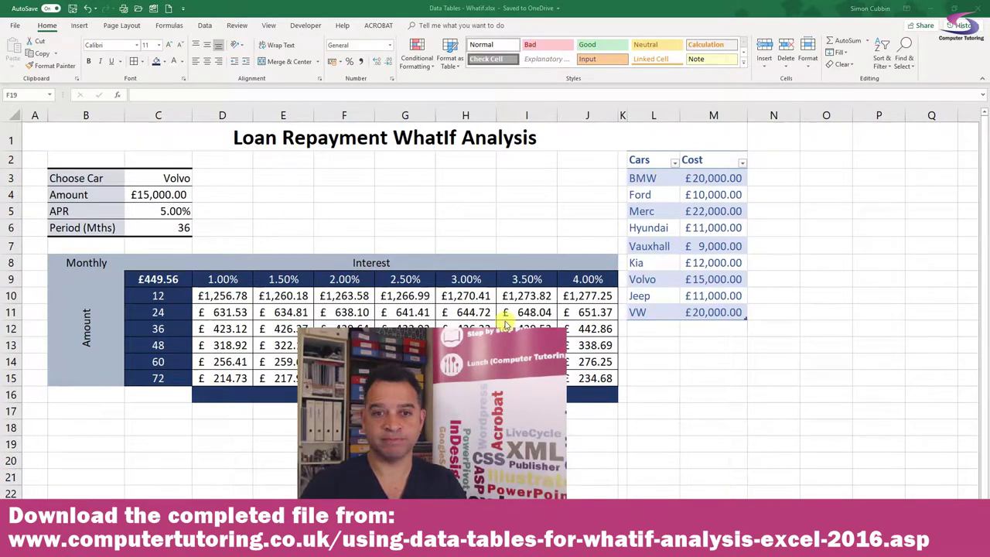
Choose Ford as the car in cell C3's Choose Car list
left_click(174, 179)
left_click(198, 181)
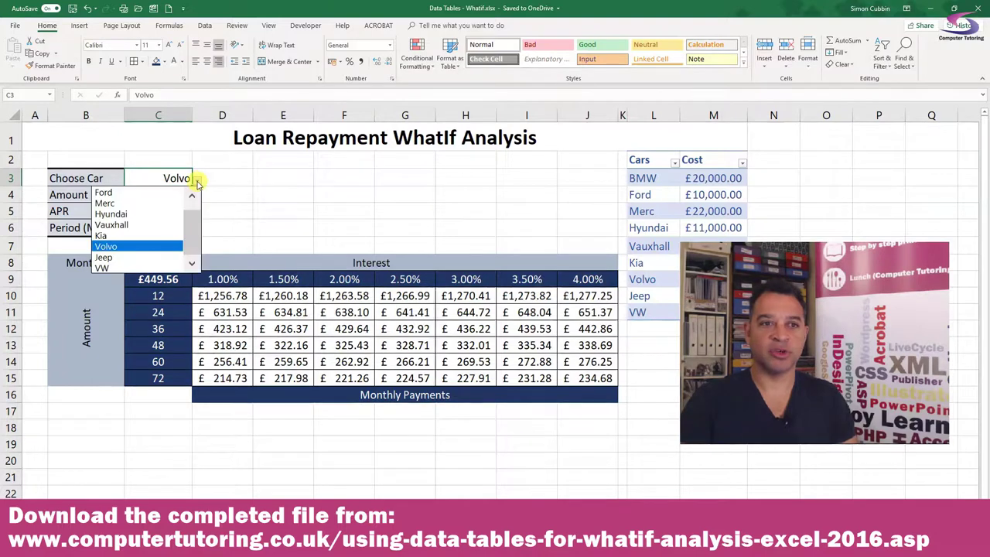
left_click(133, 198)
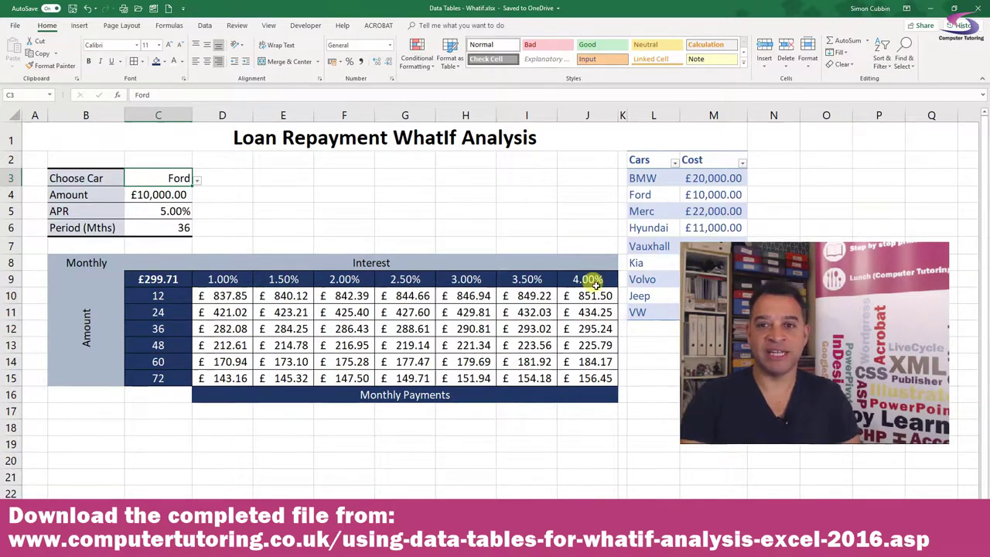
Set the APR in cell C5 to 2.5%
left_click(166, 213)
double_click(152, 94)
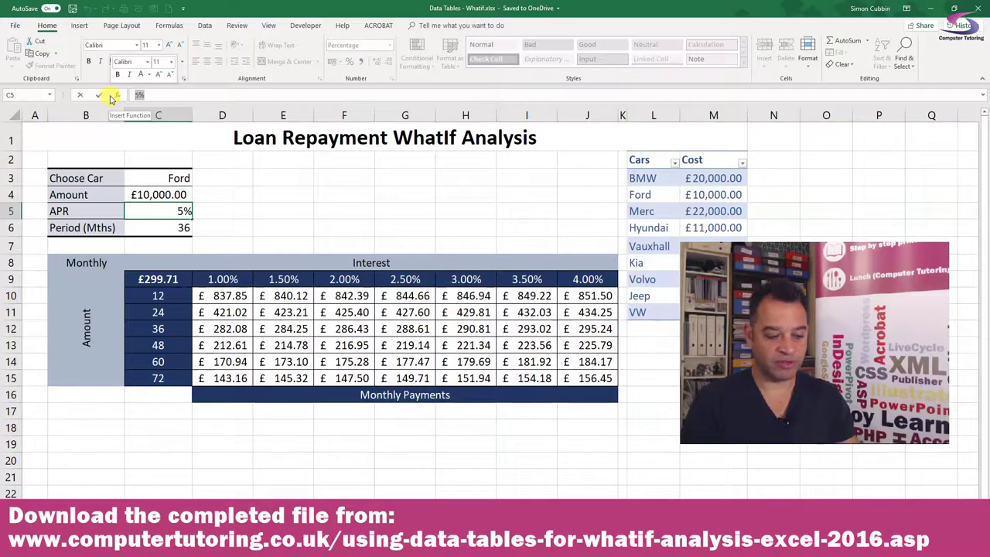
type("2.5%")
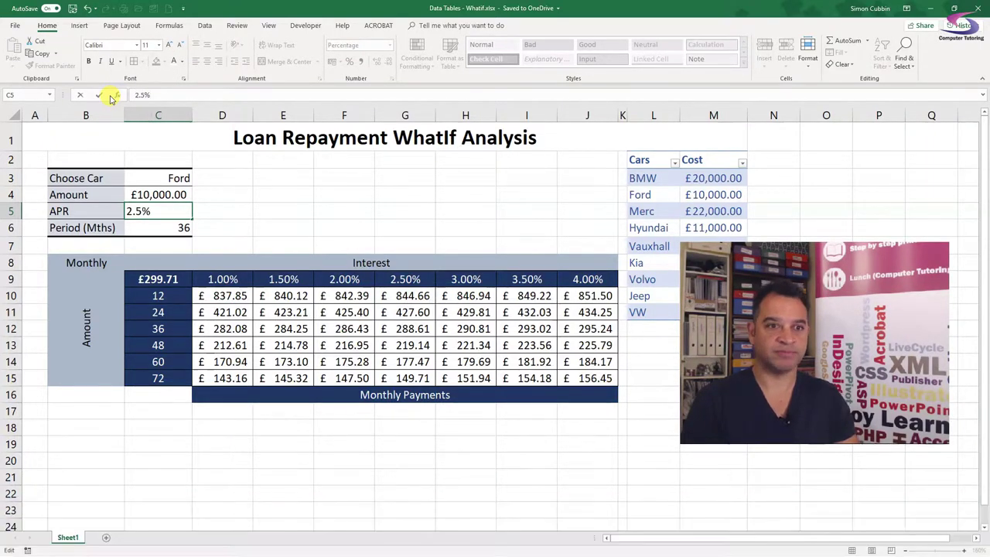
key("Return")
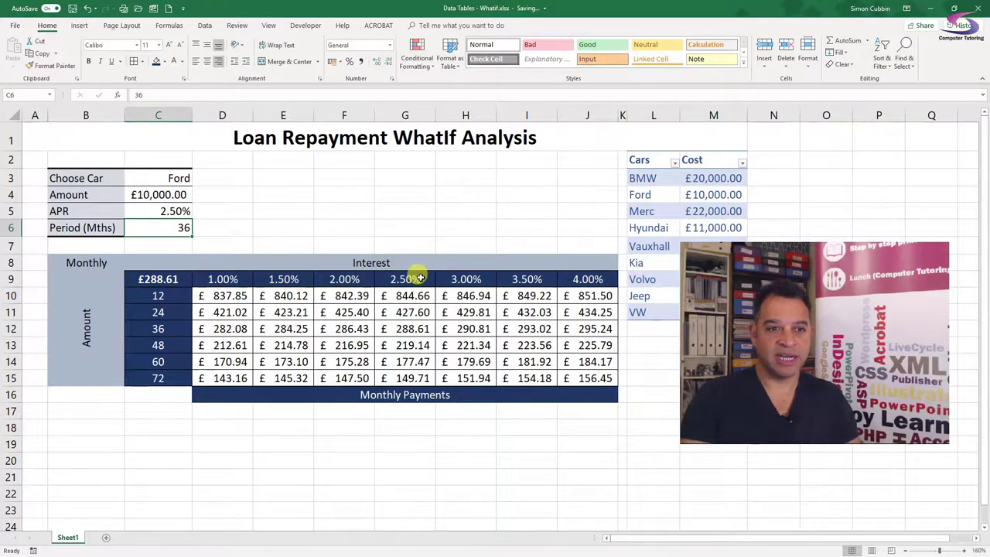
Inspect the data table formula behind the monthly payment for 36 months at 2.50% interest
left_click(416, 330)
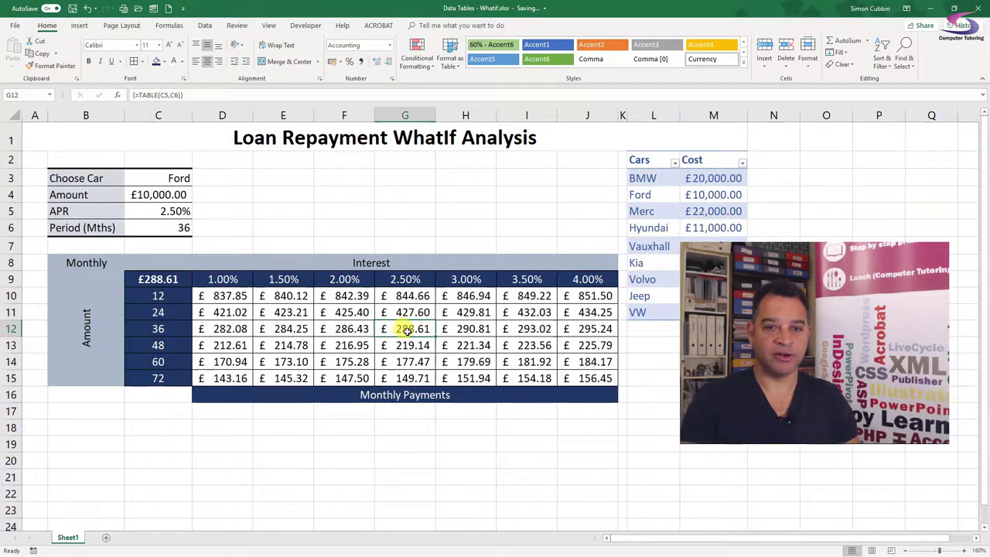
double_click(403, 329)
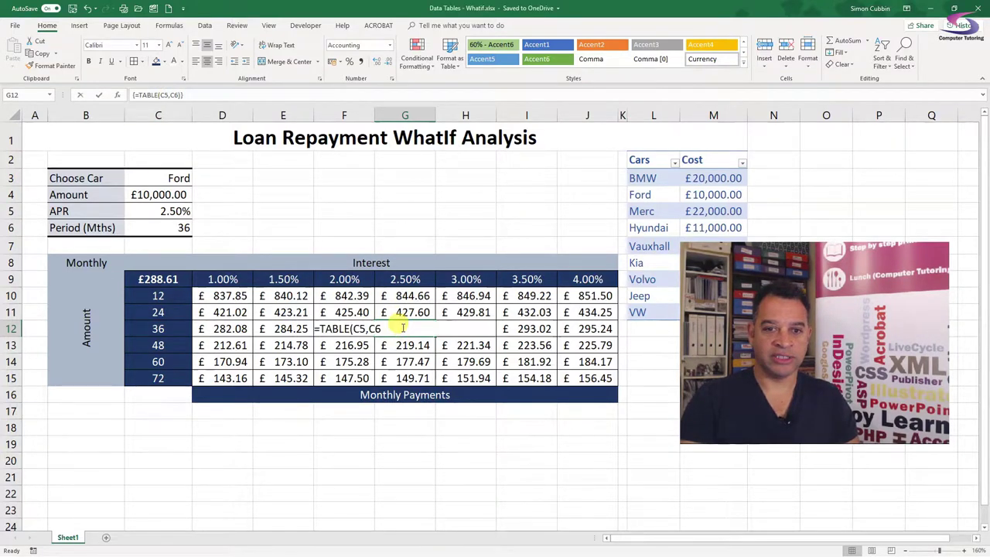
key("Escape")
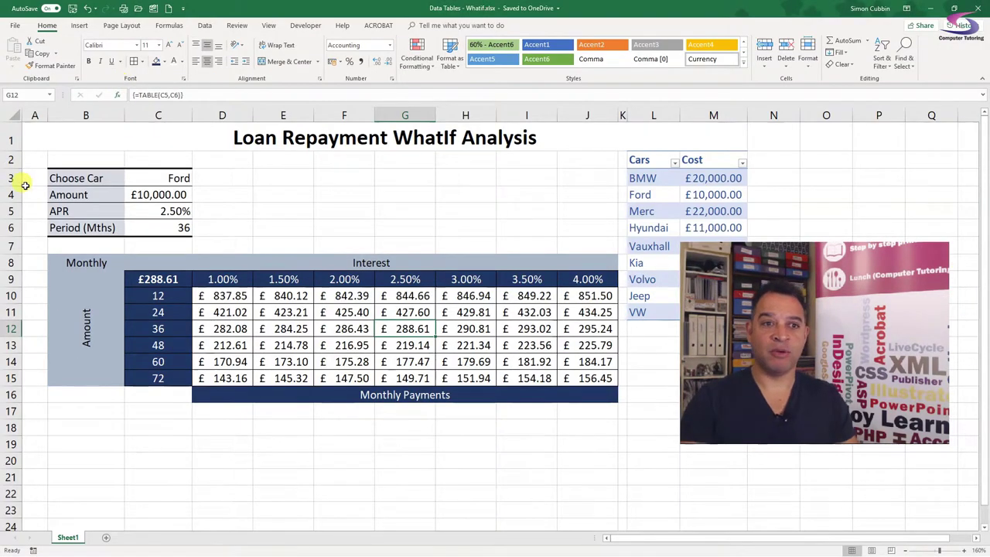
Review the formula that defines the carlist named range in the Name Manager
left_click(158, 178)
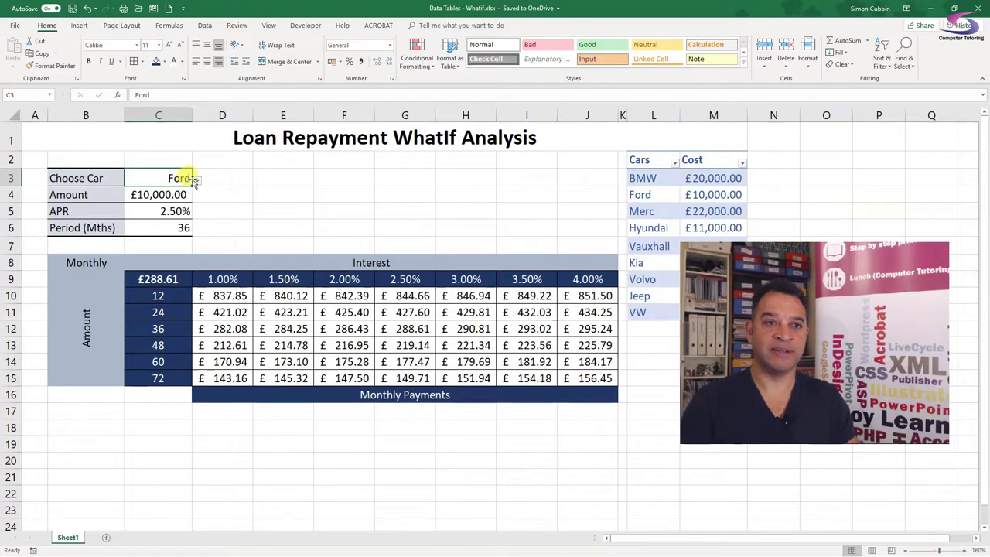
left_click(170, 25)
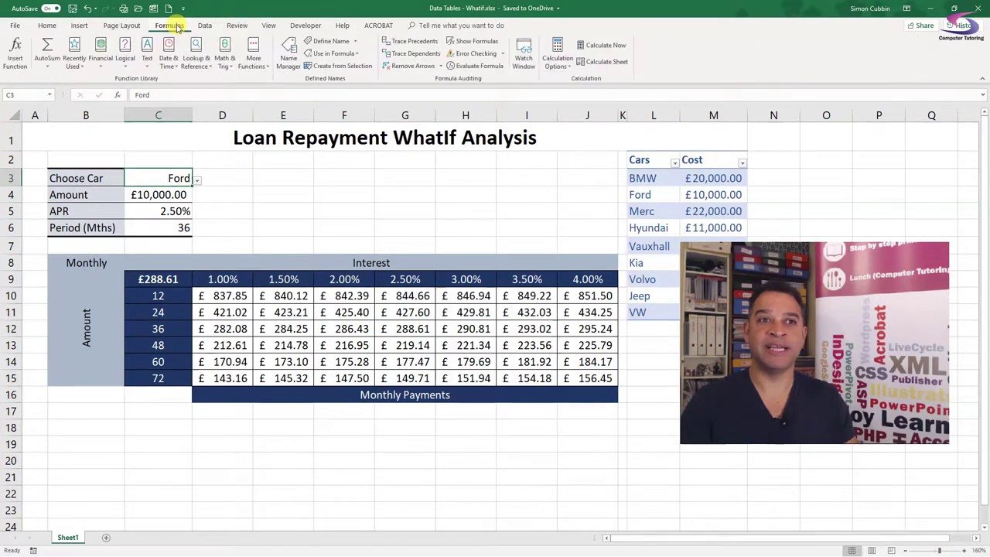
left_click(288, 51)
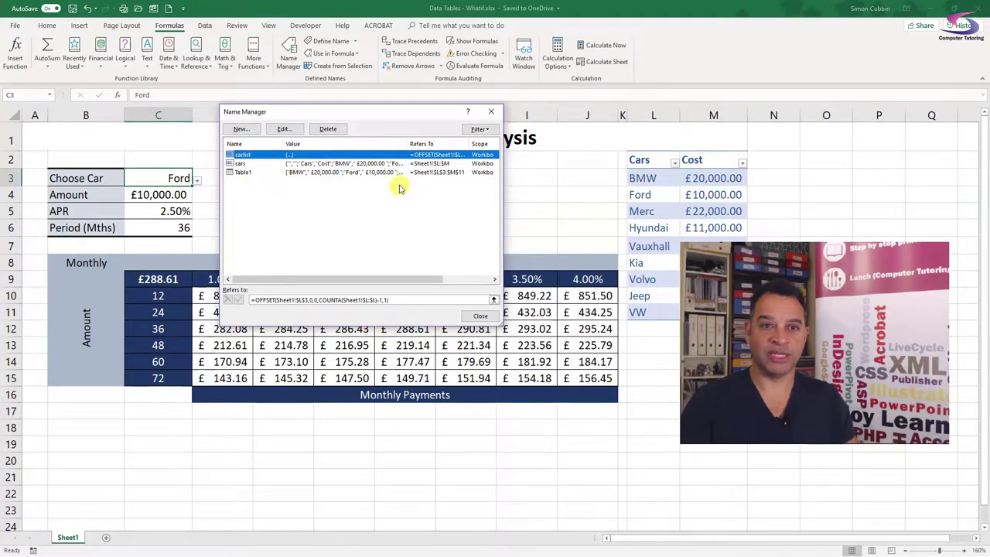
left_click(255, 164)
left_click(261, 155)
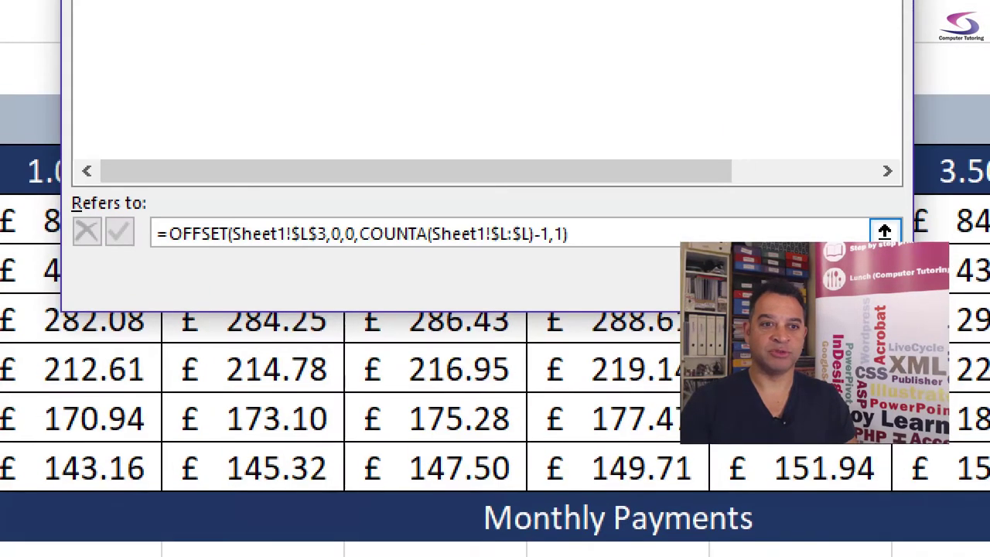
left_click(344, 303)
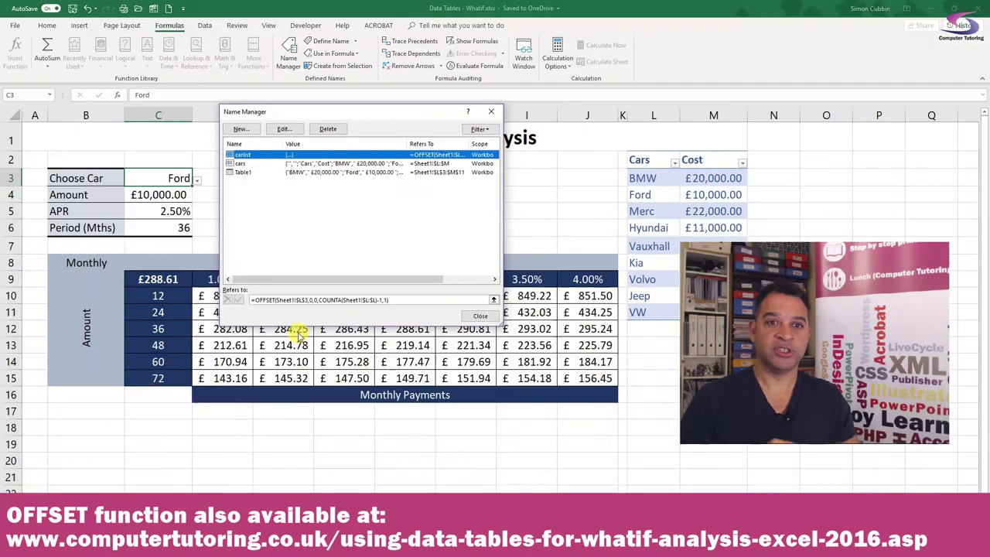
left_click(493, 110)
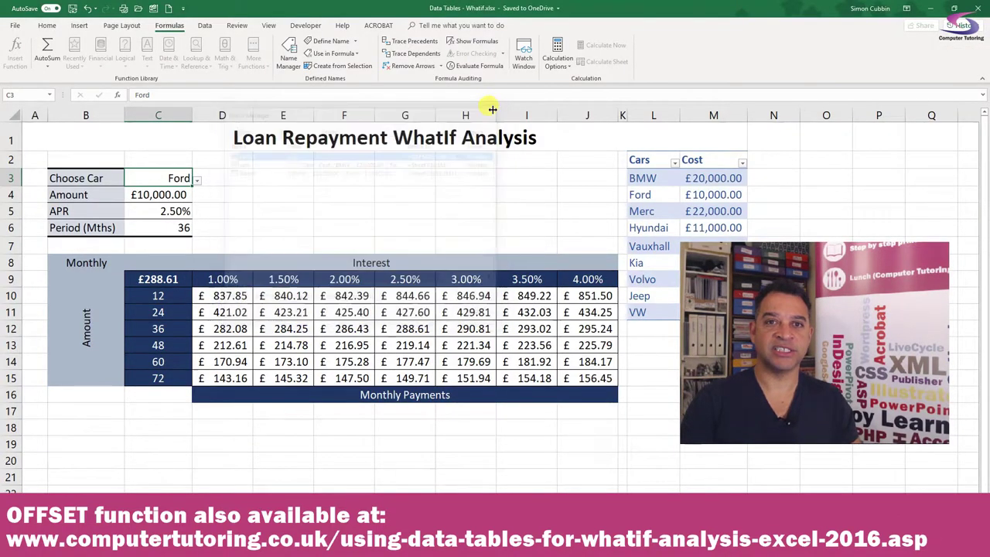
Create a new blank workbook and maximise its window
key("ctrl+n")
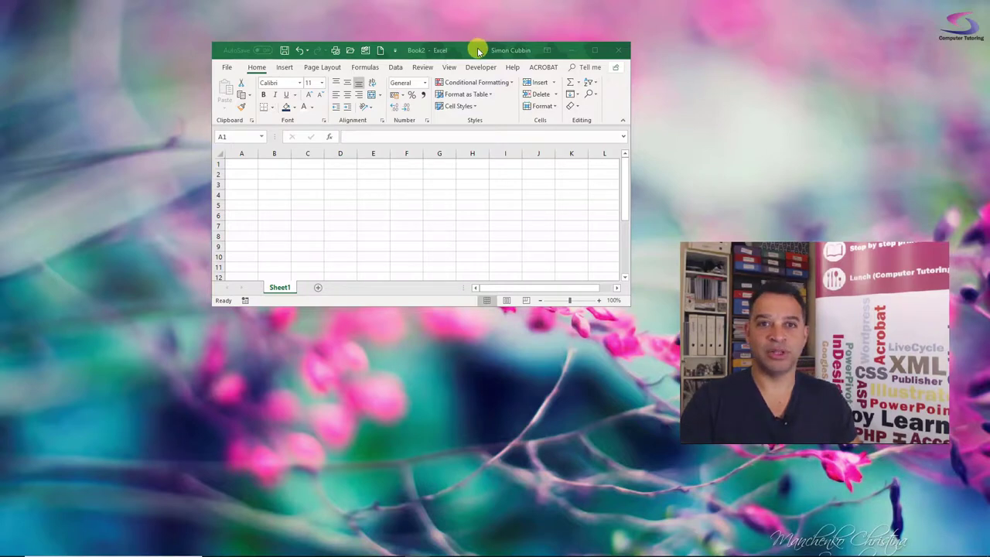
left_click_drag(475, 44, 534, 0)
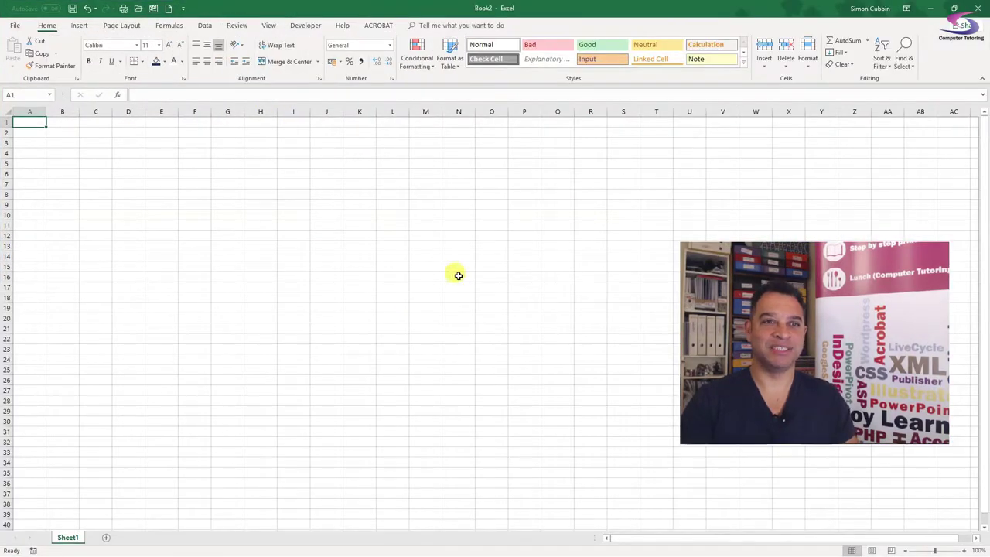
scroll(438, 252, "up", 4)
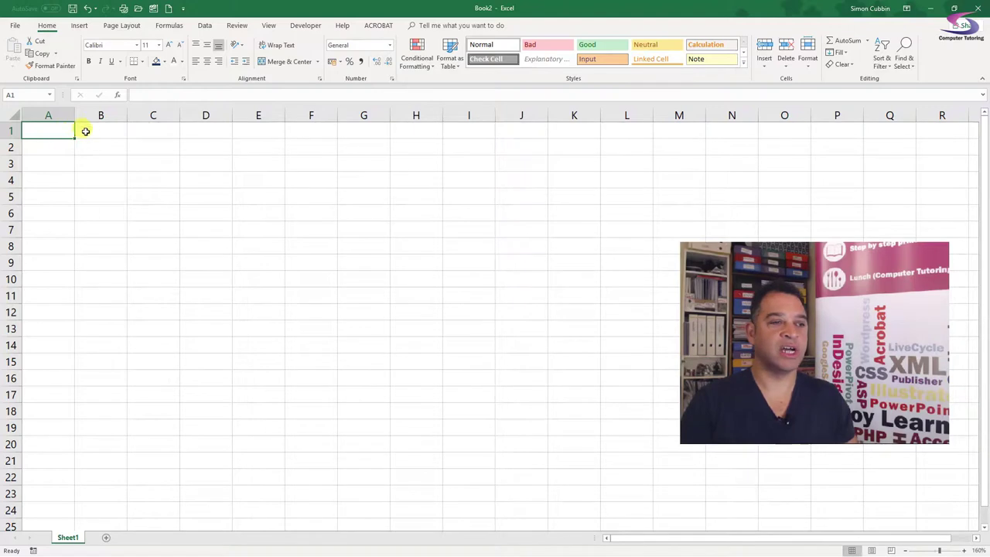
Merge and centre cells A1:M1 and enter the title "Loan Repayment WhatIf Analysis" in them
left_click_drag(54, 130, 662, 128)
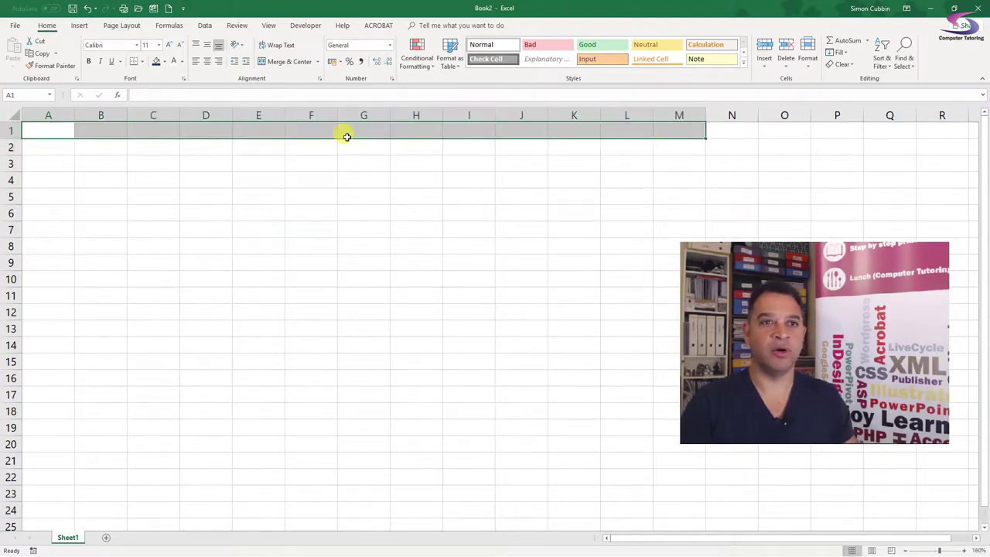
left_click(294, 64)
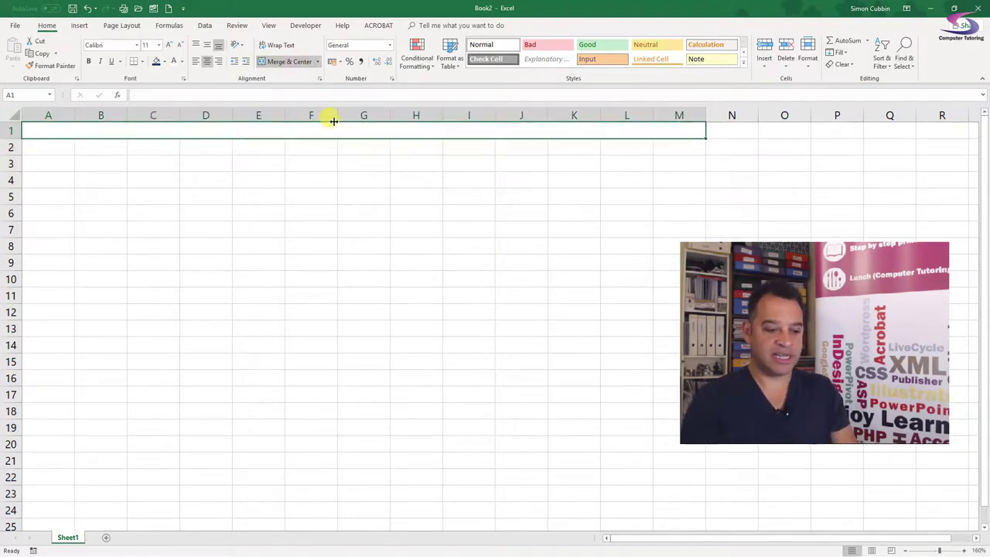
type("Loan Repayment")
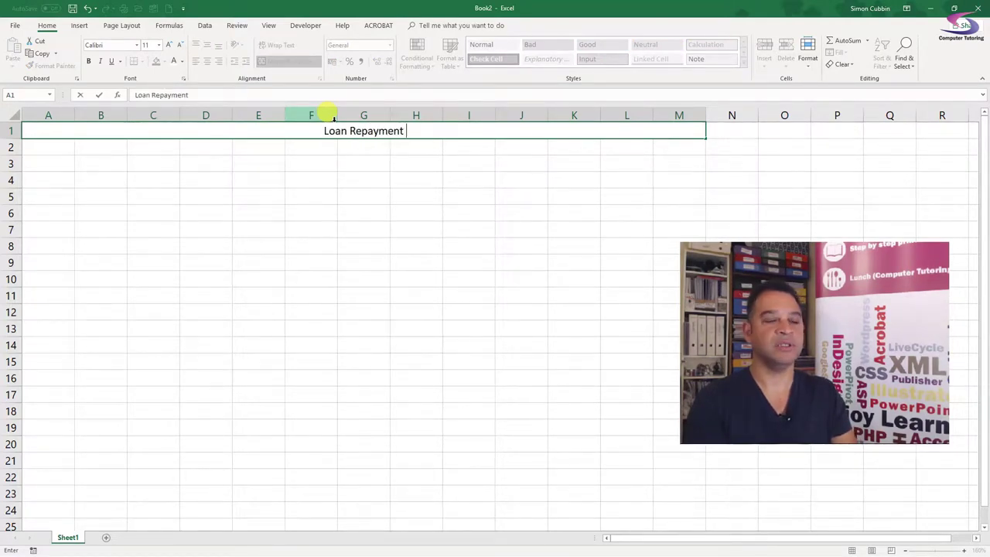
type("WhatIf ANalys")
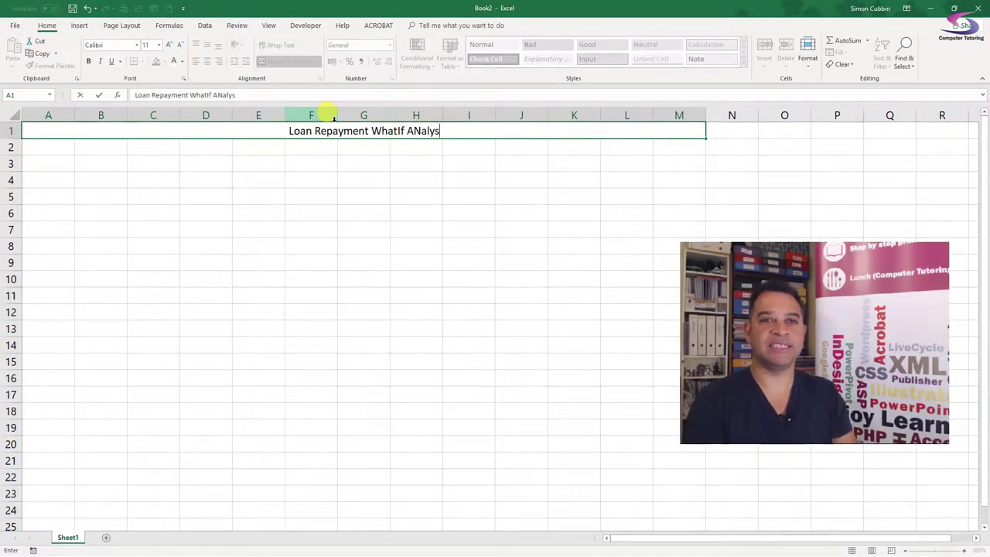
key("BackSpace")
key("BackSpace")
key("BackSpace")
key("BackSpace")
key("BackSpace")
type("nal")
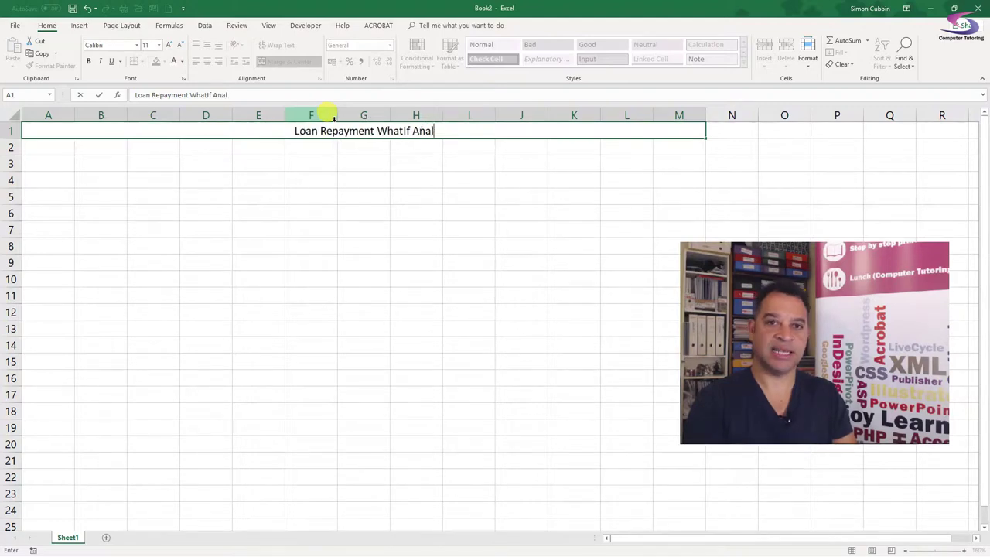
type("ysis")
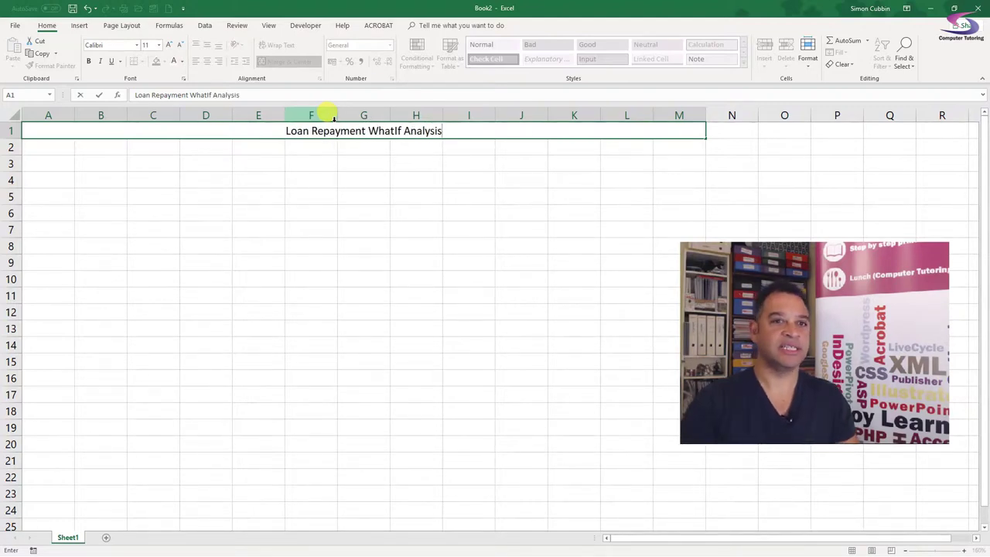
key("Return")
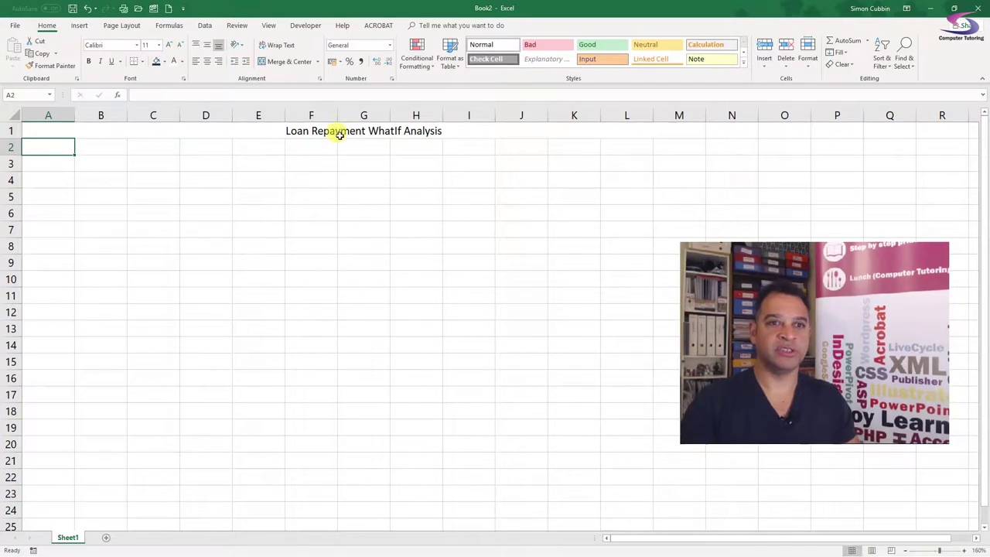
Make the merged title bold at font size 18 and centre it vertically in a taller row 1
left_click_drag(48, 131, 679, 130)
left_click(290, 61)
left_click(90, 61)
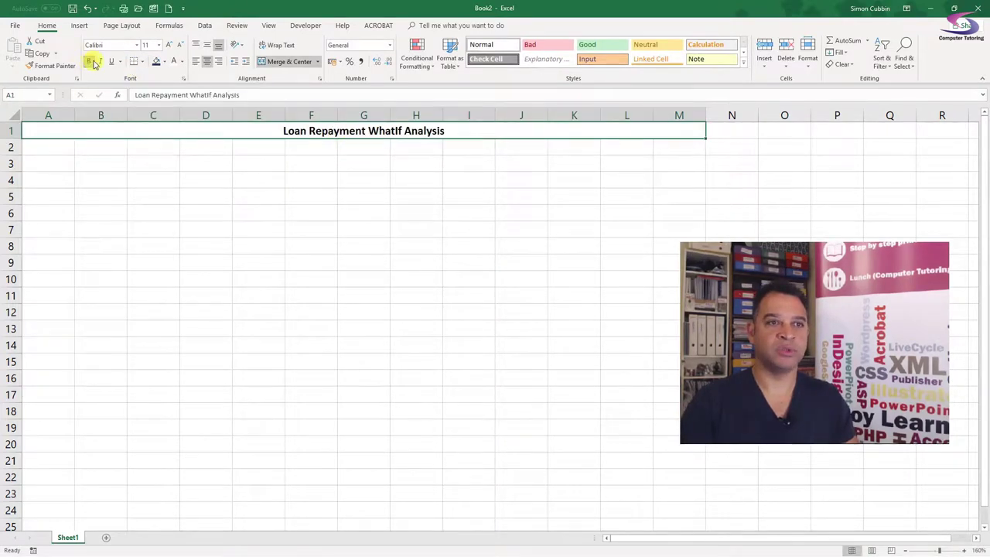
left_click(169, 44)
left_click(170, 44)
left_click(169, 44)
left_click(169, 44)
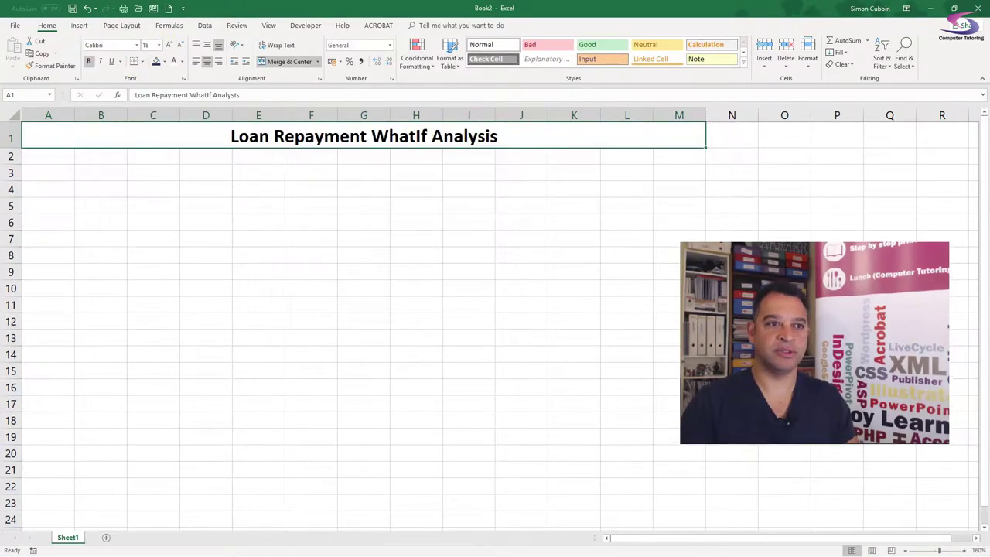
left_click_drag(11, 148, 11, 163)
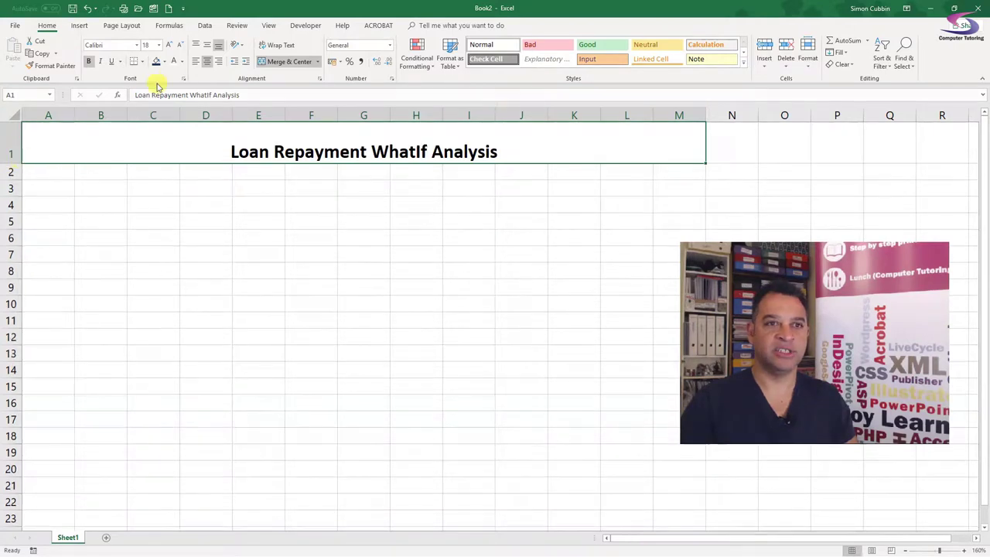
left_click(207, 44)
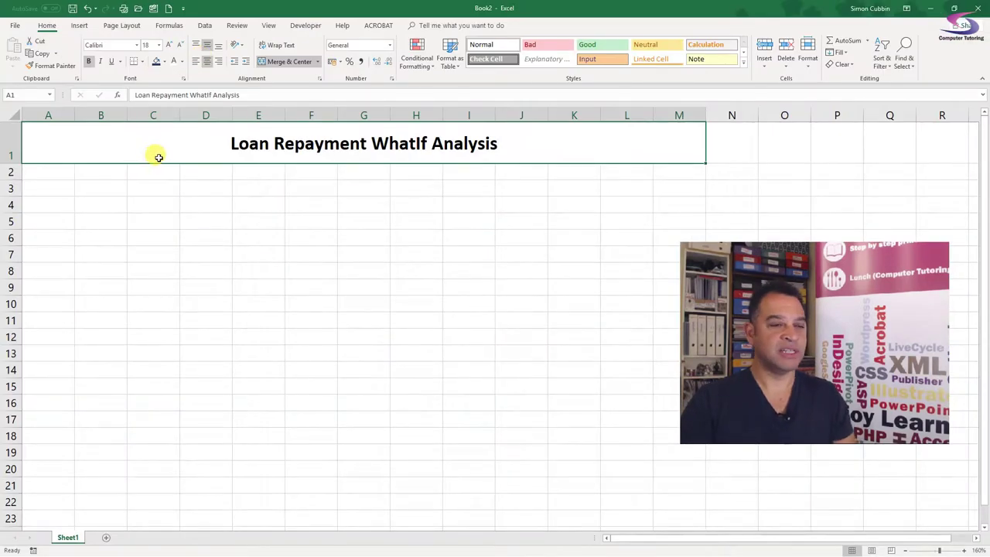
Enter the labels Choose Car, Amount, APR and Period (Mths) in cells B3 to B6
left_click(101, 186)
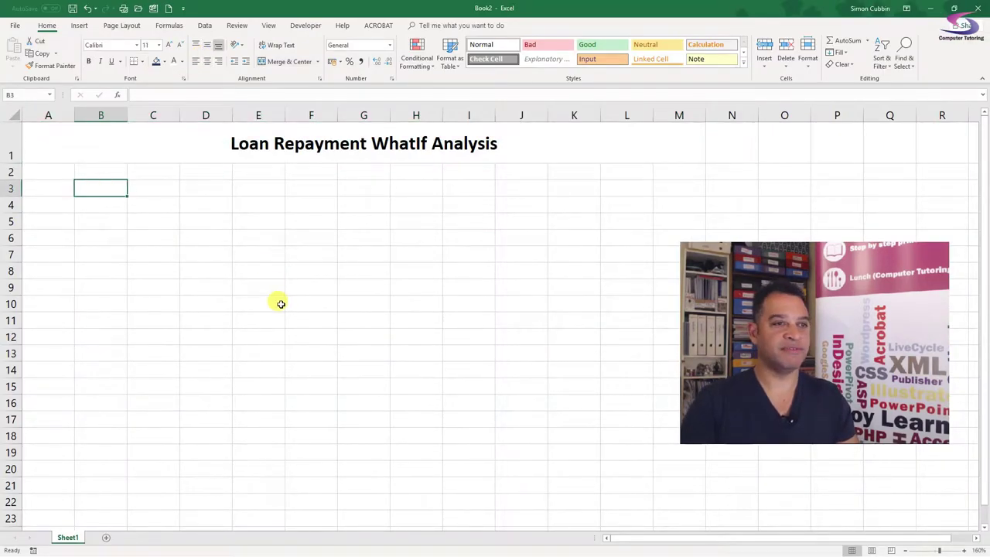
type("Choose")
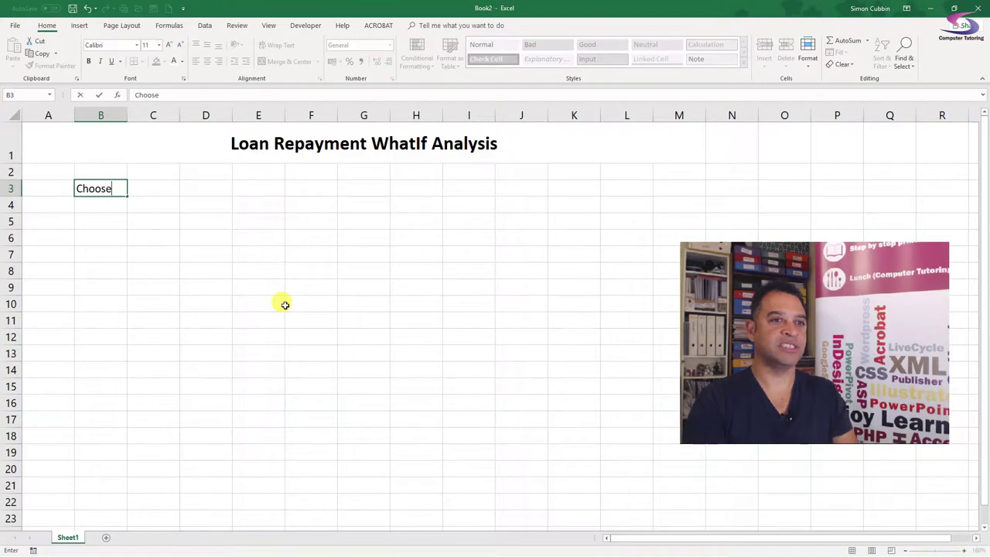
type(" Car")
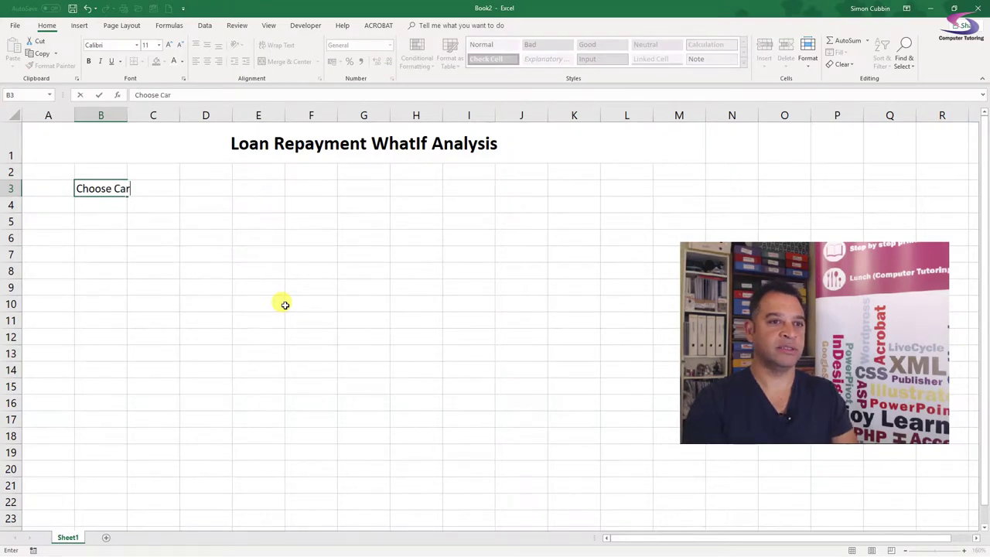
key("Return")
type("Amount")
key("Return")
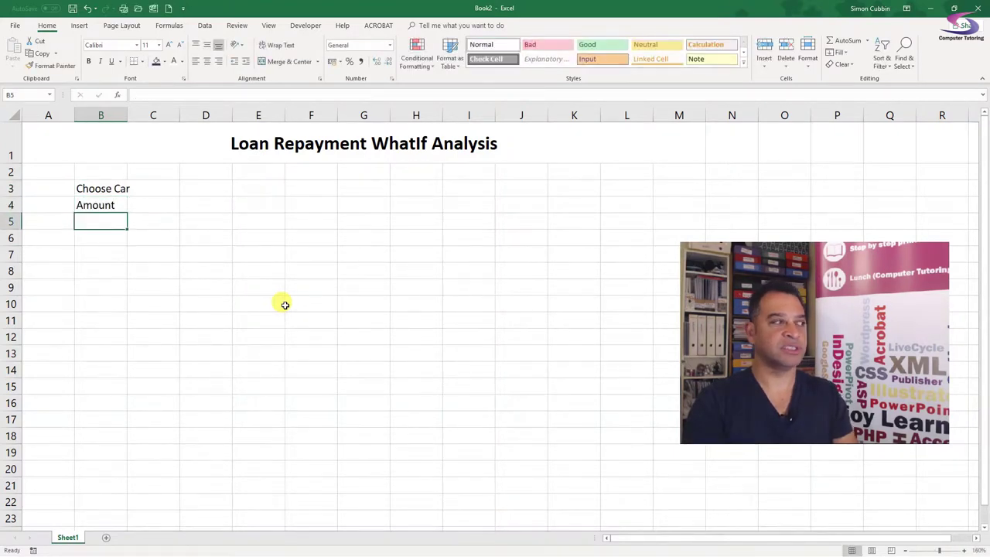
type("APR")
key("Return")
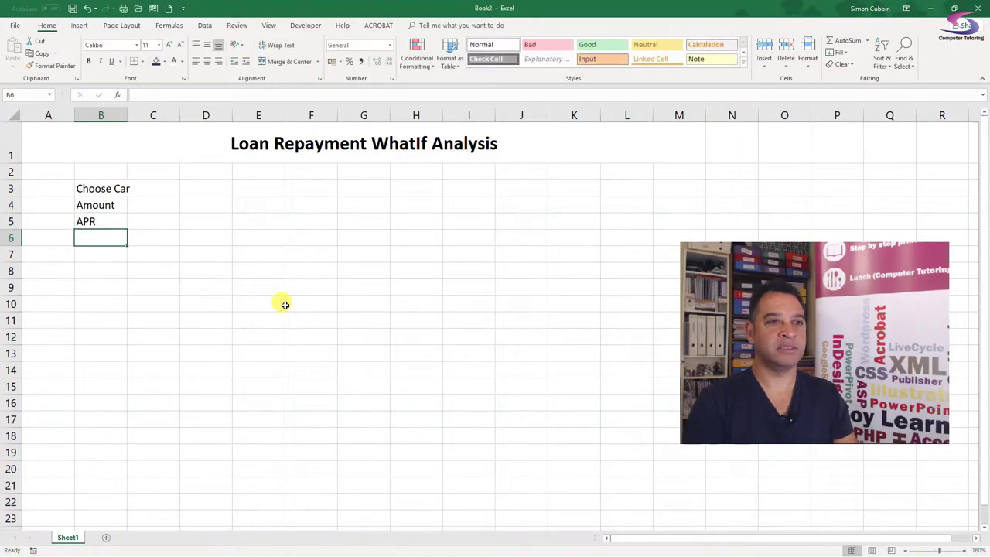
type("Period (Mths")
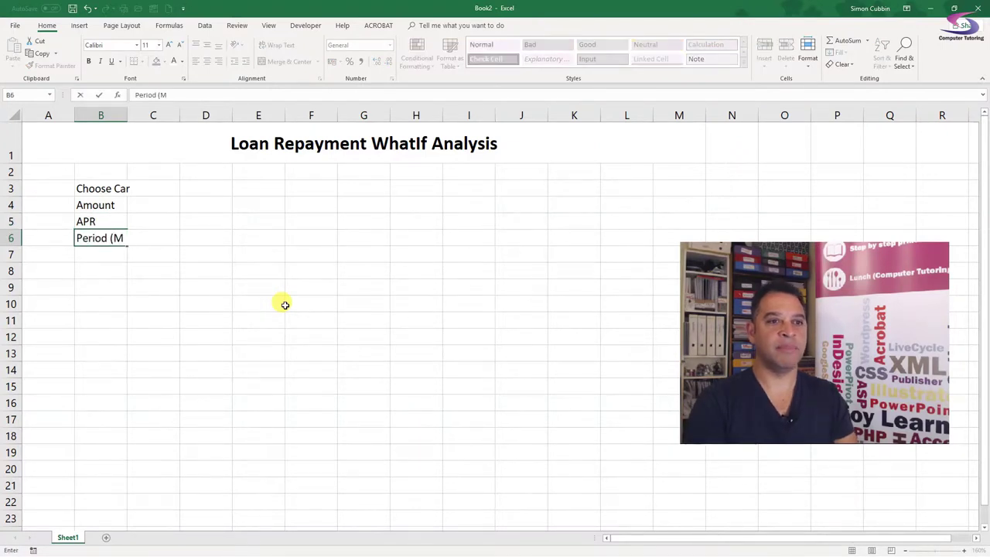
Fit column B's width to its longest label and select cell C3
left_click(123, 115)
double_click(127, 116)
left_click(167, 187)
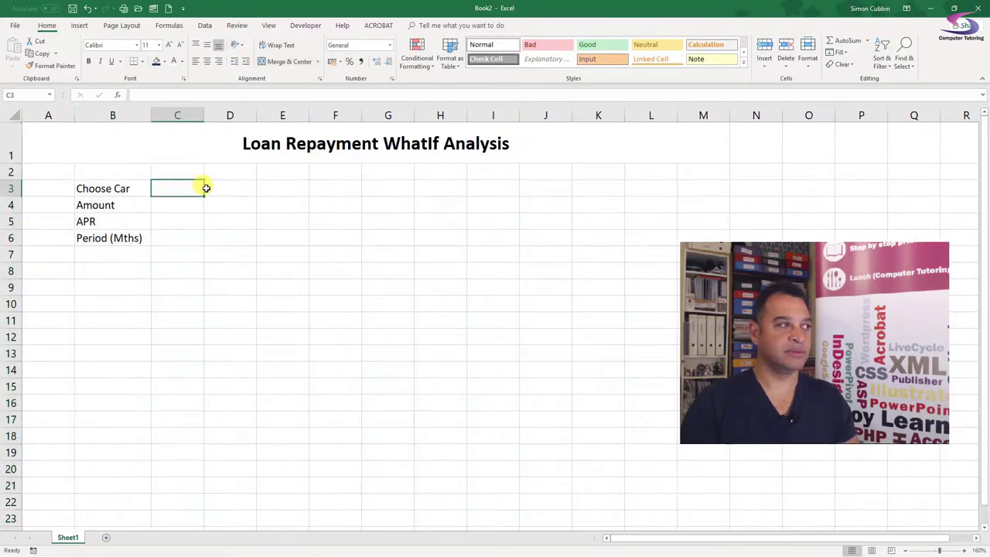
Enter Ford, 10000, 2.50% and 36 as the car, amount, APR and period in cells C3 to C6
type("Ford")
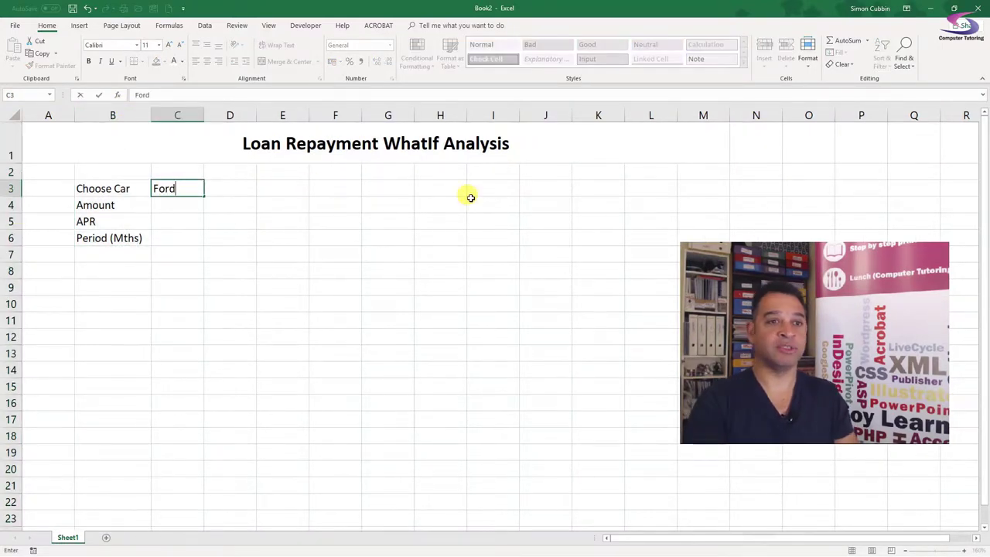
key("Return")
type("100")
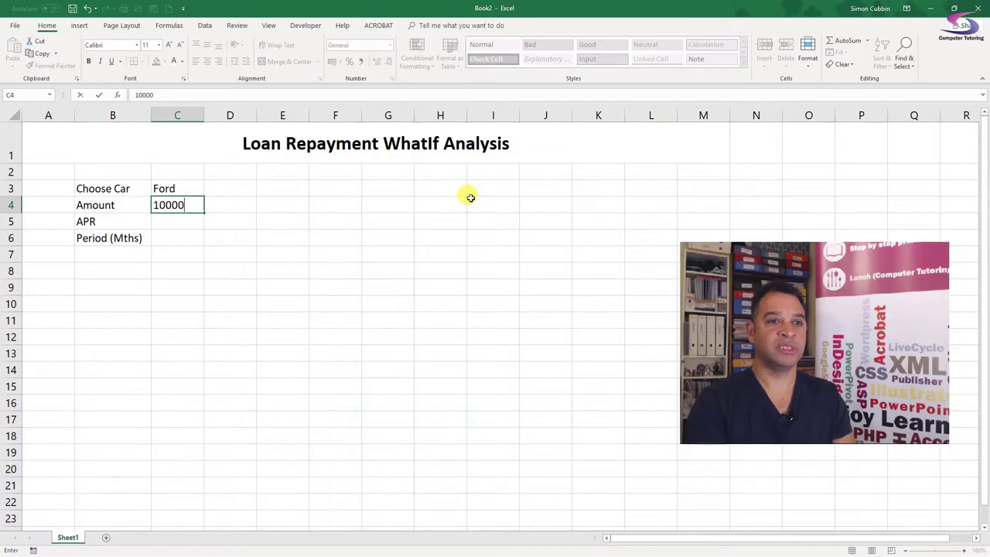
type("00")
key("Return")
type("2.65")
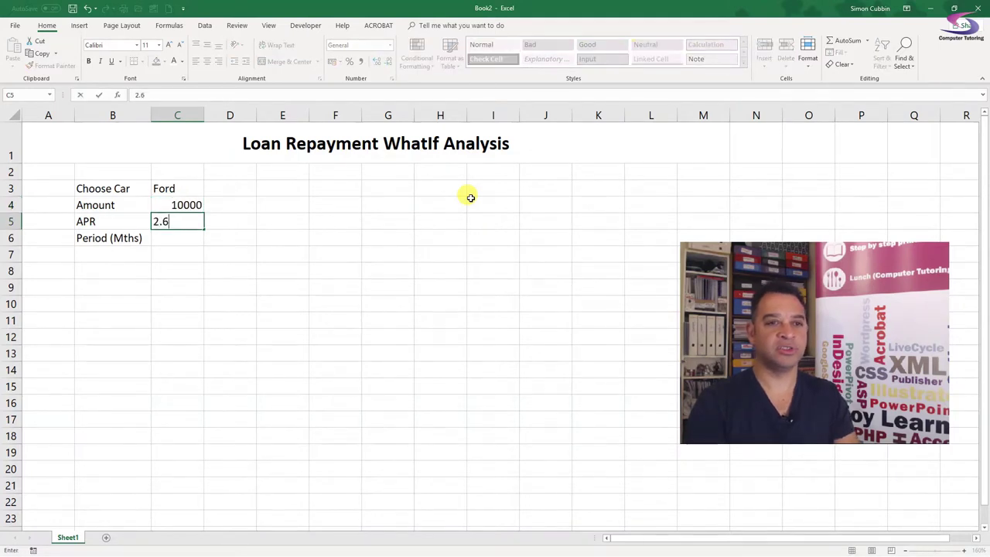
key("Return")
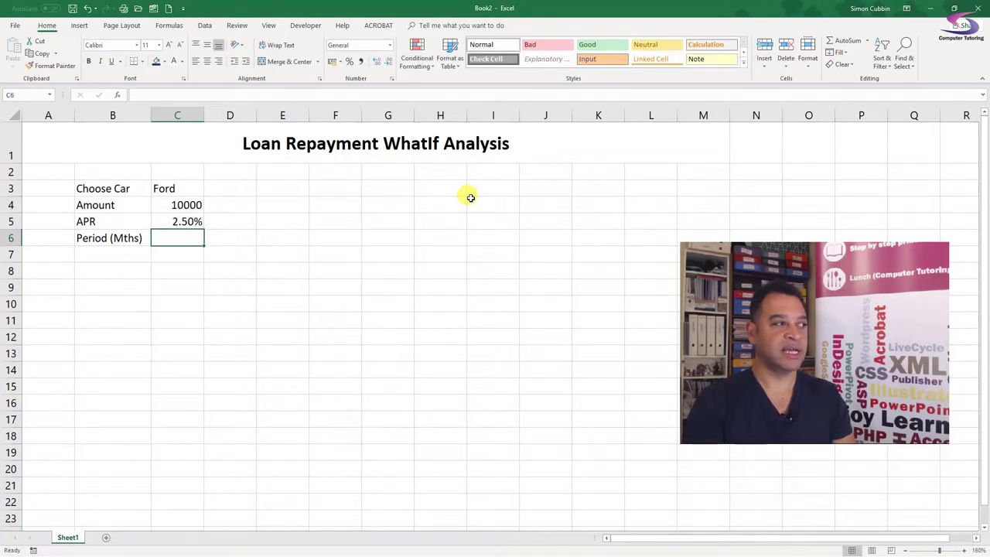
type("36")
key("Return")
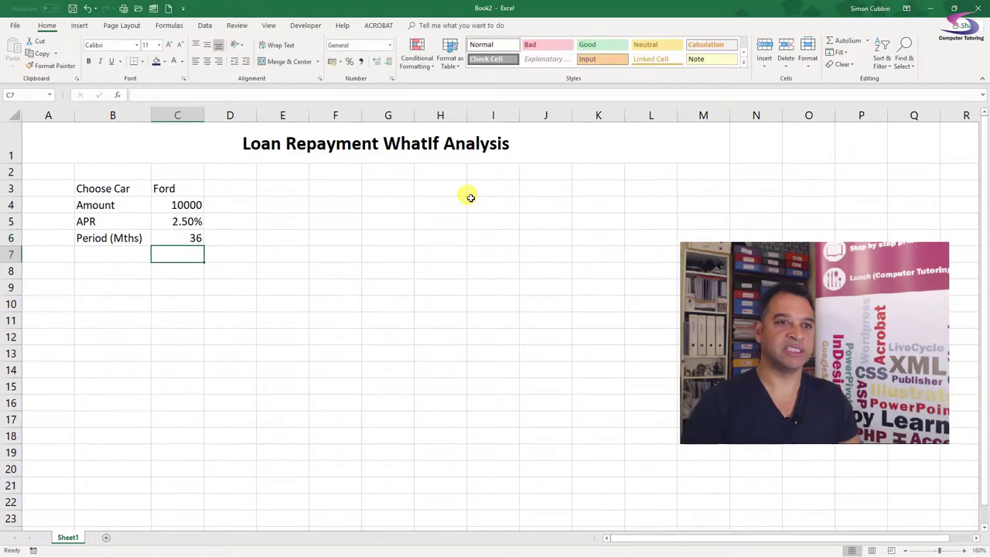
Apply the Accounting number format in pounds to the loan amount in cell C4
left_click(162, 204)
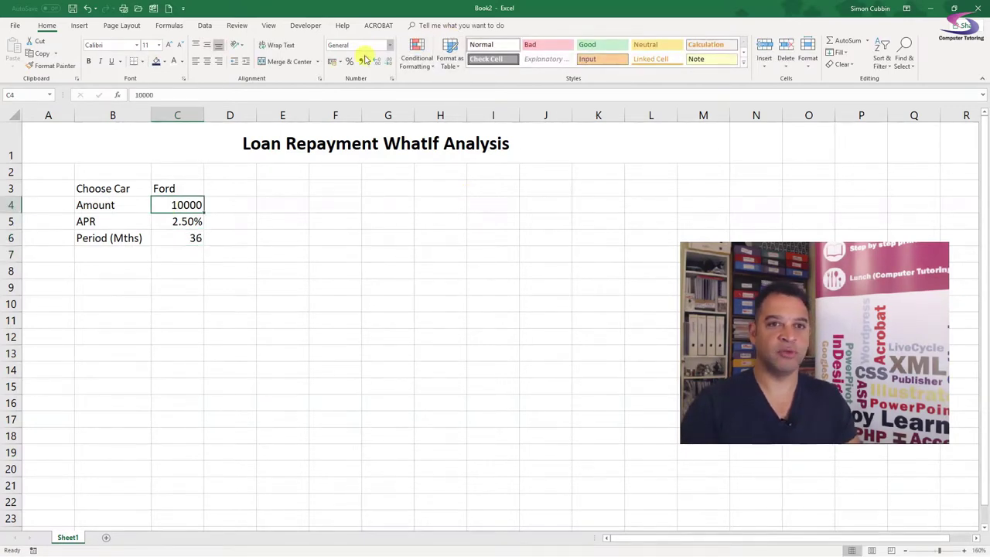
left_click(336, 62)
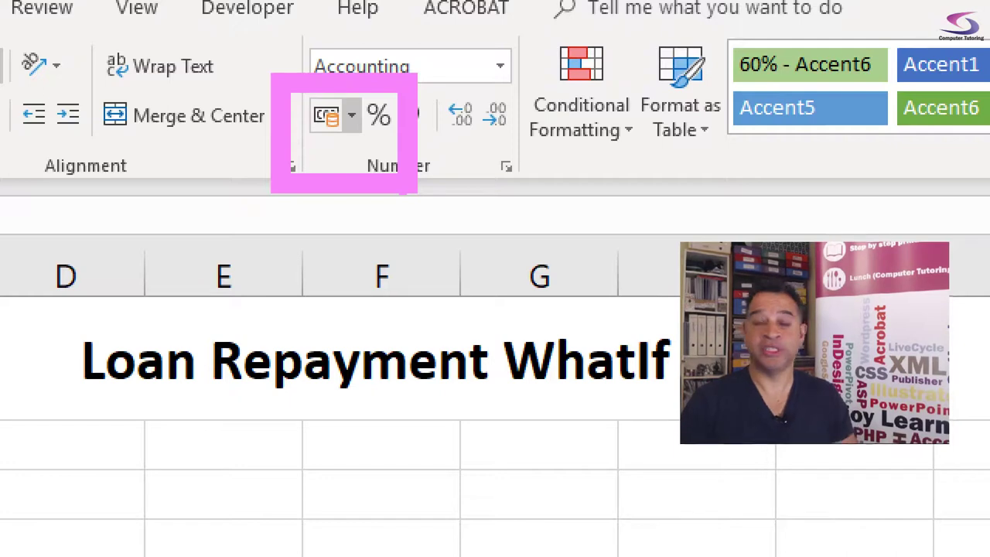
mouse_move(325, 35)
left_mouse_down()
mouse_move(278, 113)
mouse_move(310, 28)
left_mouse_up()
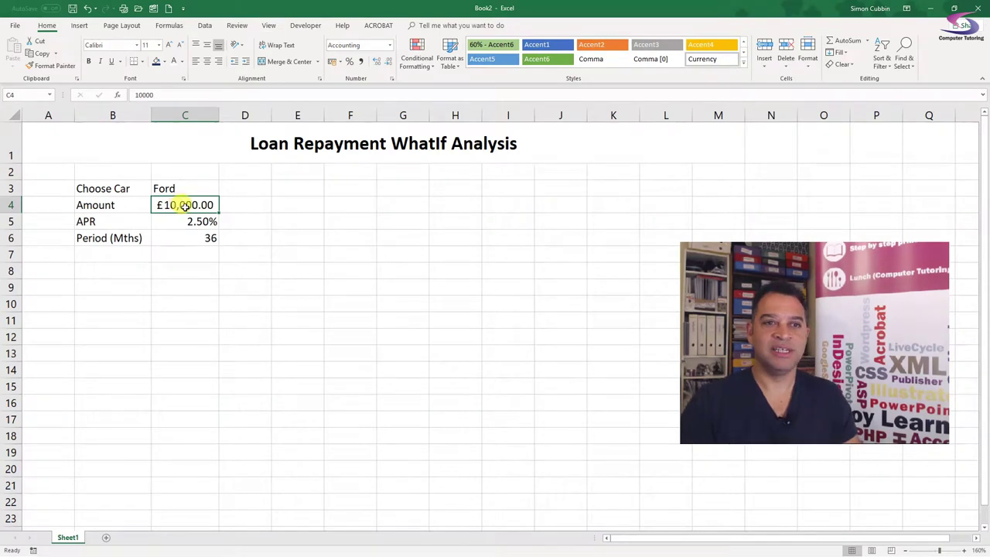
Right-align the car name in C3 and the other input values down to C6
left_click(181, 188)
left_click(218, 61)
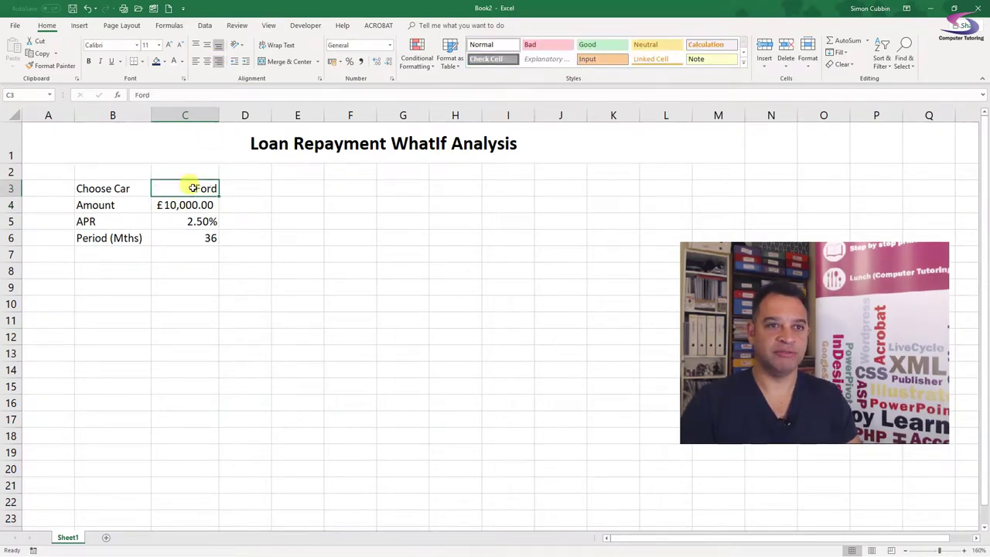
left_click_drag(192, 188, 184, 221)
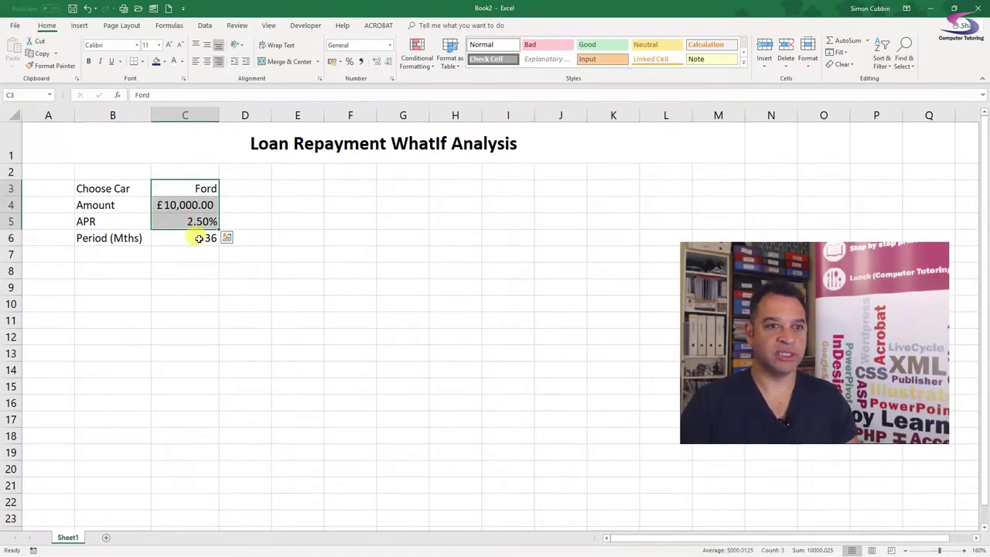
left_click(199, 239, "ctrl")
left_click(218, 61)
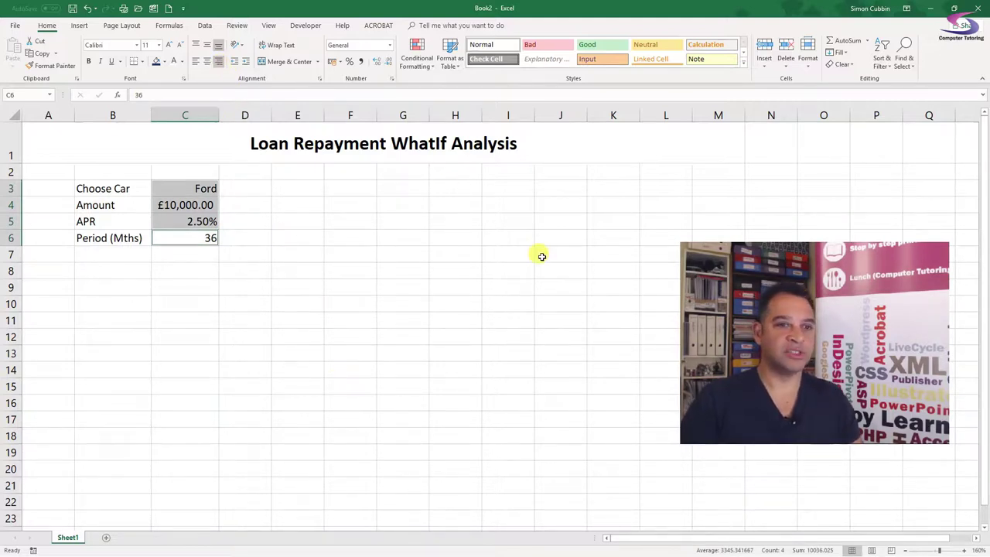
Begin a PMT formula in cell C9, using the APR in C5 divided by 12 as the rate
left_click(176, 287)
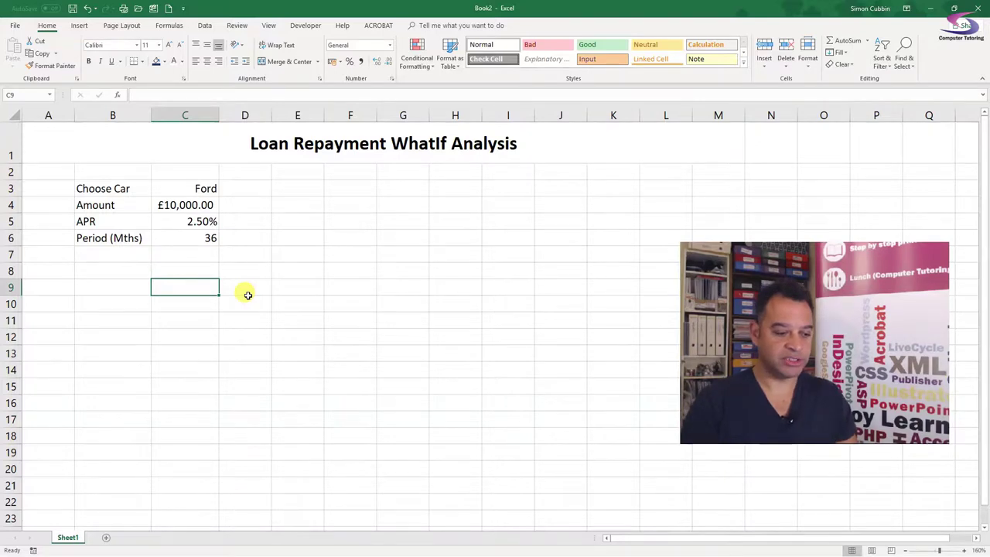
scroll(187, 290, "up", 5)
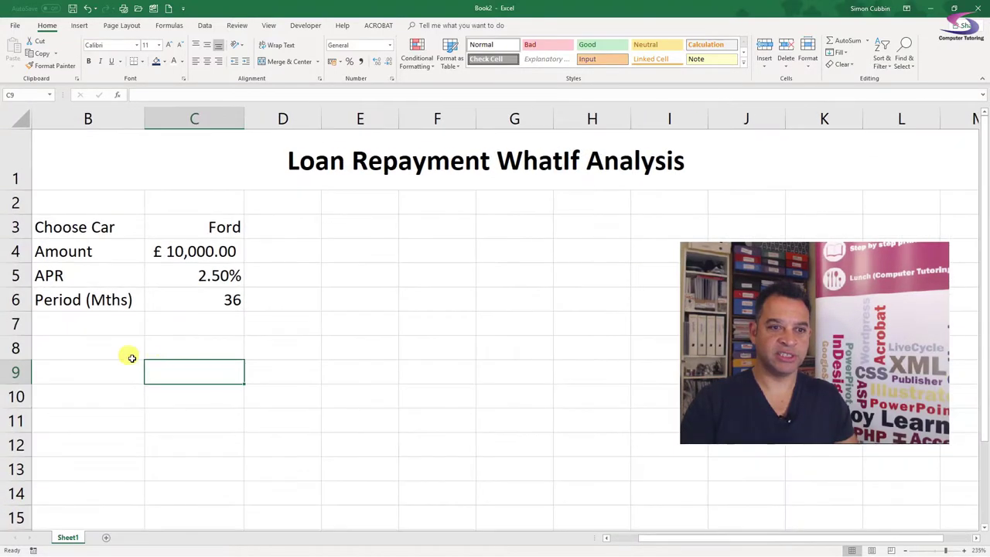
left_click_drag(637, 539, 607, 542)
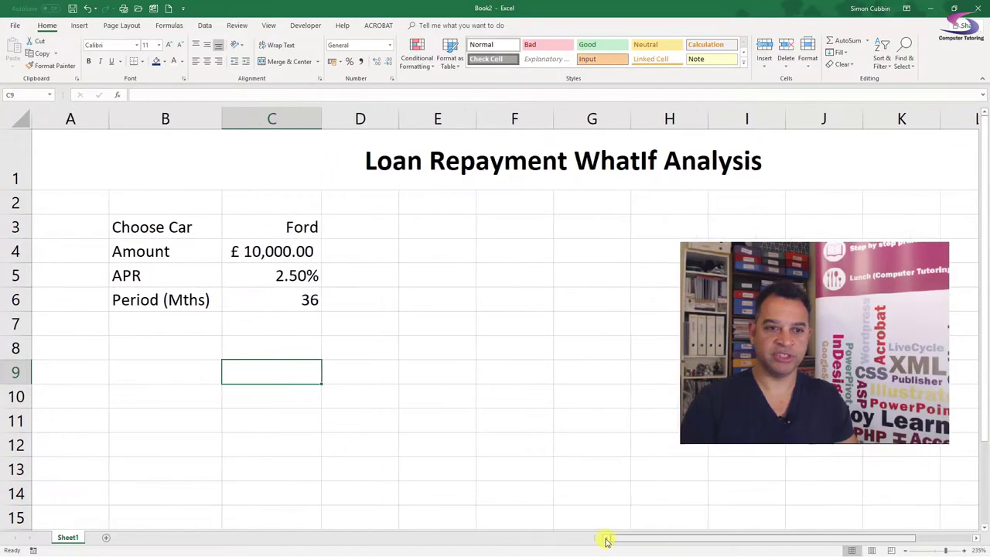
scroll(294, 377, "down", 2)
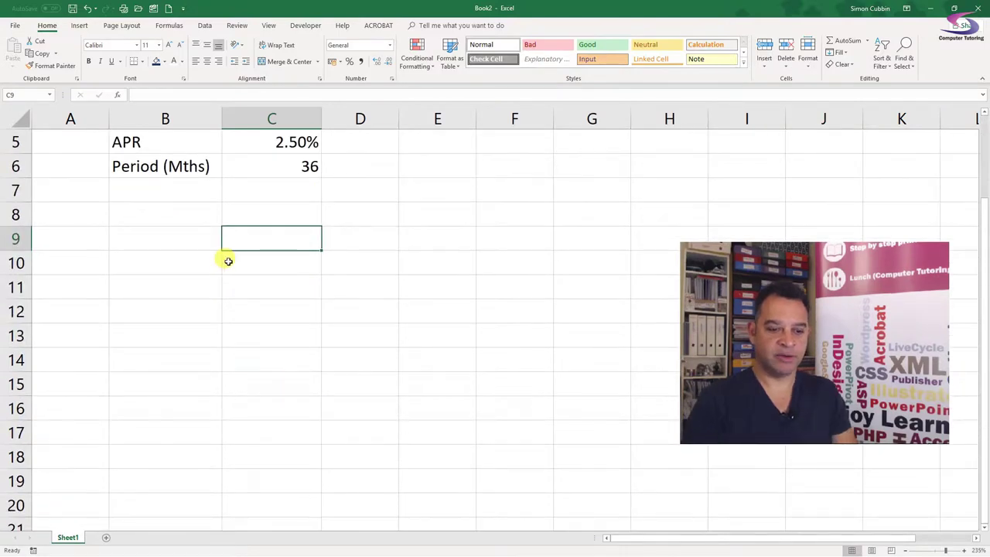
type("=PMT(")
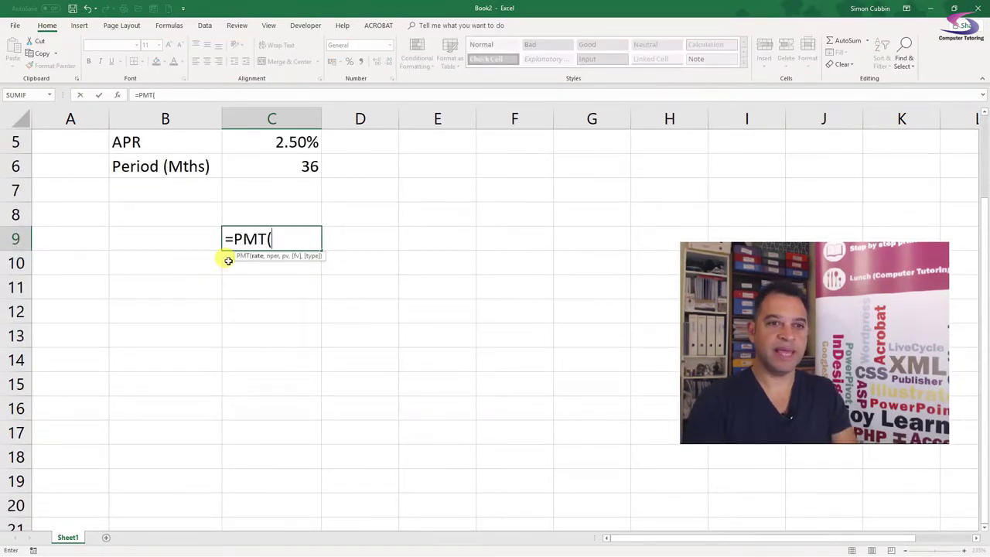
scroll(294, 226, "up", 2)
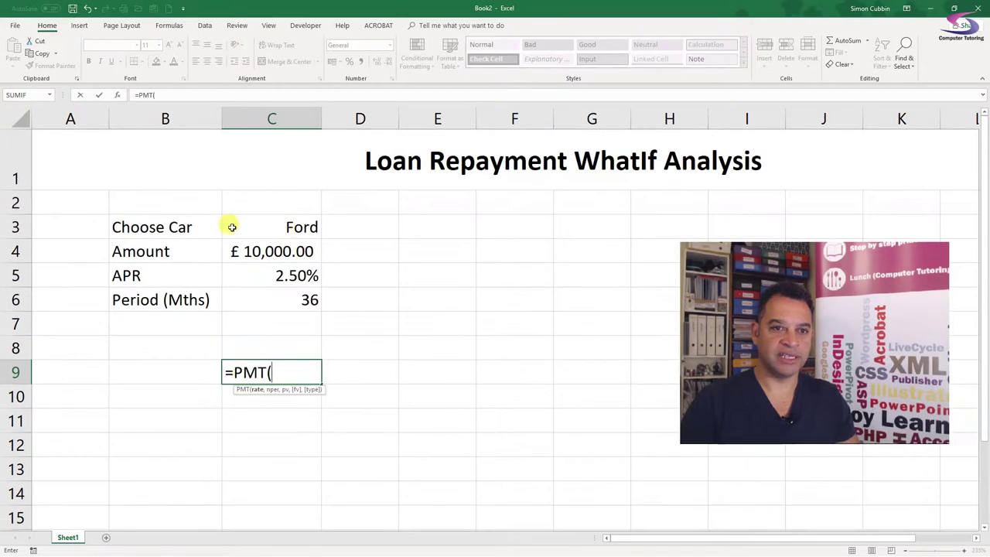
left_click(291, 275)
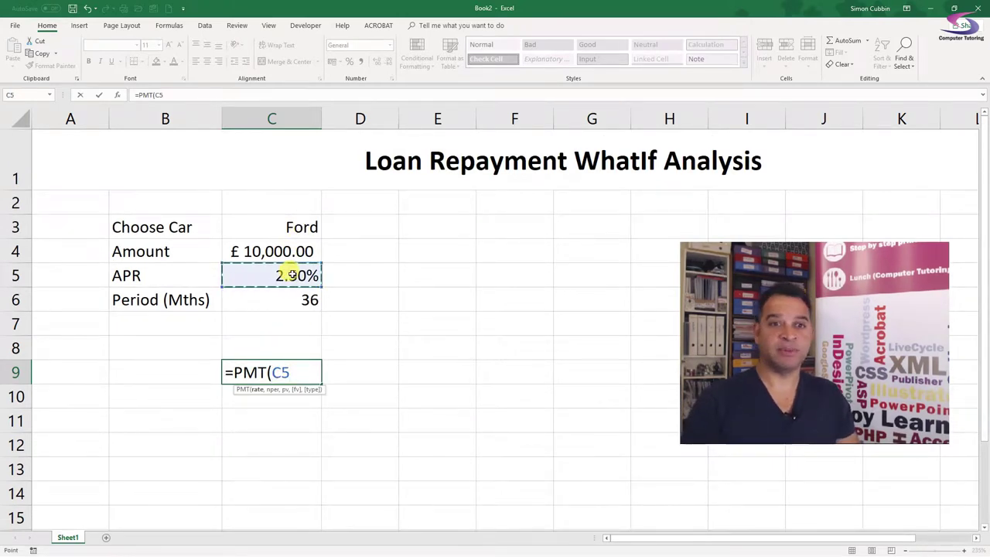
type("/")
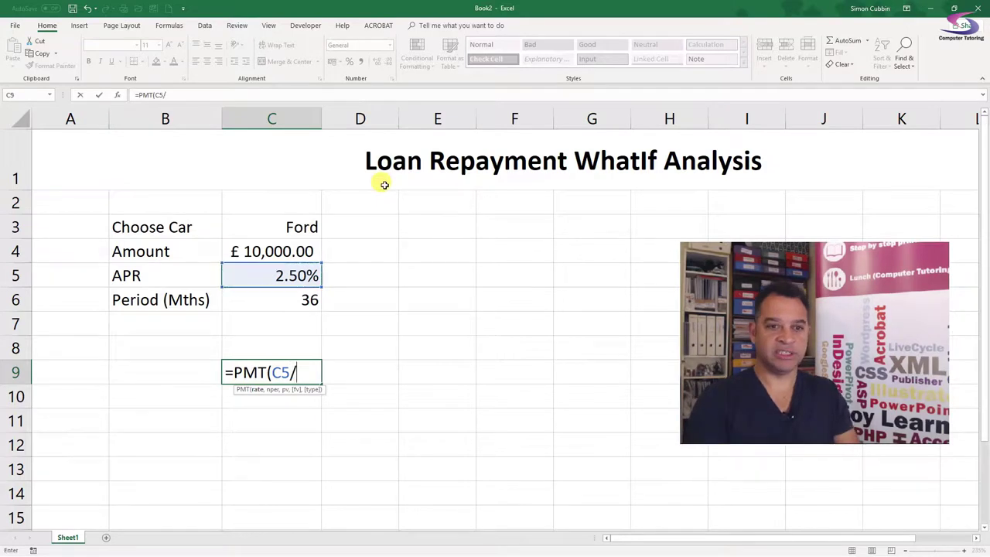
type("12")
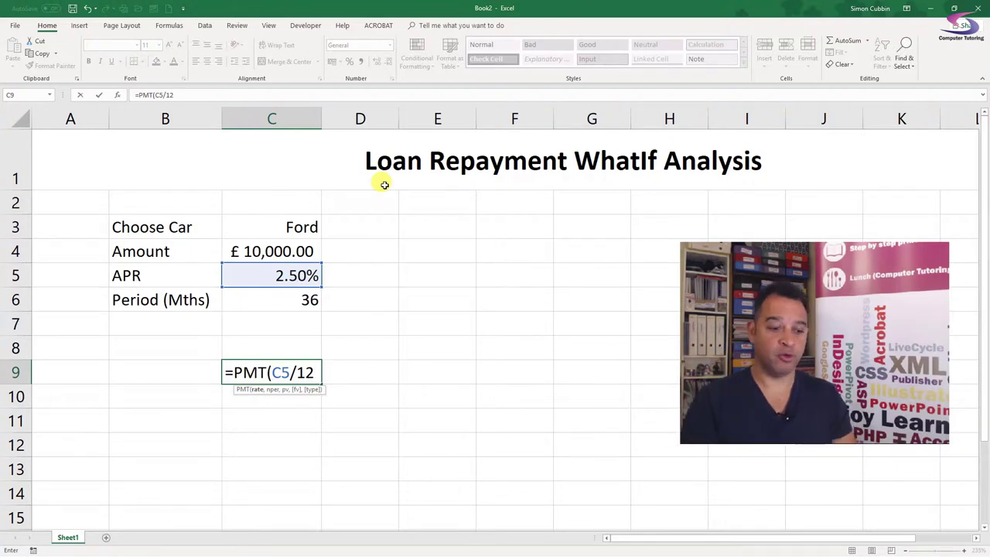
type(",")
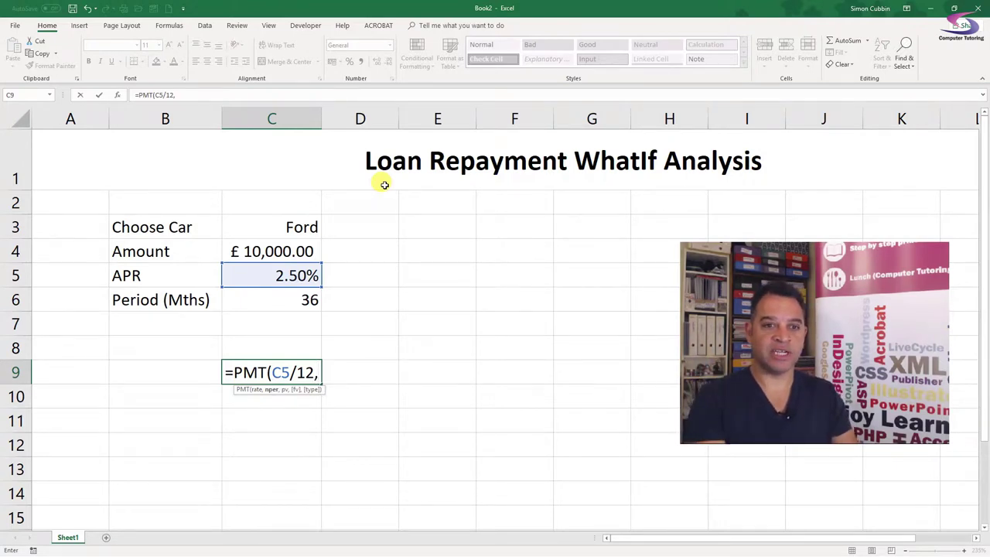
Complete the PMT formula with C6 as the number of periods and C4 as the present value
left_click(310, 300)
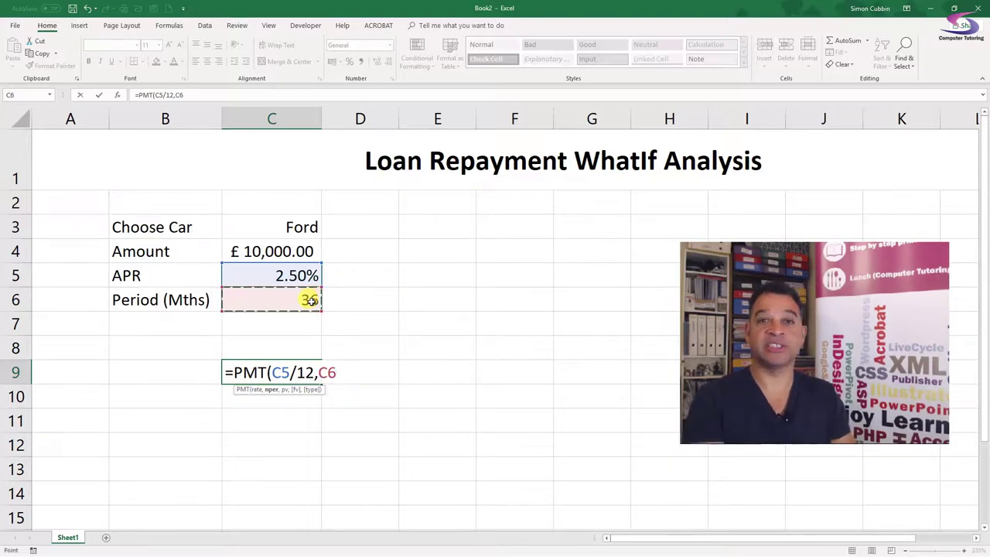
type(",")
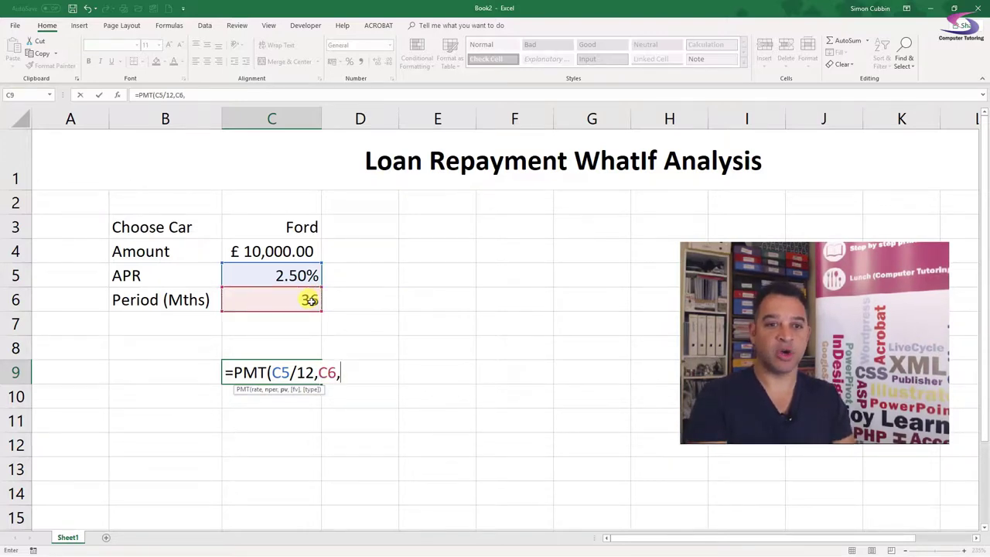
left_click(273, 251)
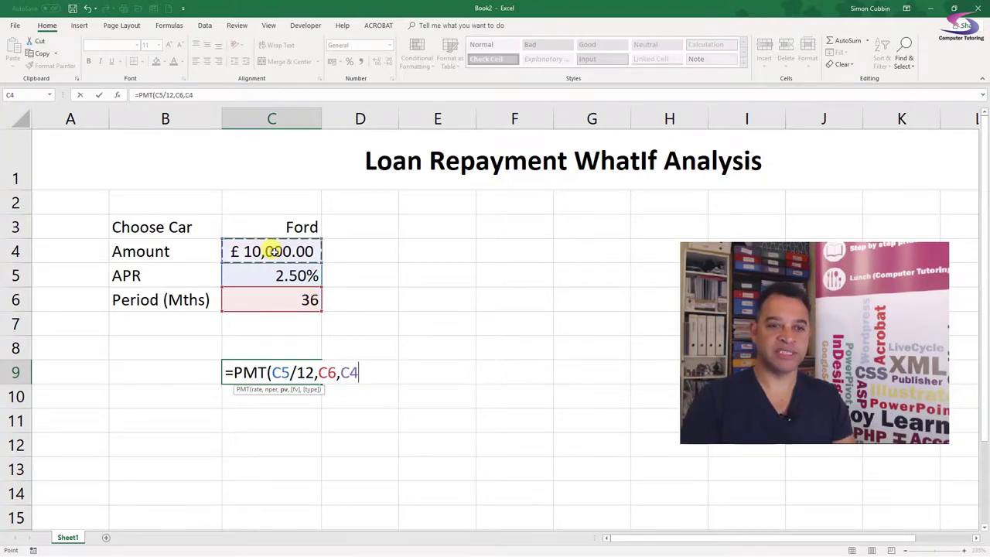
type(")")
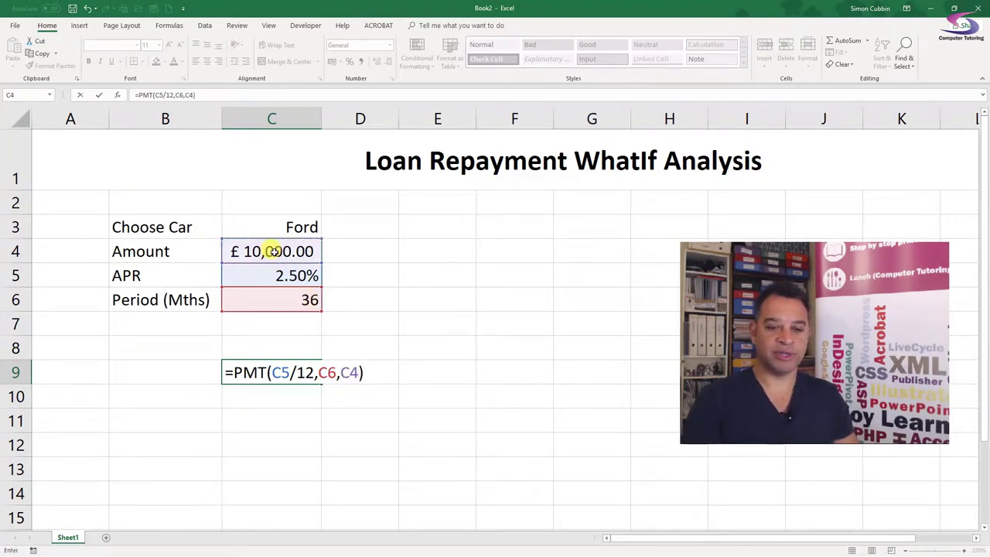
key("Return")
Make the present value negative in C9's formula so it reads =PMT(C5/12,C6,-C4)
left_click(267, 375)
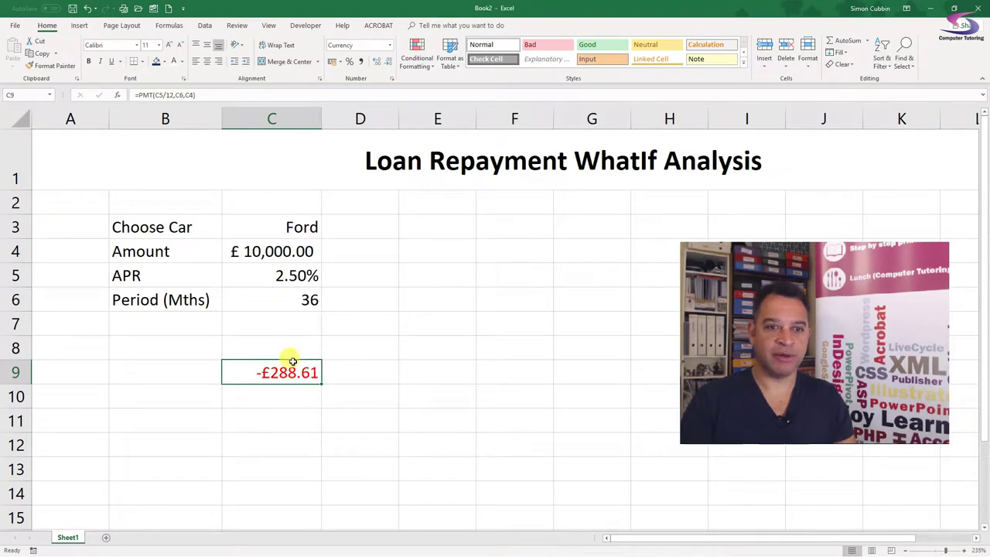
double_click(292, 361)
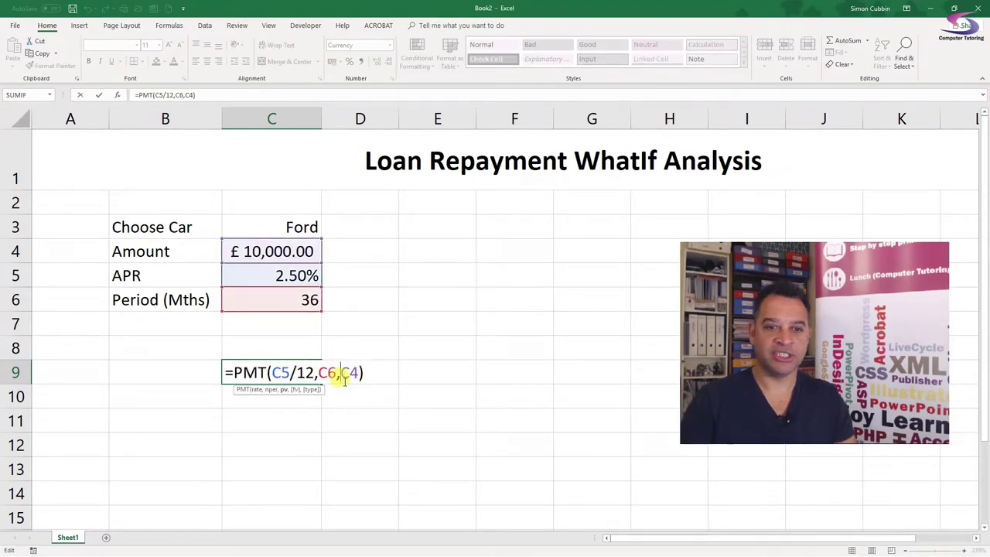
left_click(345, 377)
type("-")
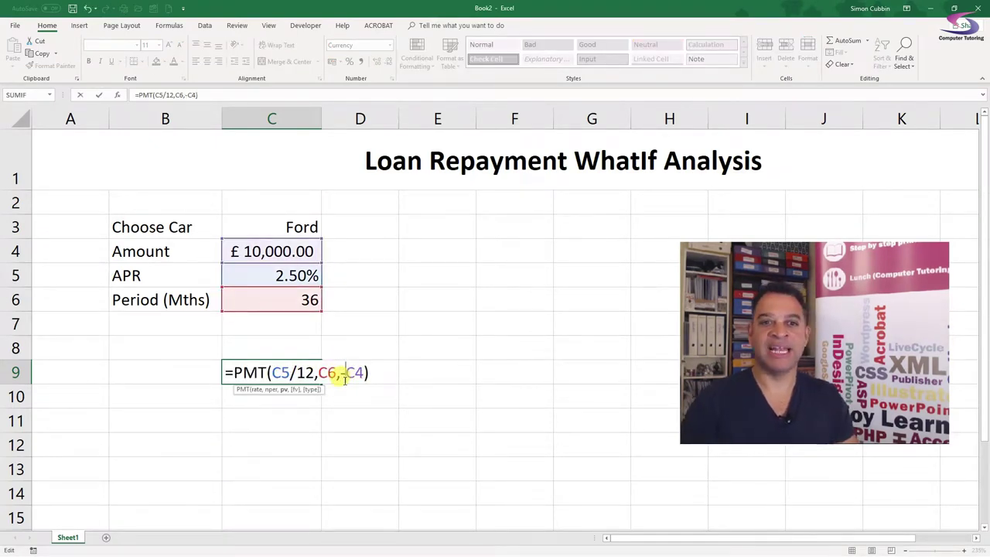
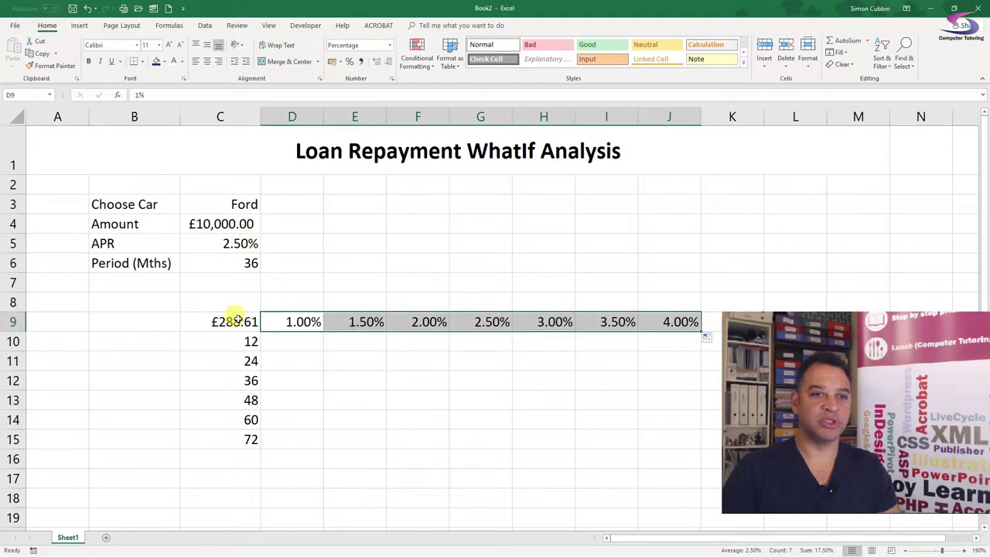
Create a two-variable data table over C9:J15 with C5 as the row input cell and C6 as the column input cell
left_click(232, 321)
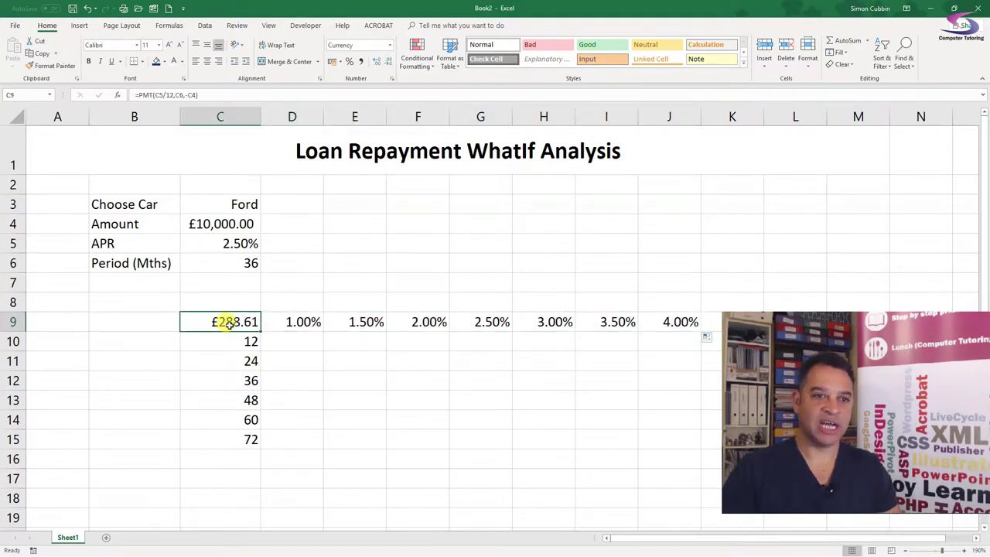
left_click_drag(230, 321, 660, 434)
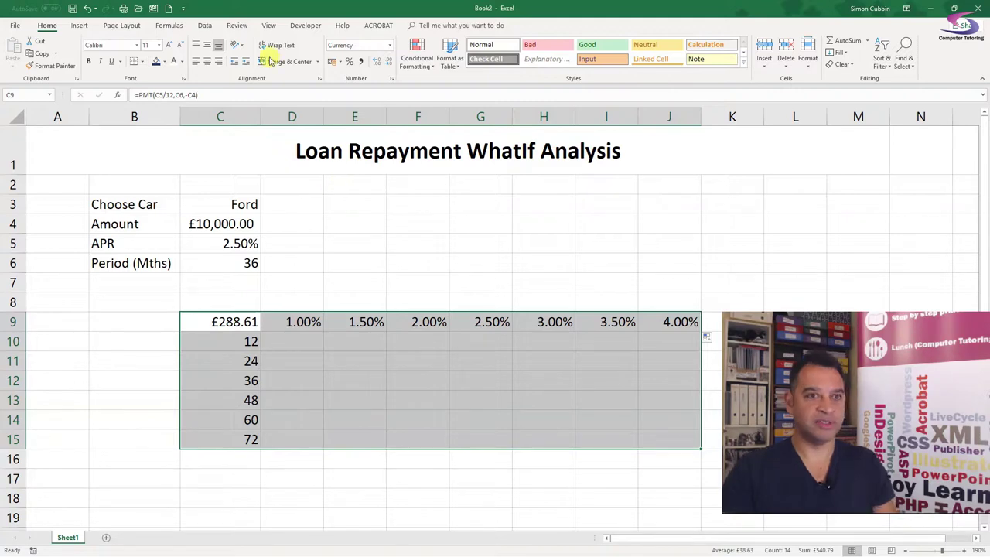
left_click(206, 26)
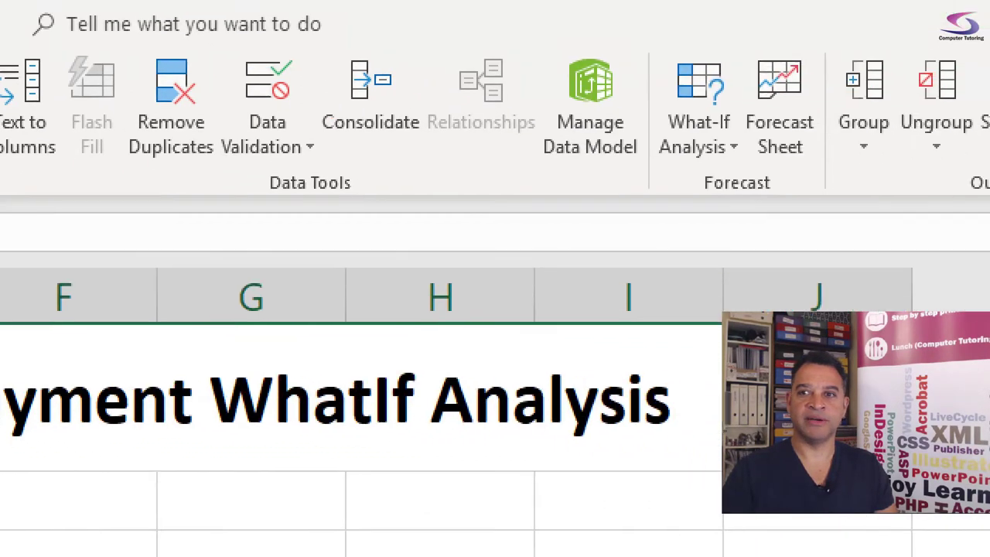
left_click_drag(219, 322, 669, 439)
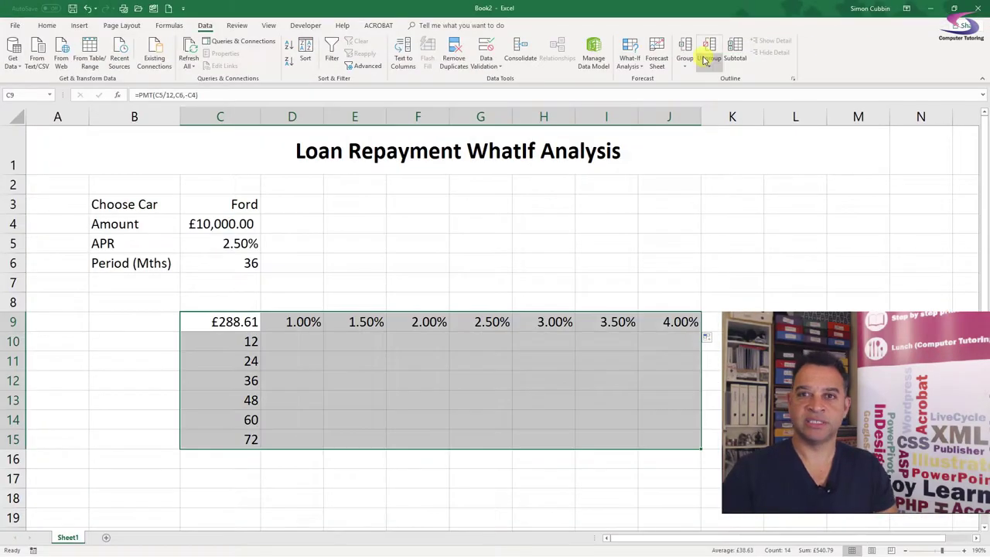
left_click(642, 148)
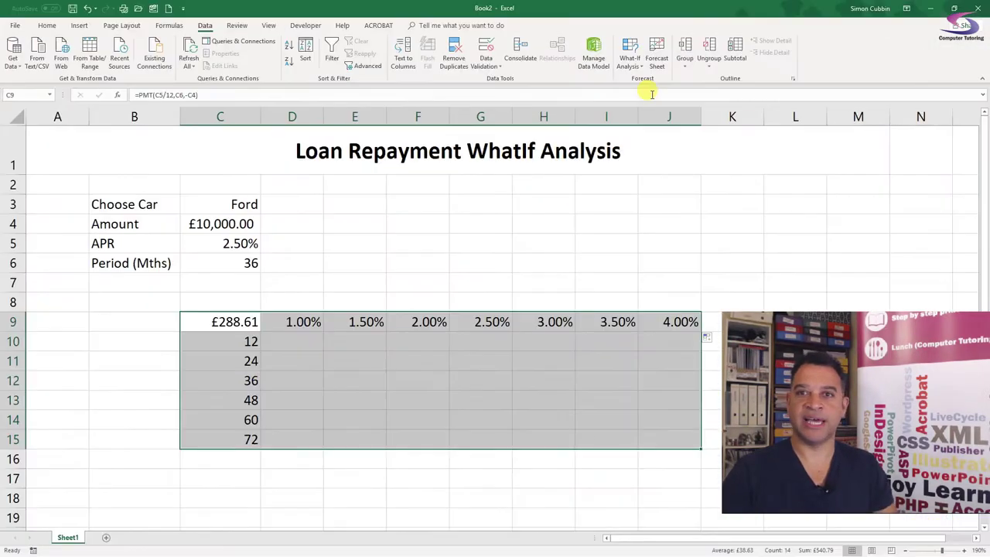
left_click(630, 58)
left_click(655, 105)
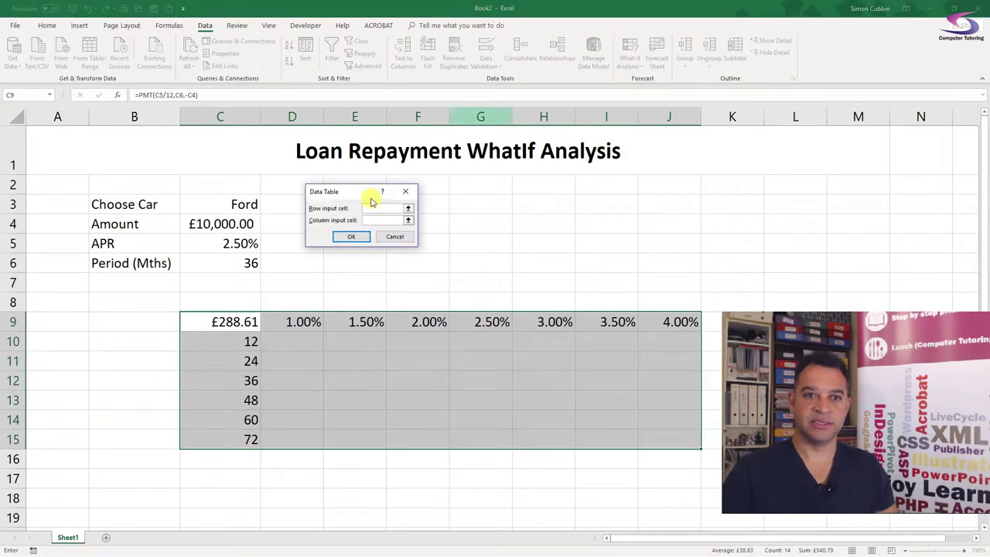
left_click_drag(345, 195, 397, 211)
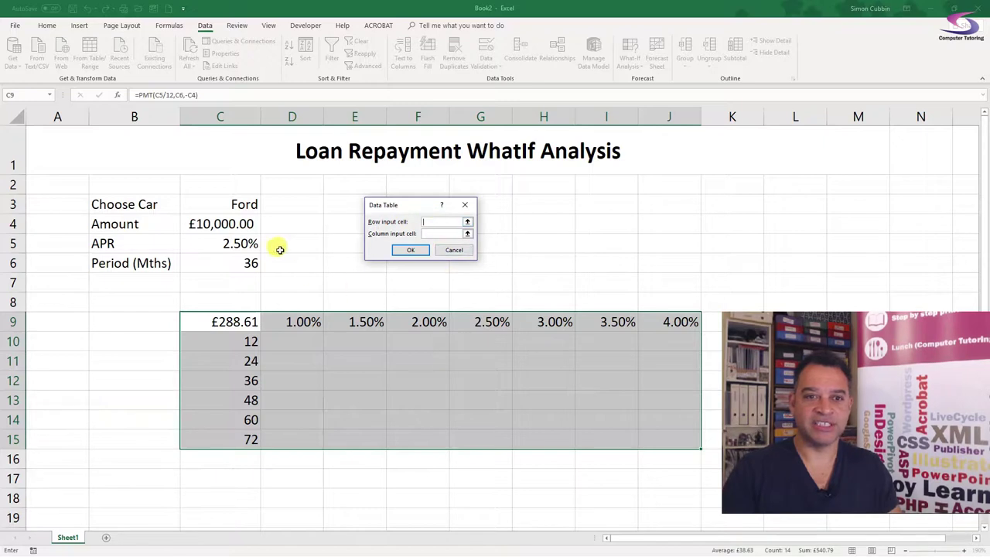
left_click(250, 240)
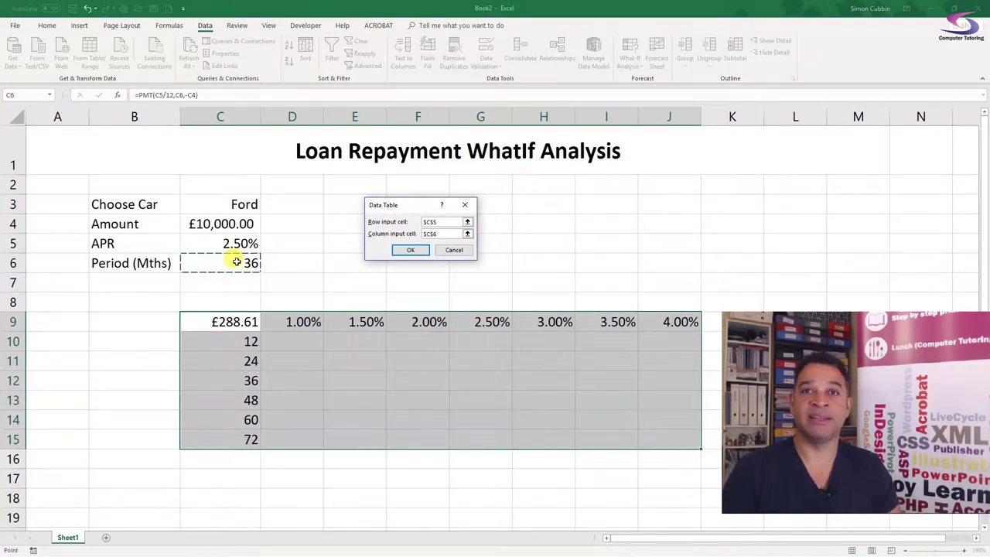
left_click(411, 249)
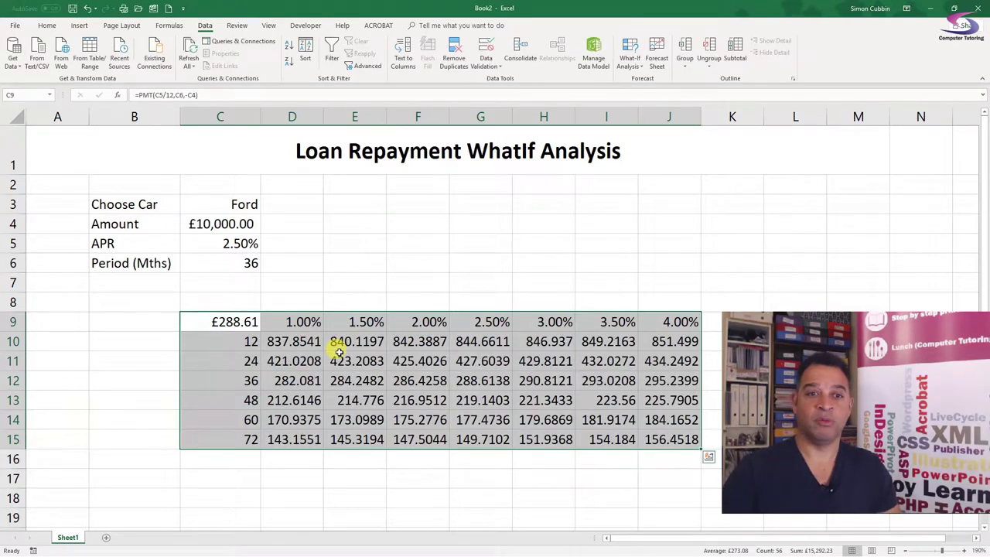
Apply the pound Accounting number format to the data table results in D10:J15
left_click_drag(292, 341, 689, 433)
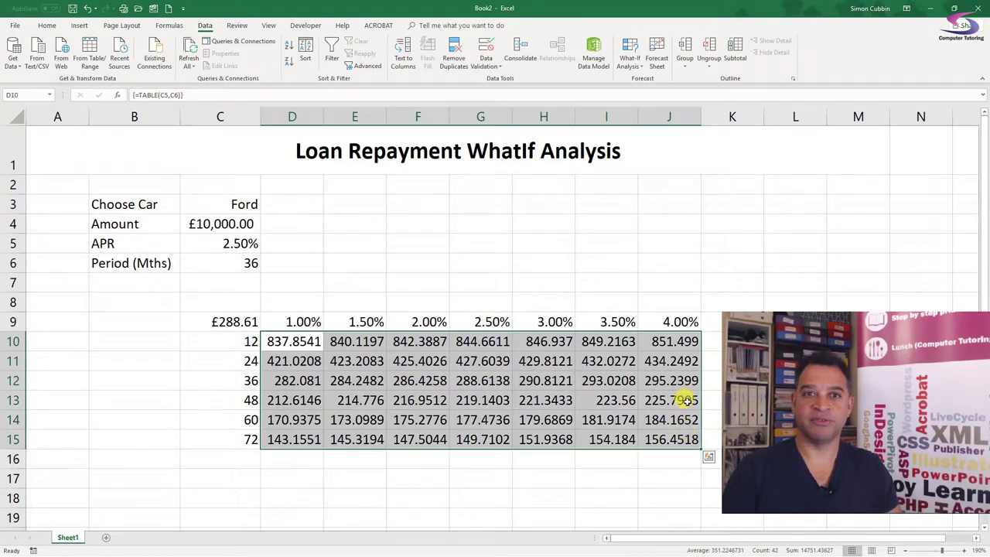
left_click(48, 25)
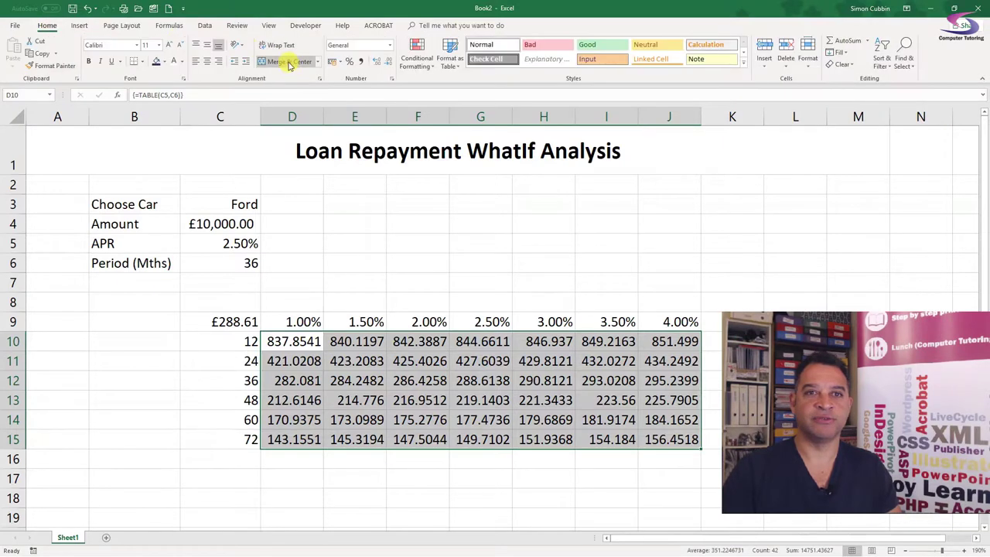
left_click(334, 62)
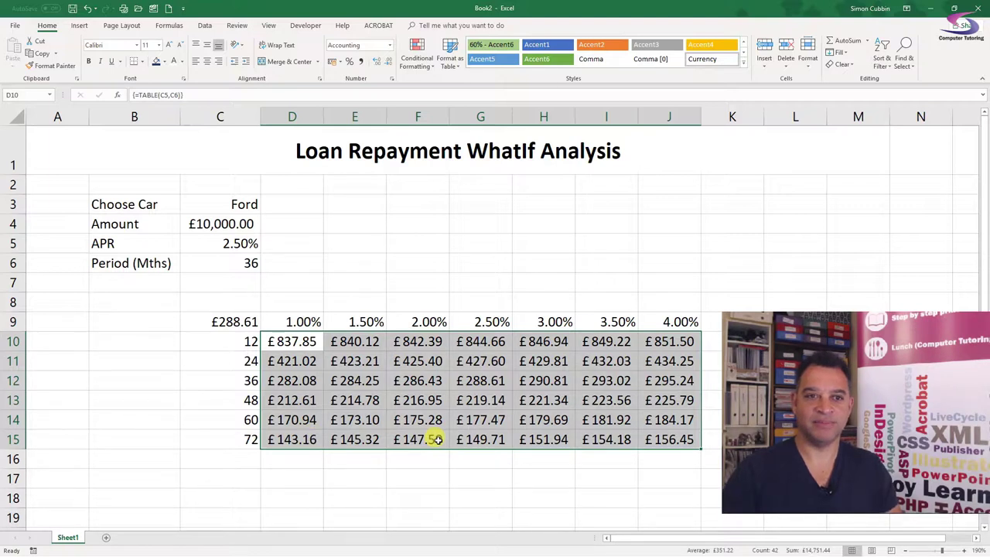
Set the loan amount in C4 to 12000 and auto-fit the widths of columns D to J
left_click(231, 223)
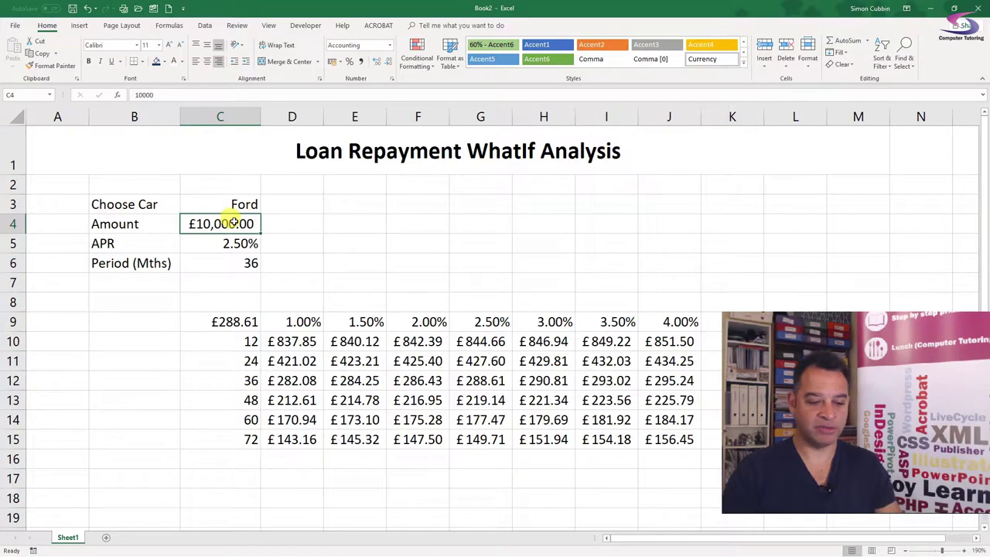
type("12000")
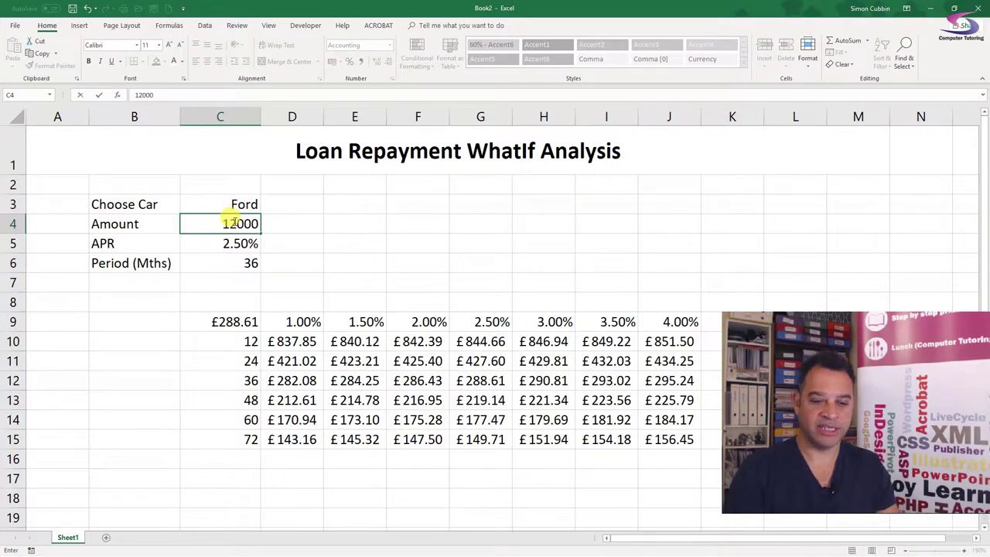
key("Return")
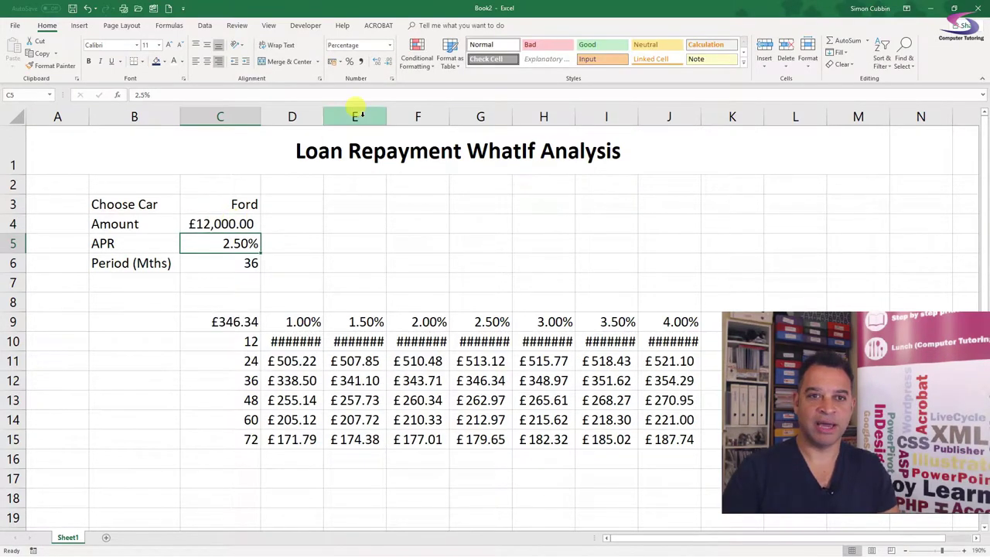
left_click_drag(294, 112, 647, 101)
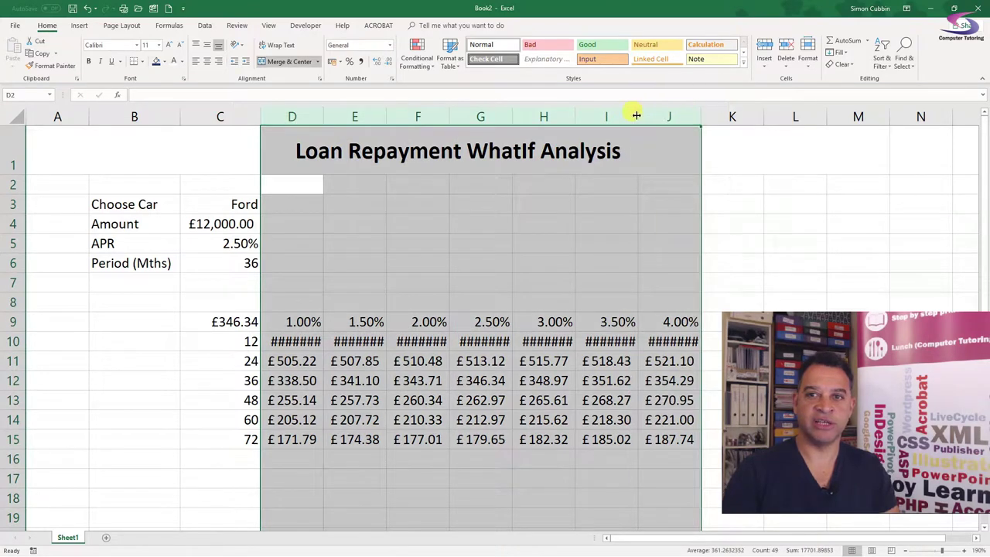
double_click(636, 115)
Change the loan inputs in C4:C6 to an amount of 20000, an APR of 3% and a period of 48 months
left_click(223, 224)
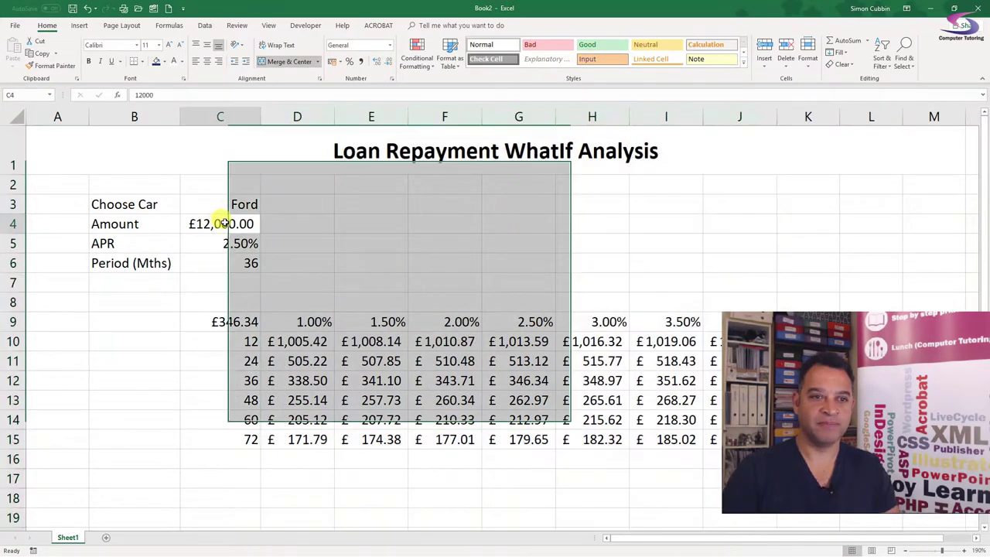
type("2")
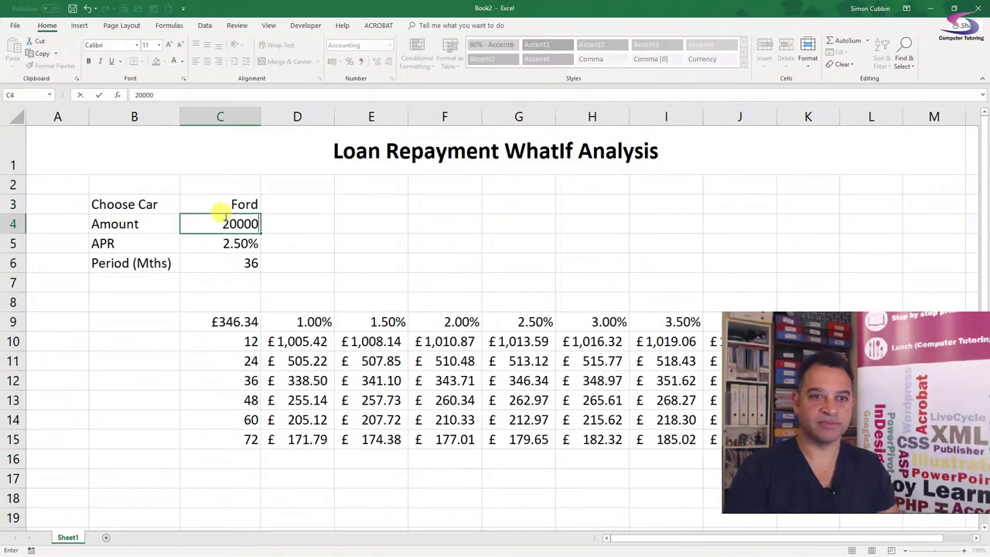
key("Return")
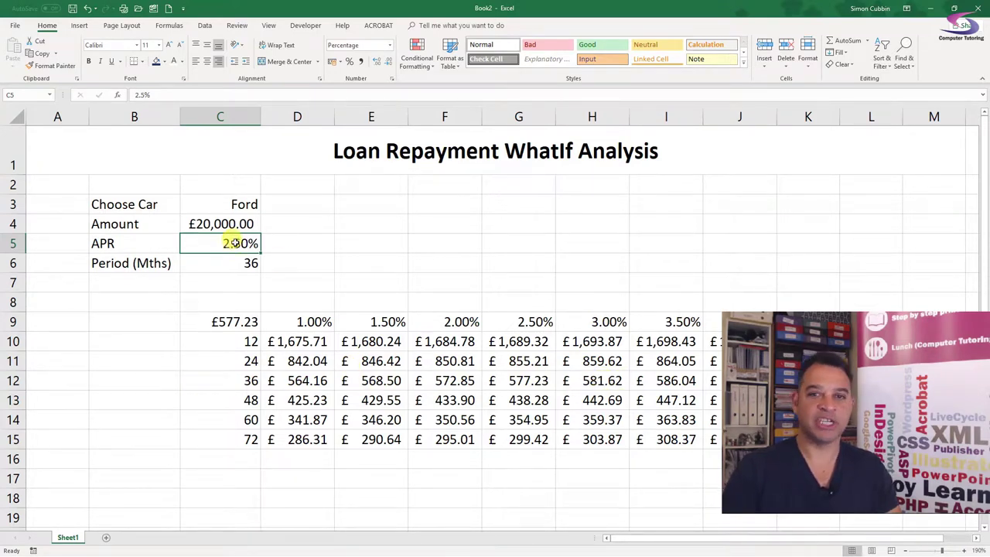
type("3")
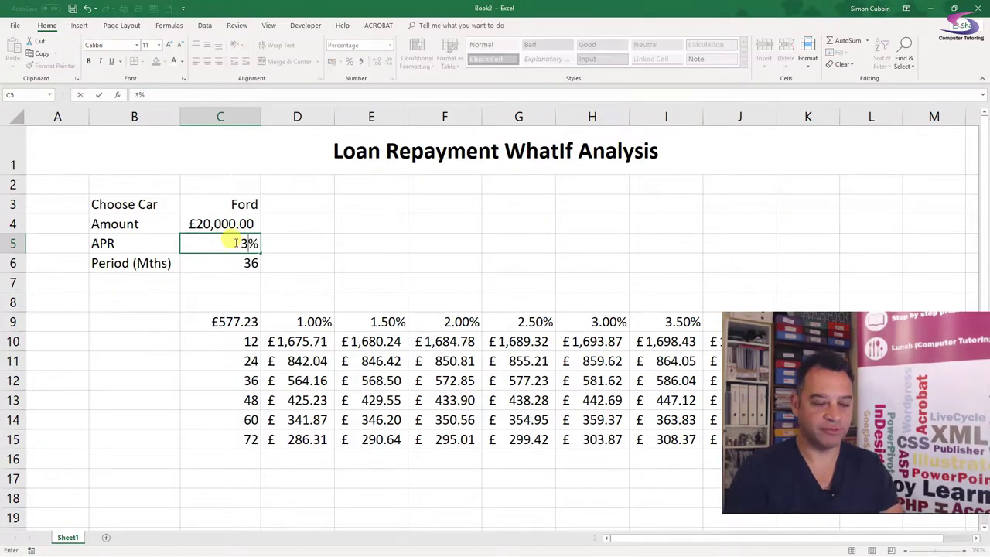
key("Return")
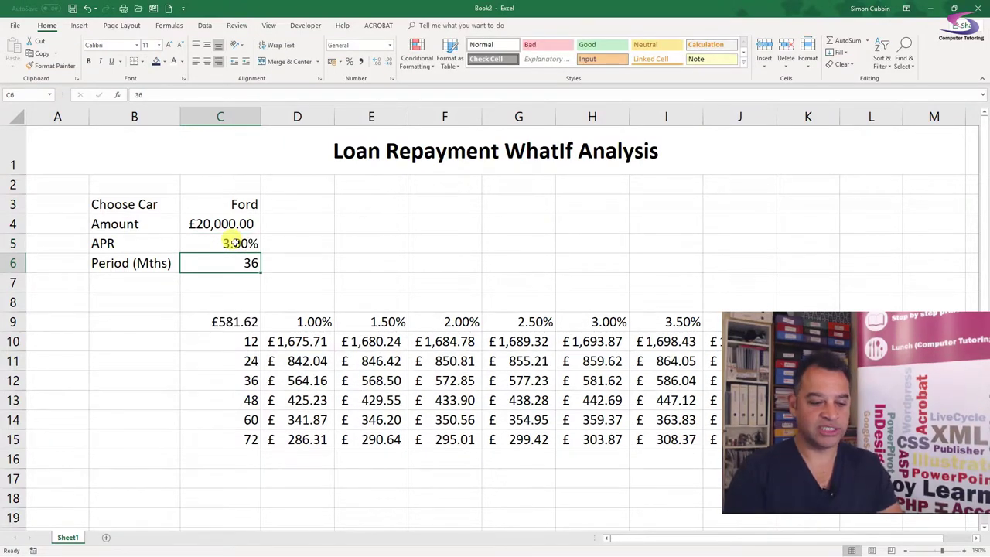
type("48")
key("Return")
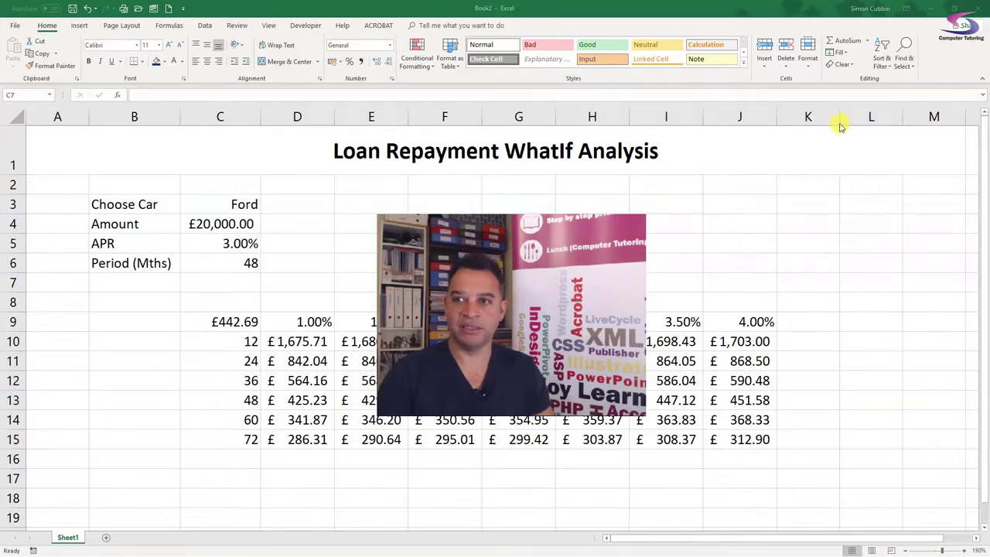
Narrow column K and enter the headings Cars in L2 and Cost in M2
left_click_drag(839, 116, 799, 116)
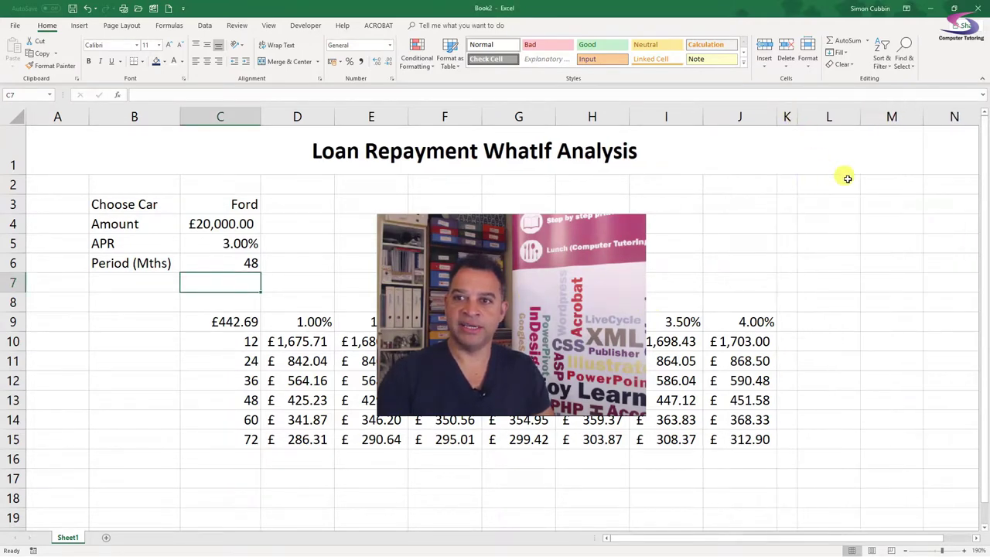
left_click(823, 183)
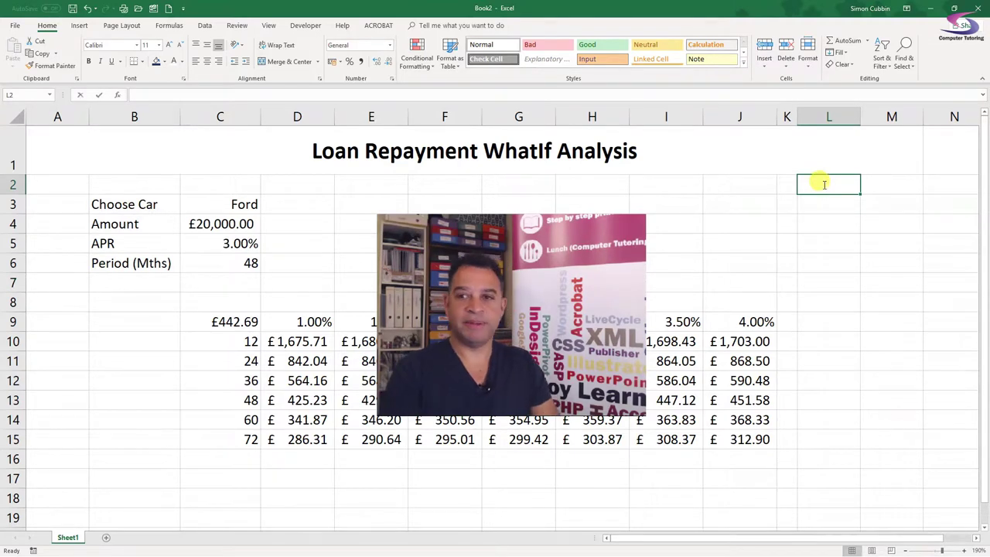
type("Cars")
key("Tab")
type("Cos")
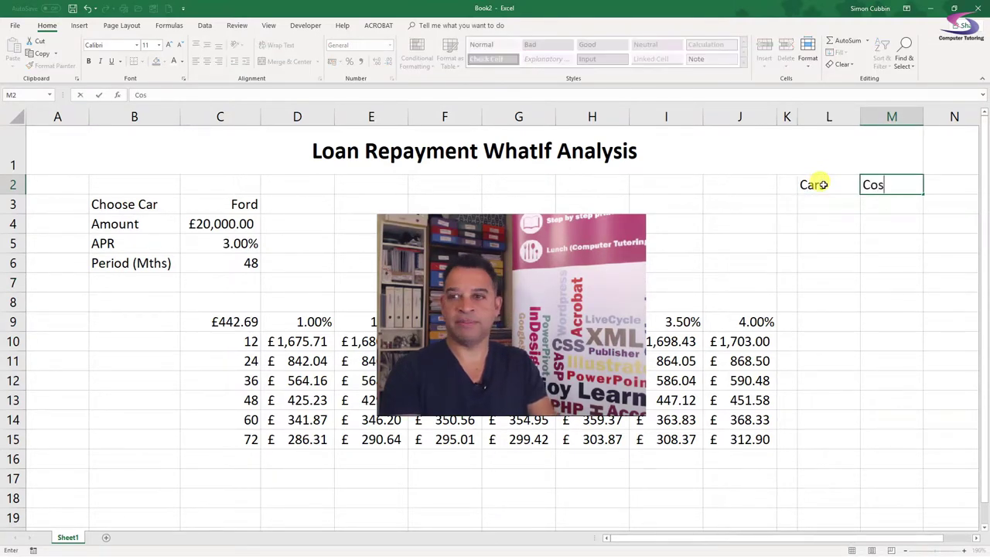
type("t")
Enter BMW in L3 with a cost of 20000 in M3, and apply the pound Accounting format to M3:M15
left_click(827, 203)
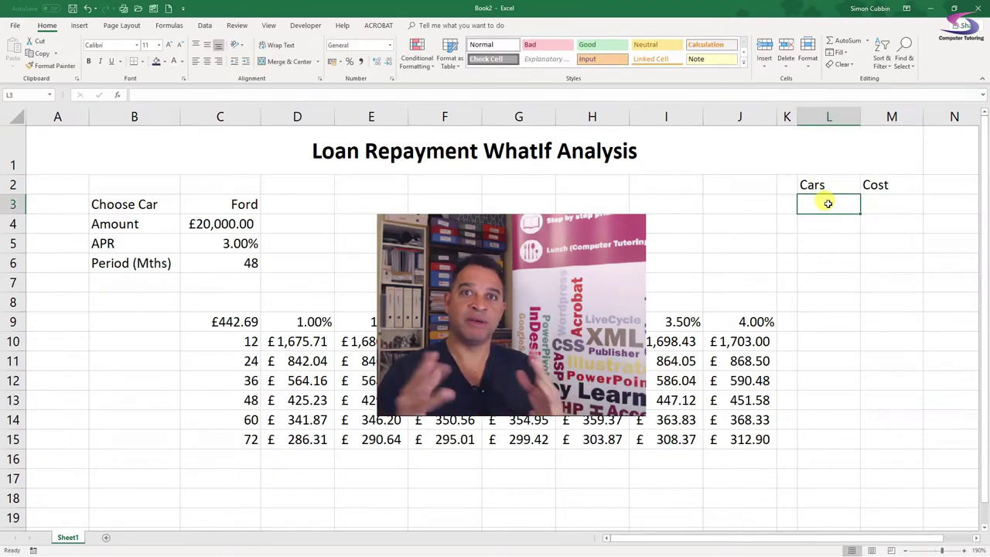
type("#B")
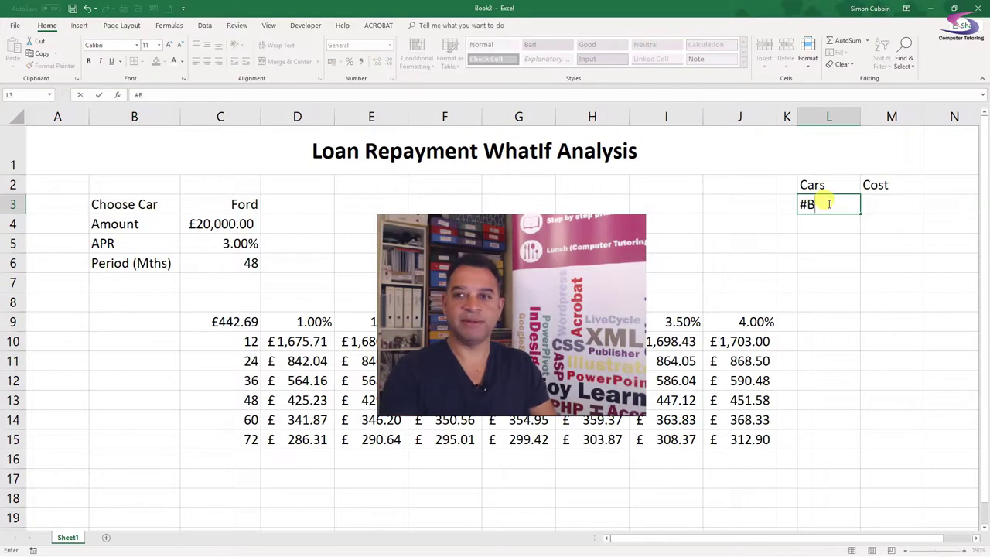
type("MW")
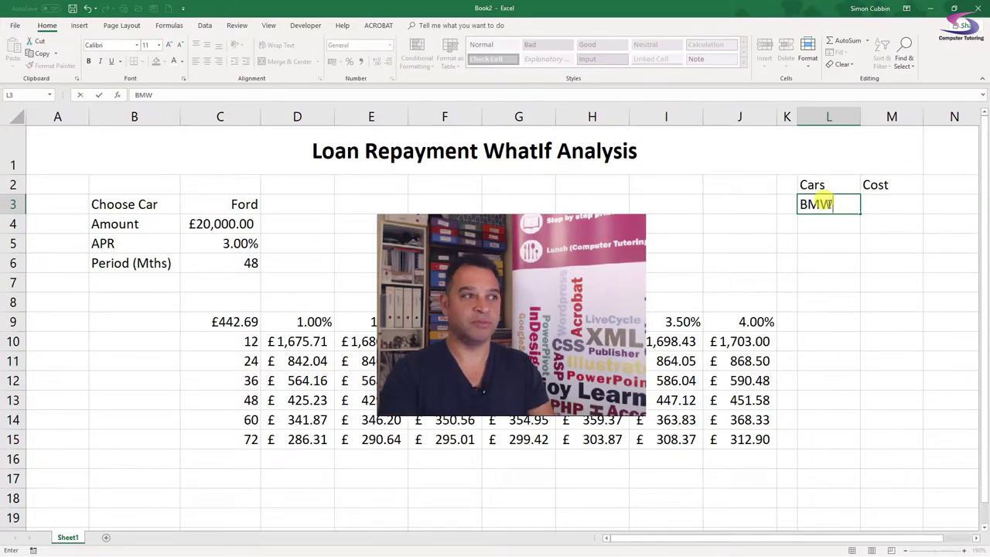
key("Tab")
type("20")
key("Return")
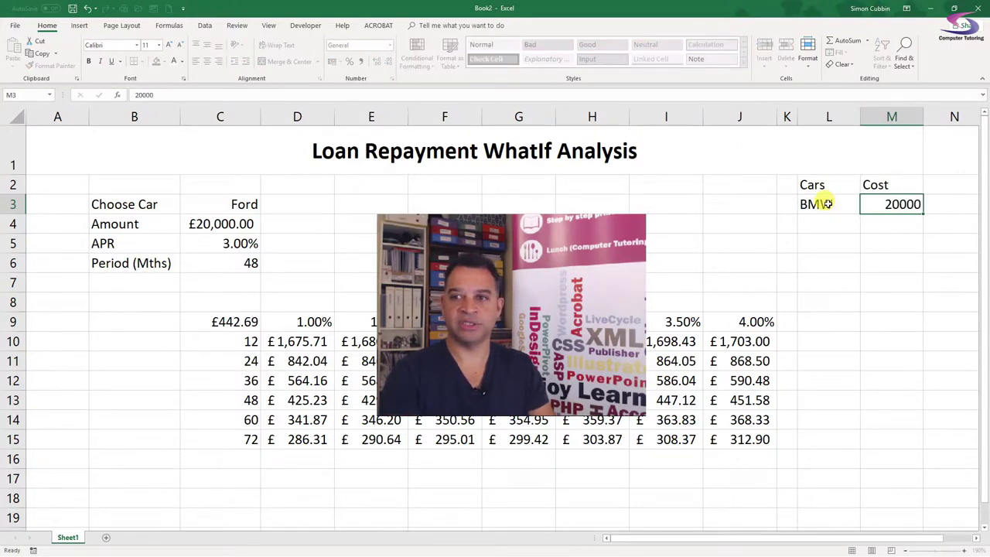
left_click_drag(892, 204, 884, 436)
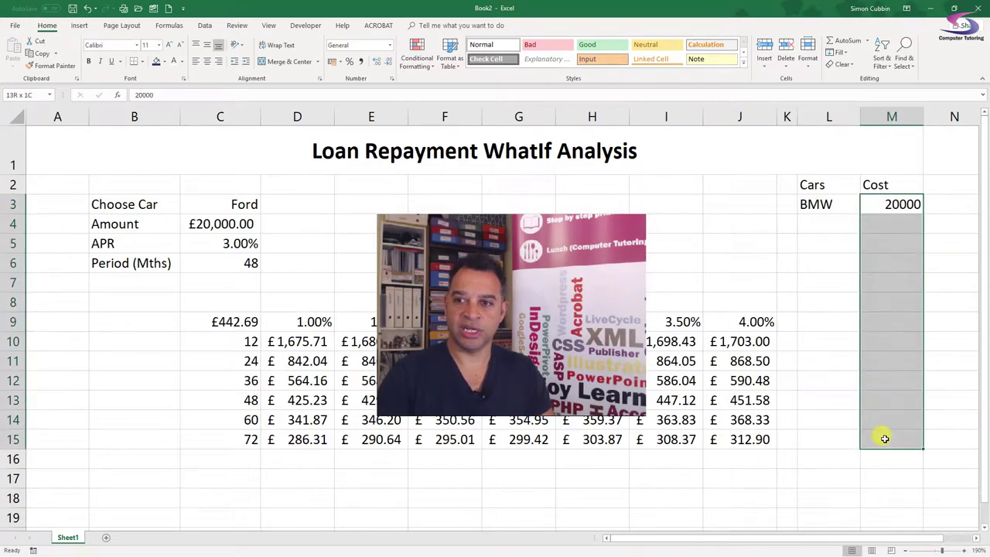
left_click(333, 63)
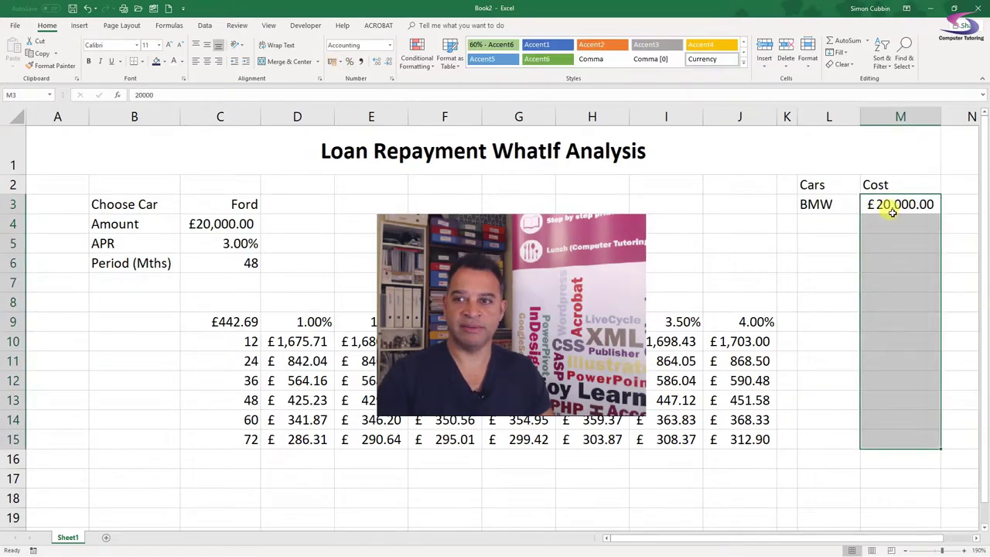
Add Ford in L4 with a cost of 10000 in M4
left_click(828, 223)
type("Ford")
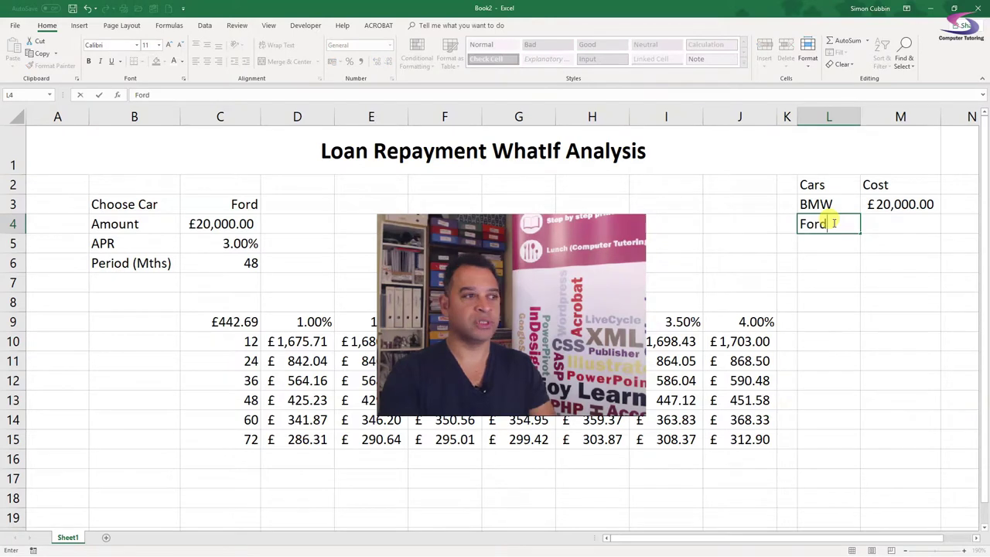
key("Tab")
type("1")
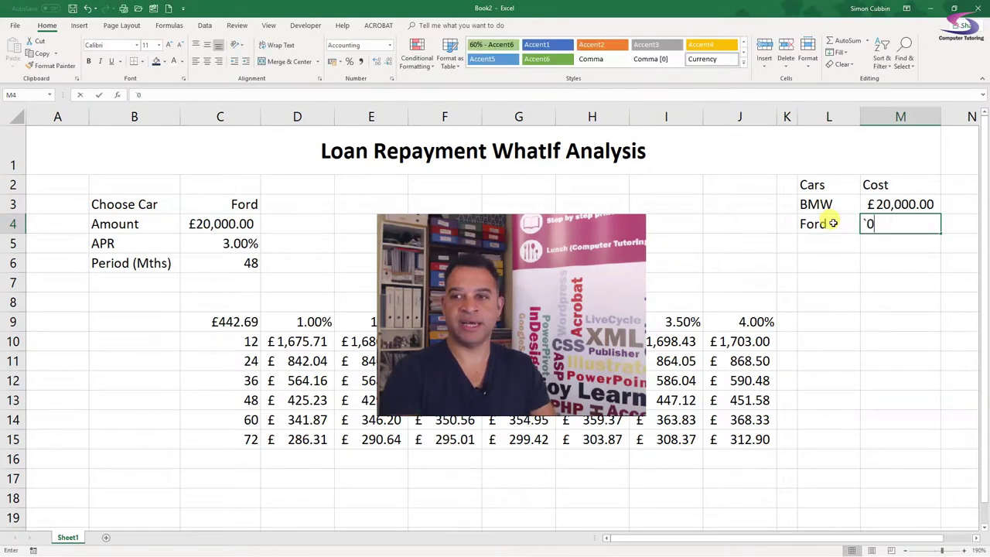
key("BackSpace")
type("10000")
key("Return")
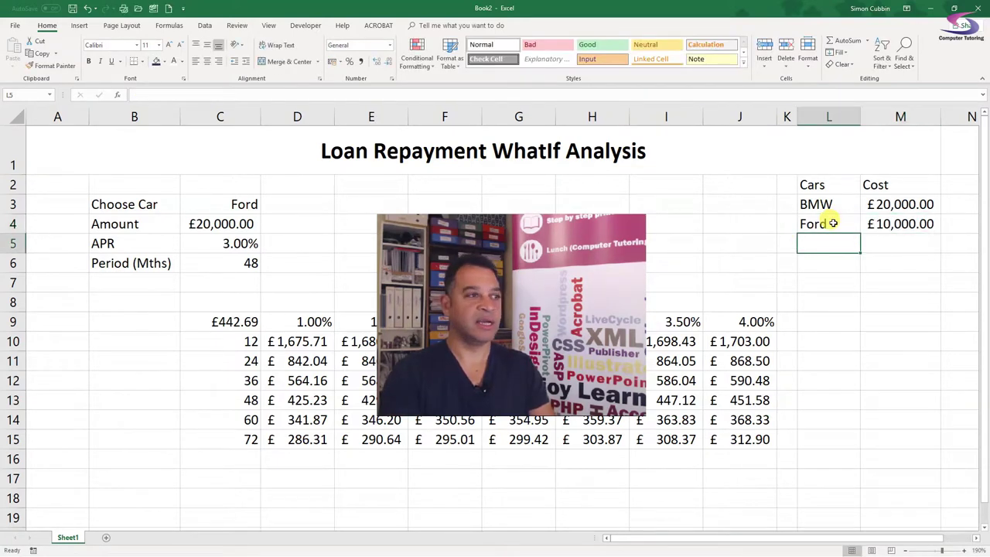
Add Merc in L5 with a cost of 22000 in M5
type("Merc")
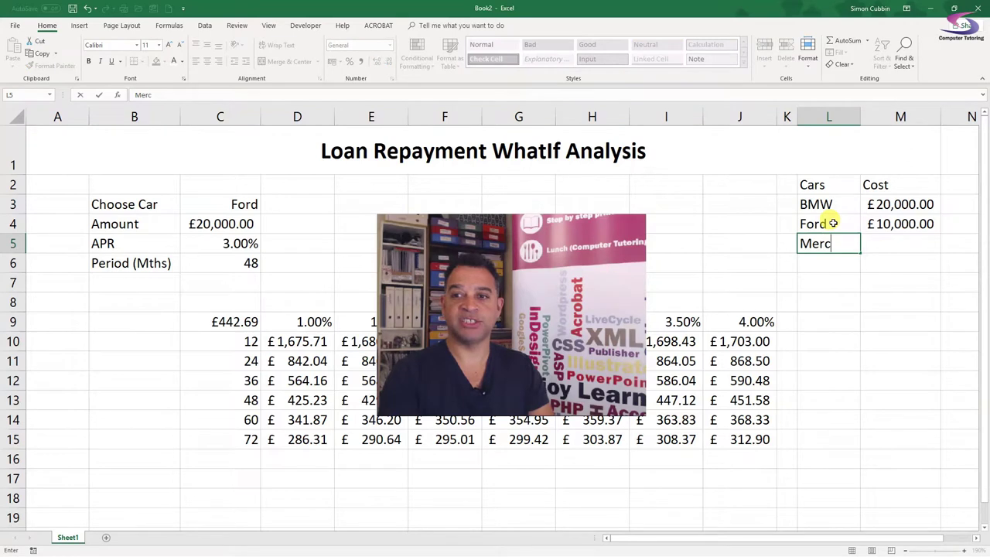
key("Tab")
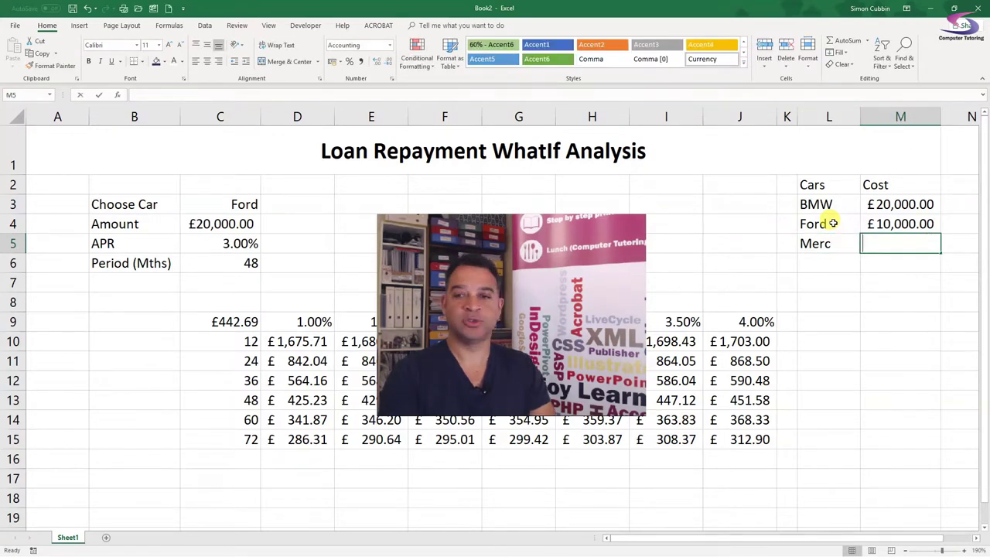
type("220000")
key("Return")
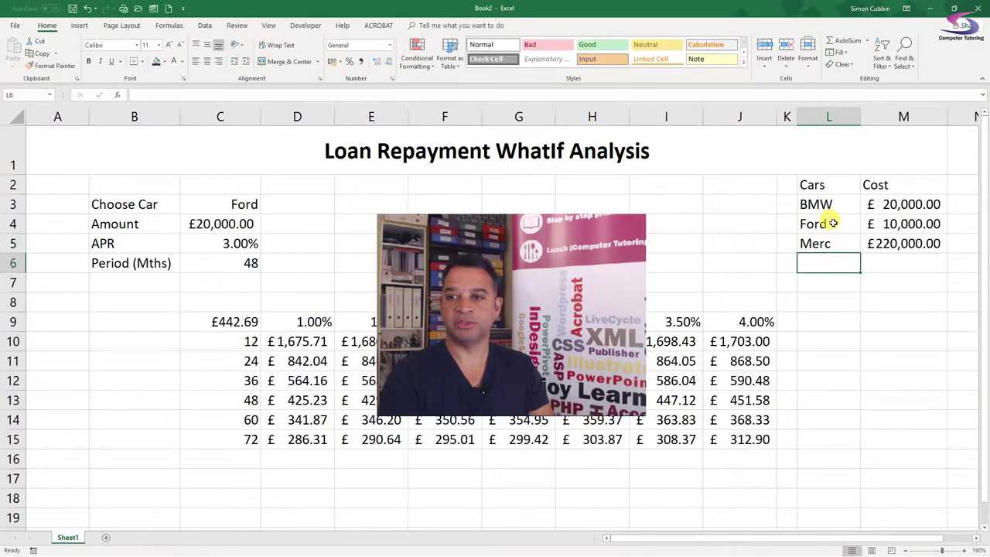
left_click(910, 243)
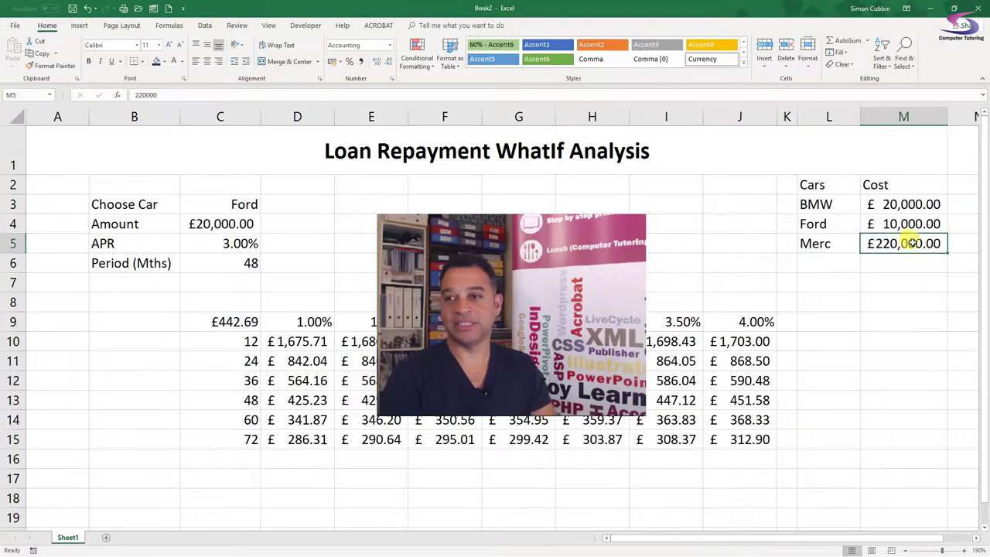
type("22")
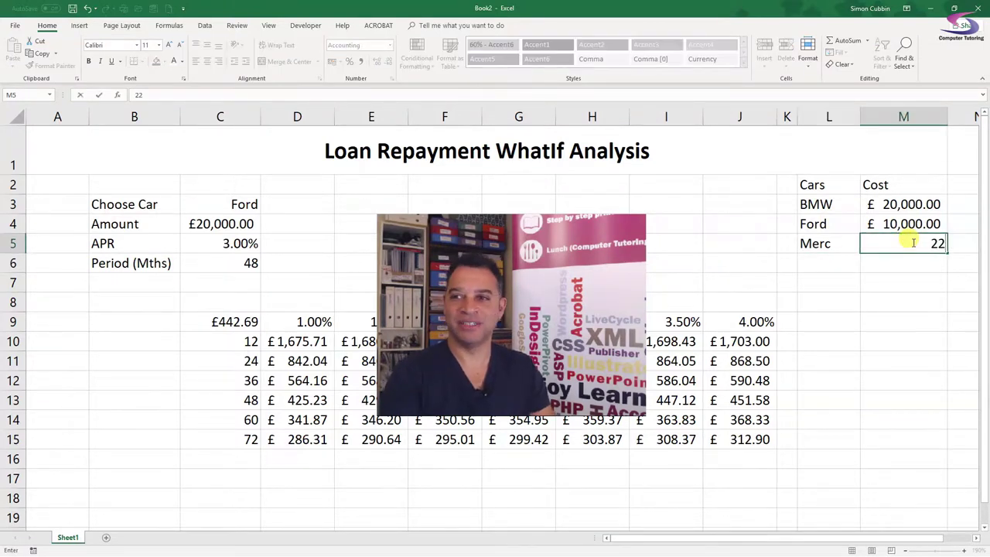
type(",")
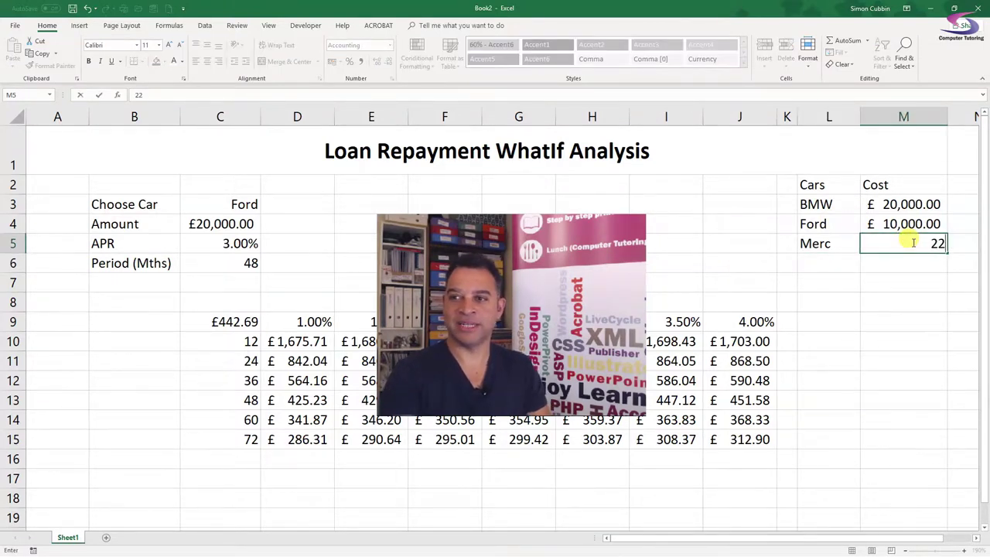
type("000")
key("Return")
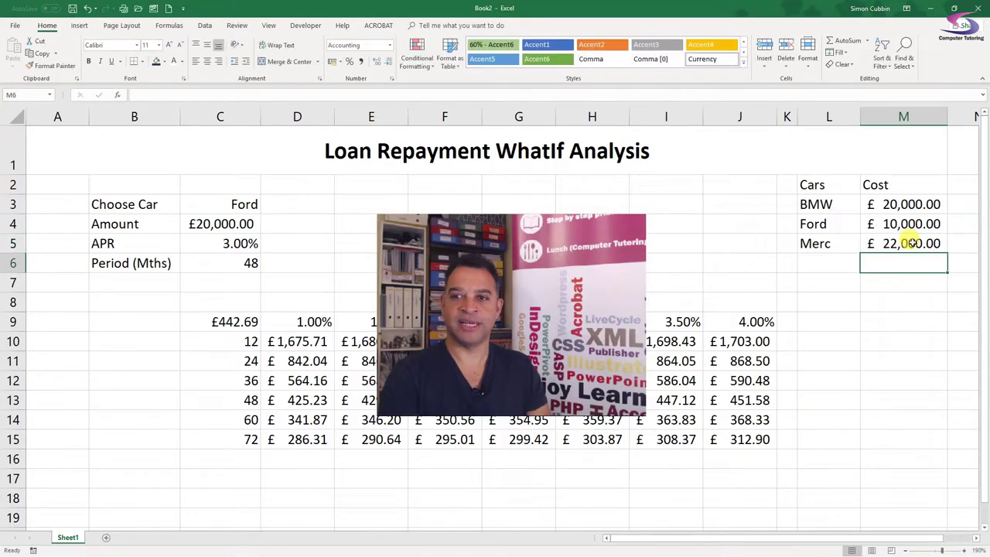
Add Hyundai in L6 with a cost of 11000 in M6
key("Left")
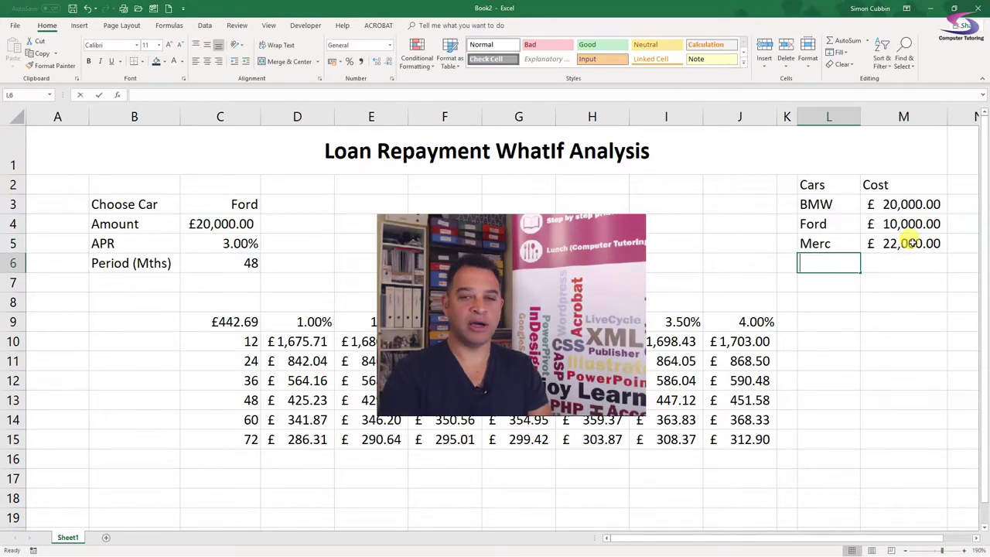
type("Hyundai")
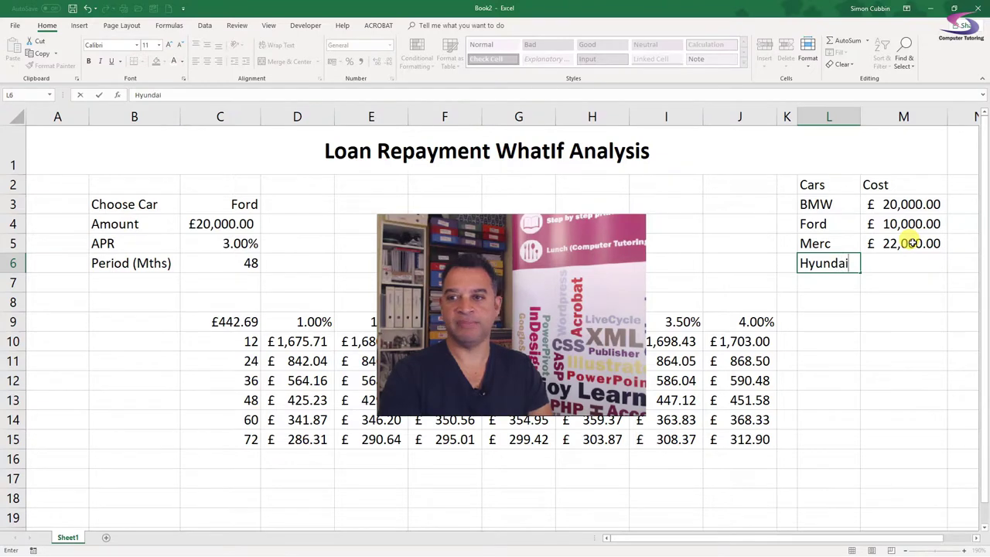
key("Tab")
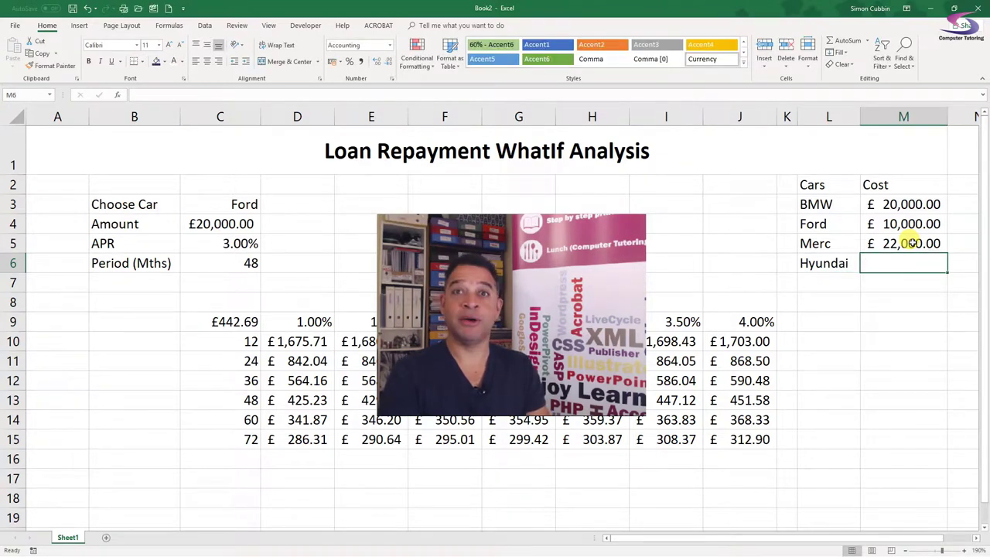
type("11000")
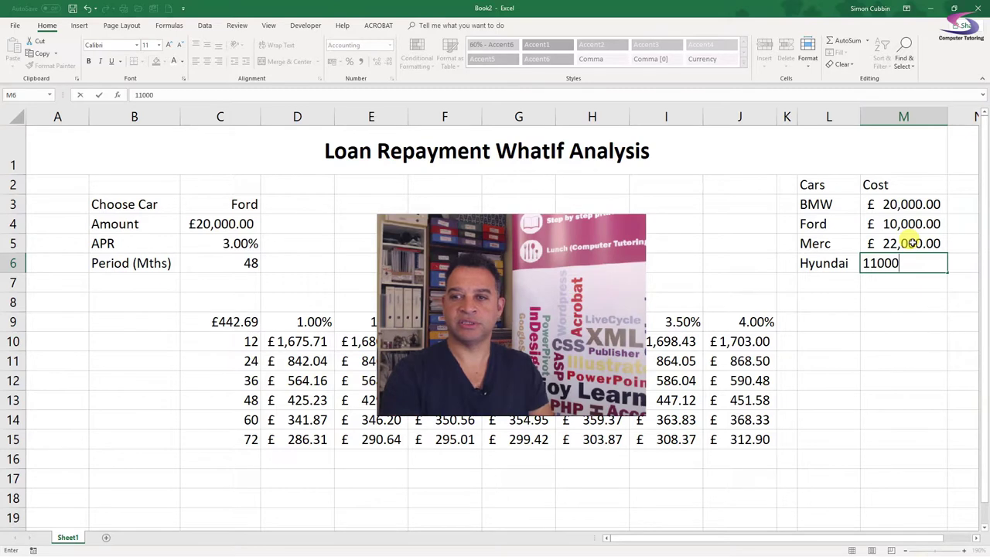
key("Return")
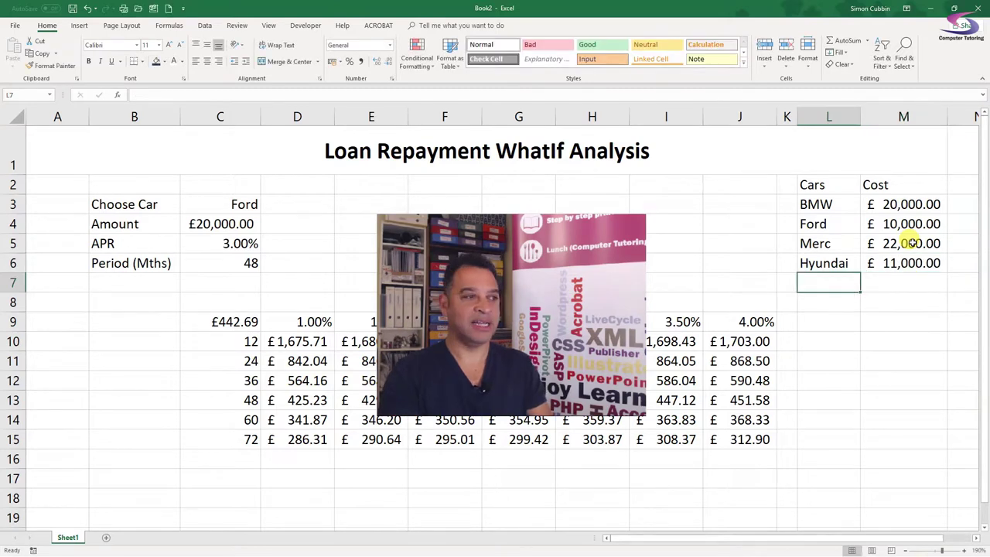
Add Vauxhall in L7 with a cost of 9,000 in M7
type("VAu")
key("BackSpace")
key("BackSpace")
type("a")
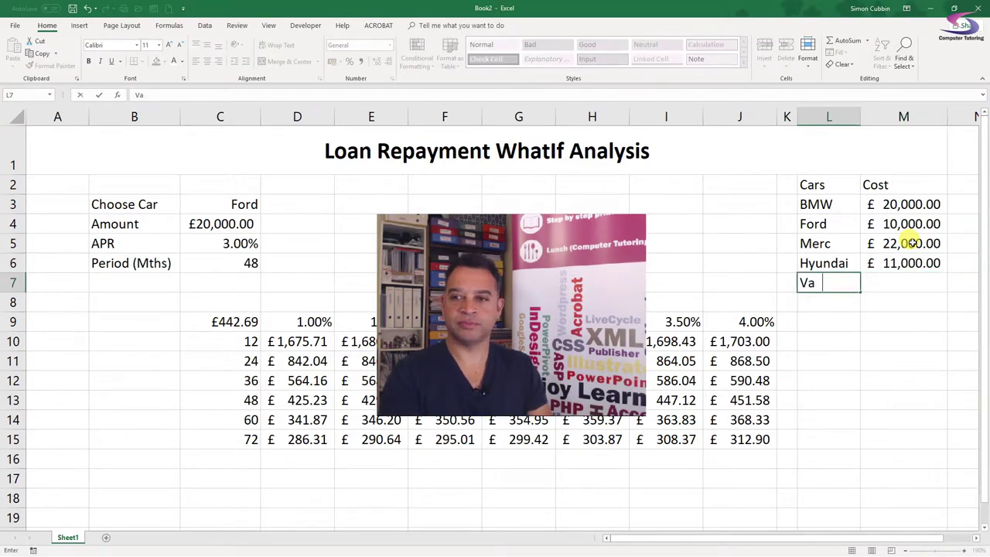
type("uxhall")
key("Tab")
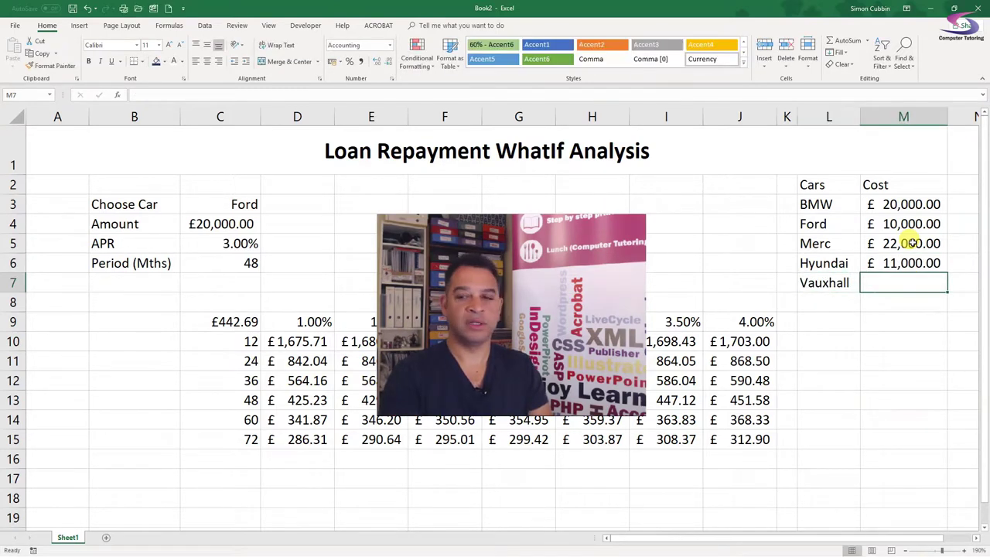
type("9,000")
key("Return")
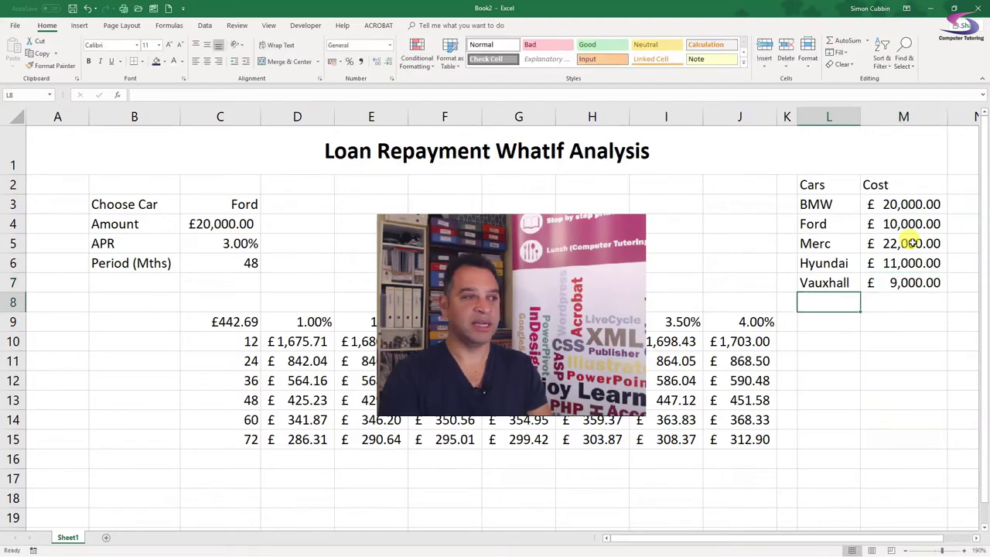
Add Kia in L8 with a cost of 12000 in M8
type("Kia")
key("Tab")
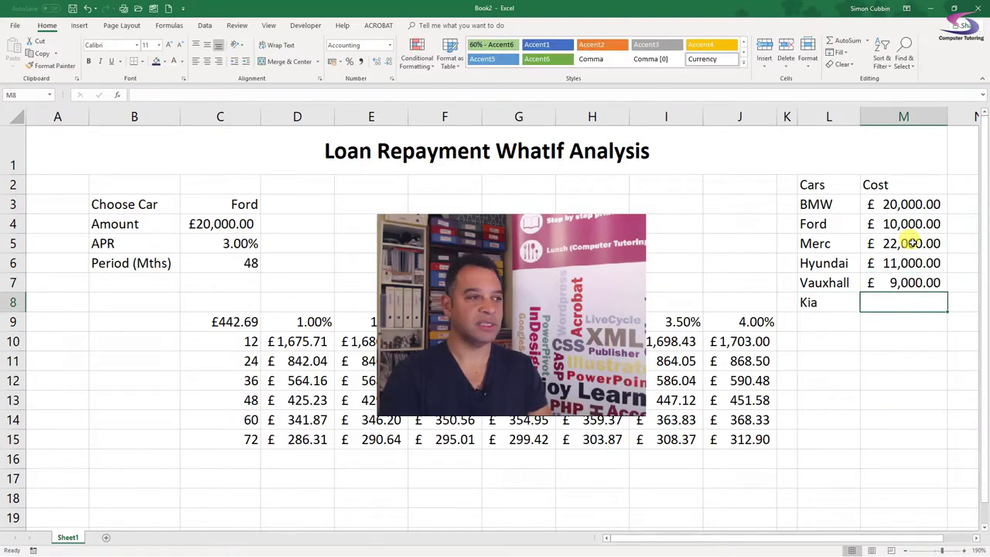
type("12000")
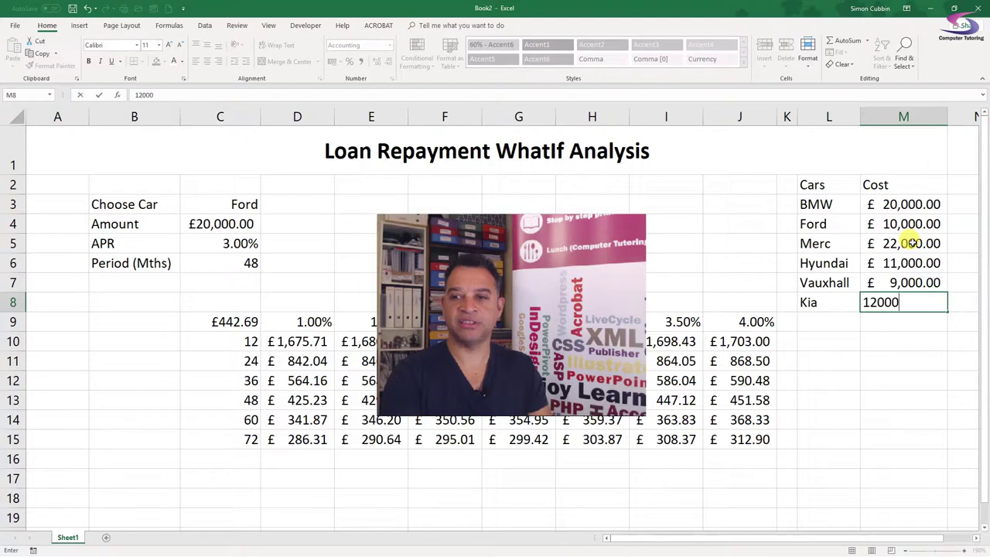
key("Return")
Add Volvo in L9 with a cost of 15,000 in M9
type("Vo")
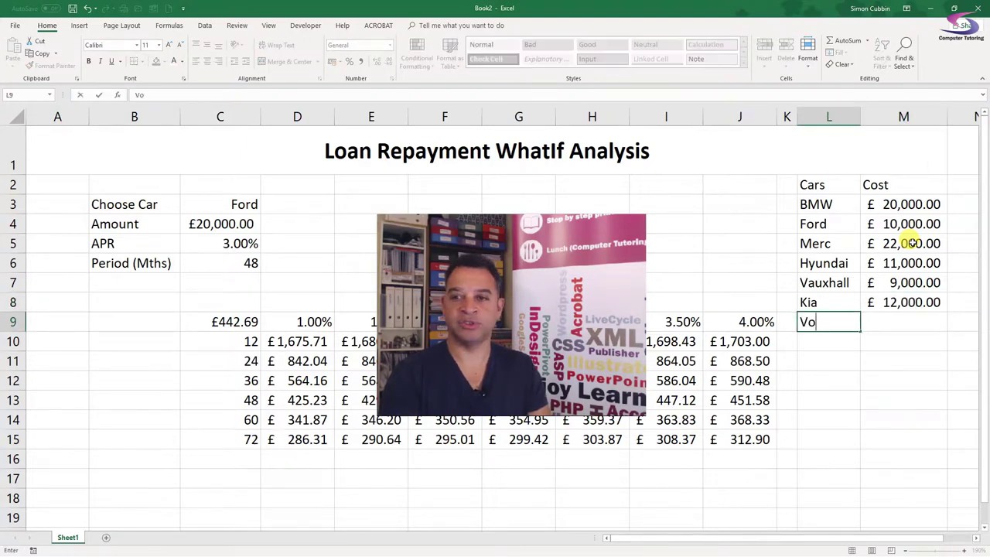
type("lvo")
key("Tab")
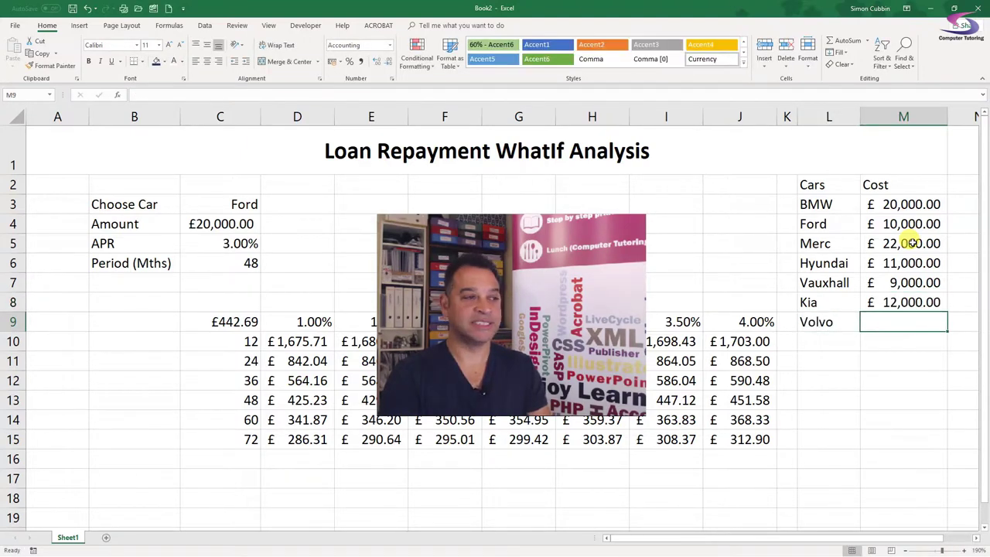
type("15")
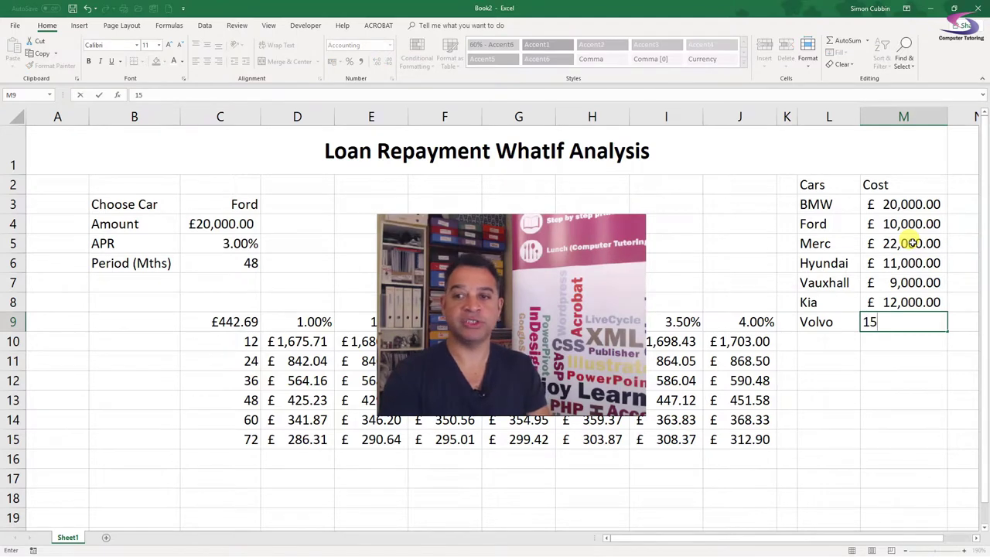
type(",000")
key("Return")
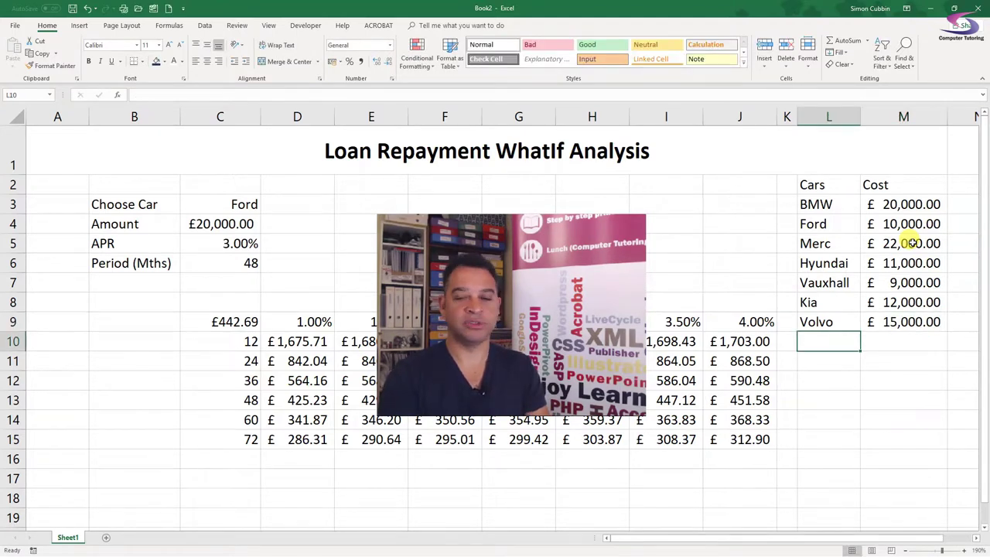
Add Jeep in L10 with a cost of 11000 in M10
type("Jeep")
key("Tab")
type("11000")
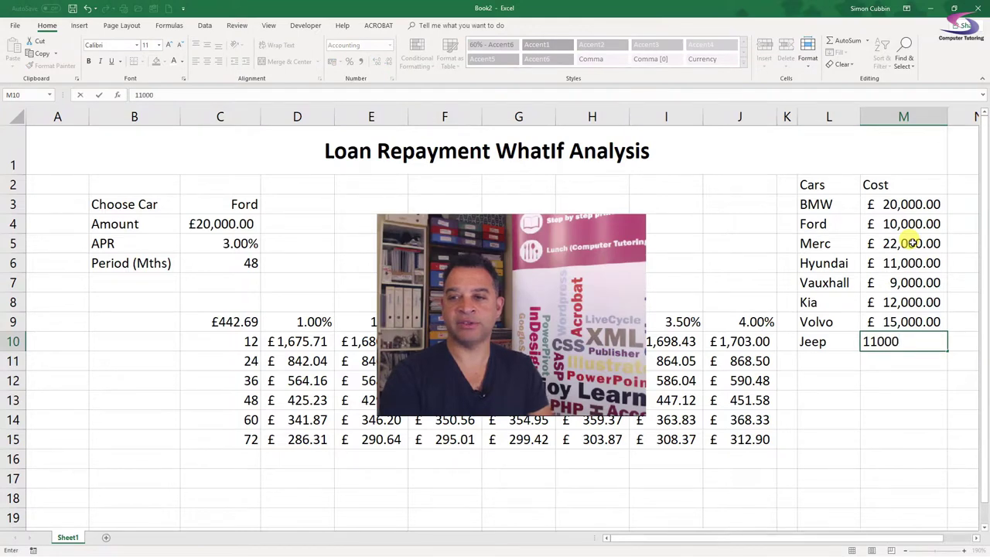
key("Return")
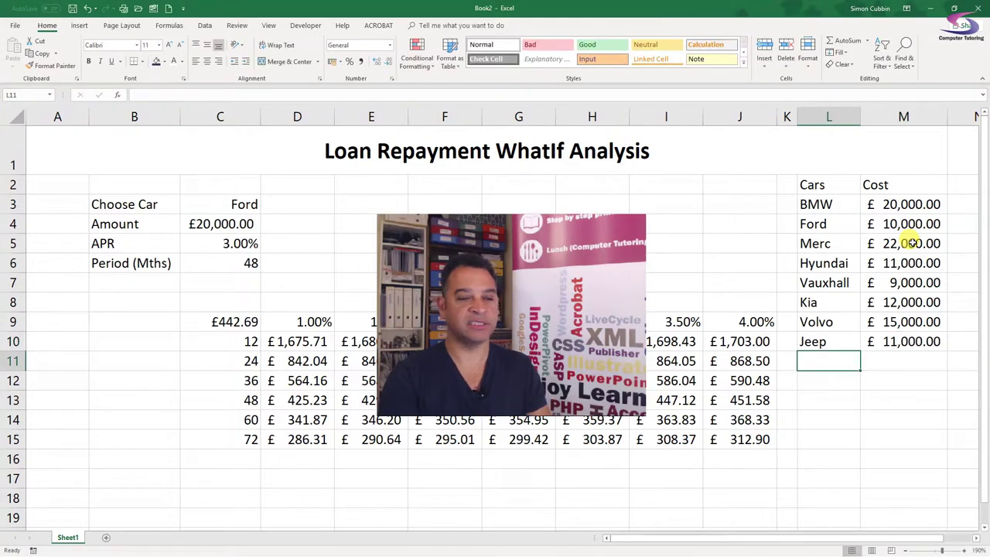
Add VW in L11 with a cost of 20000 in M11
type("VW")
key("Tab")
type("20000")
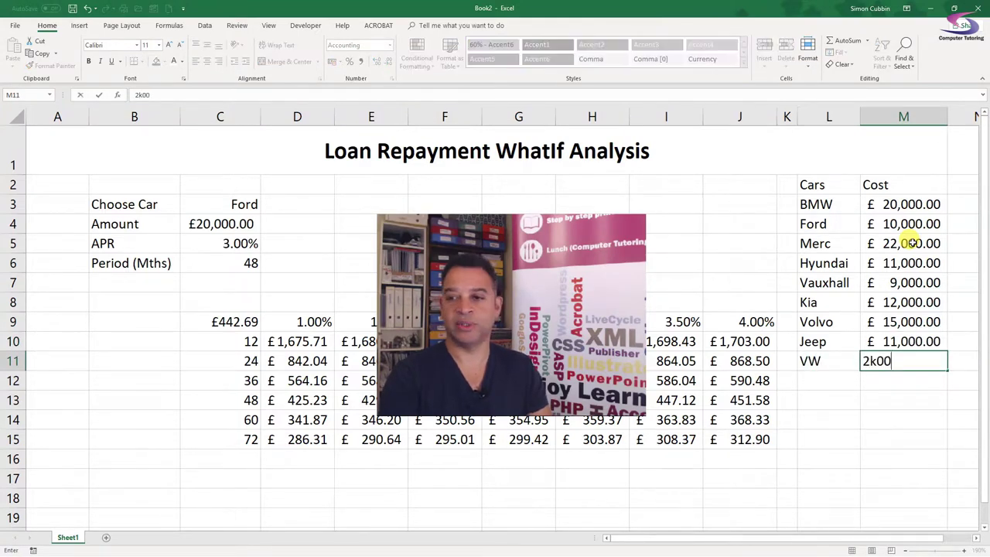
key("BackSpace")
key("BackSpace")
key("BackSpace")
key("BackSpace")
type("0000")
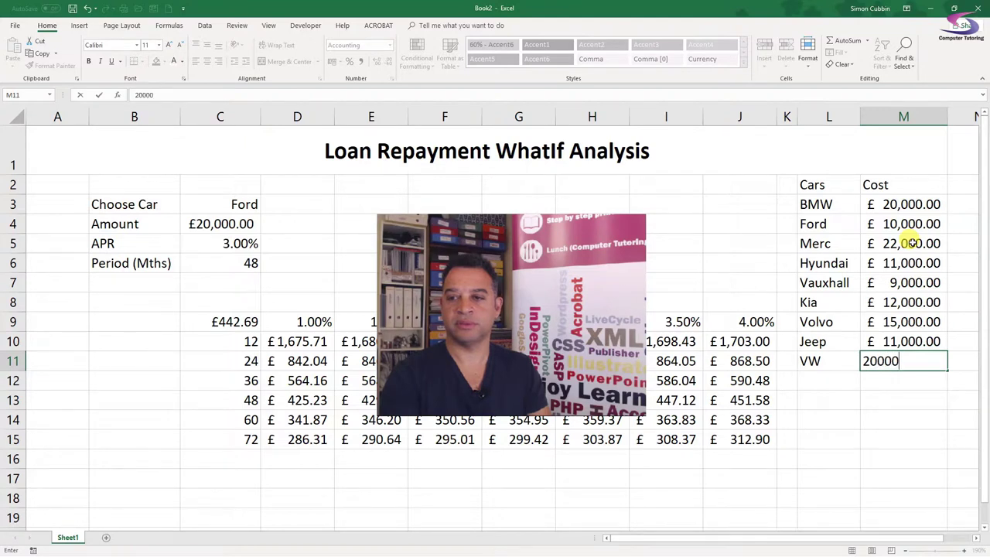
key("Return")
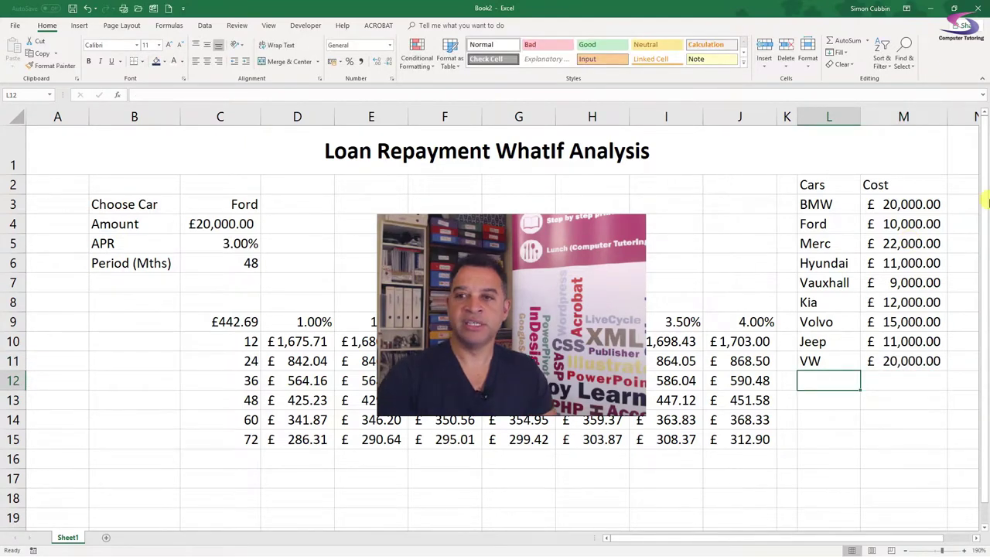
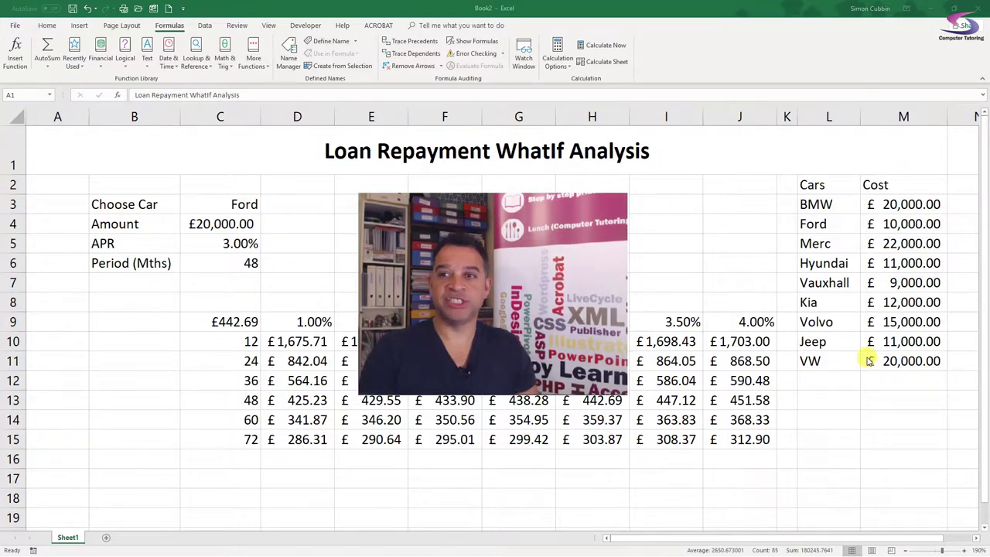
Name the range L2:M81, covering the car list and spare rows below it, as cars
left_click_drag(812, 185, 911, 423)
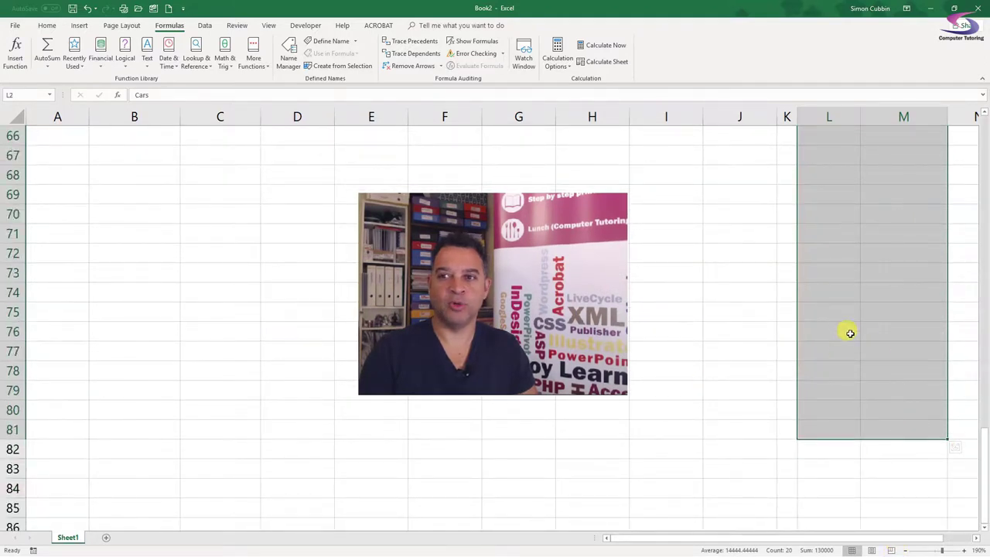
left_click(23, 93)
type("cars")
key("Return")
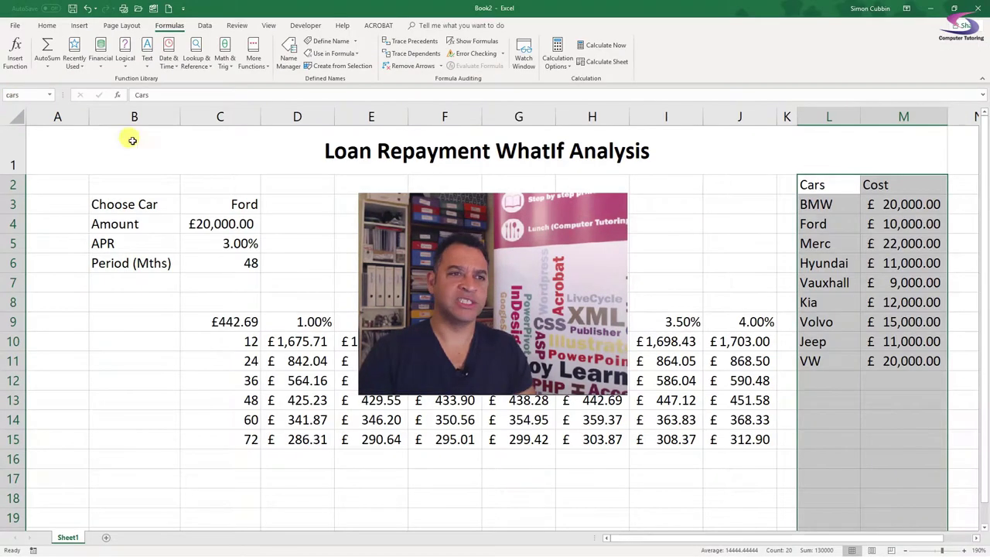
Deselect the car list, and go to the named range cars to check which cells it covers
left_click(162, 361)
left_click(160, 400)
left_click(149, 363)
left_click(49, 95)
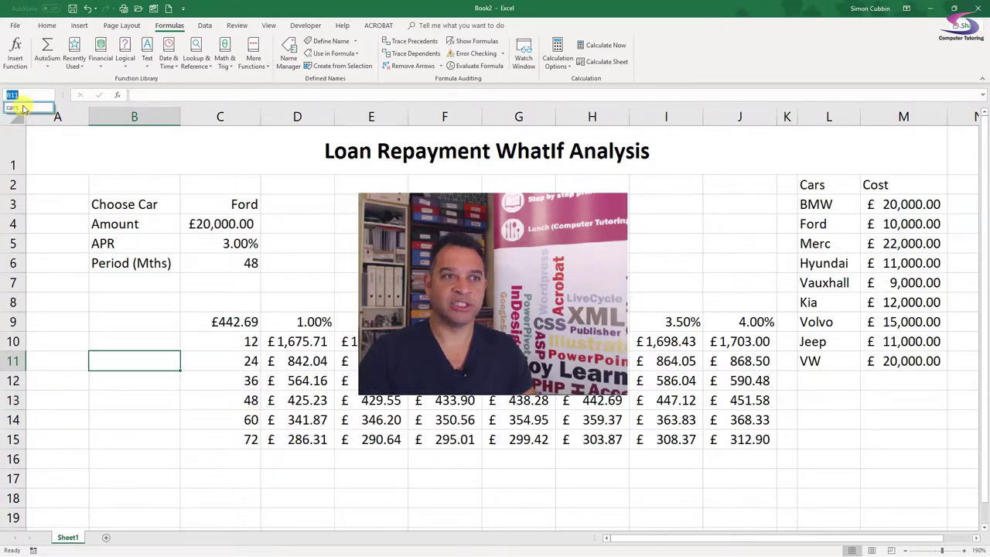
left_click(34, 106)
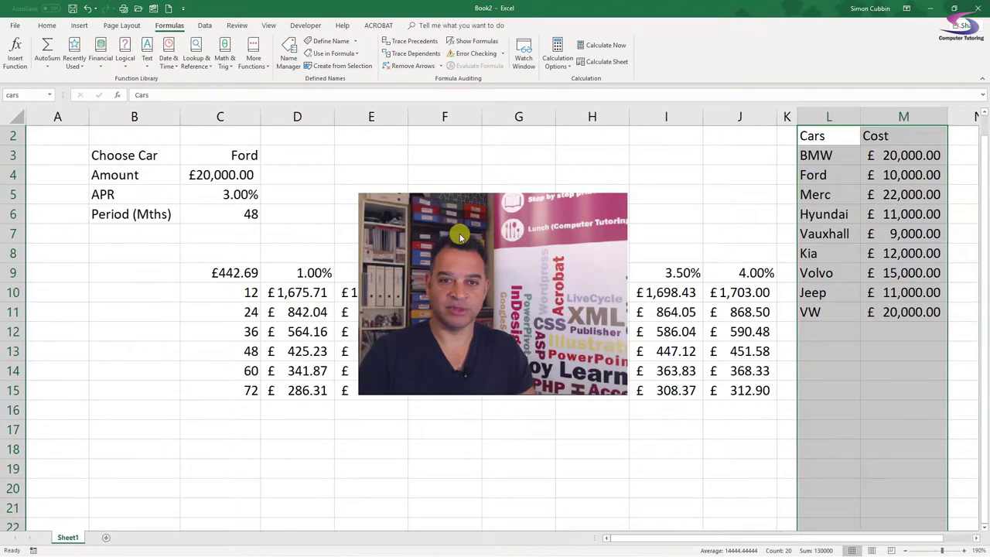
left_click_drag(459, 236, 488, 345)
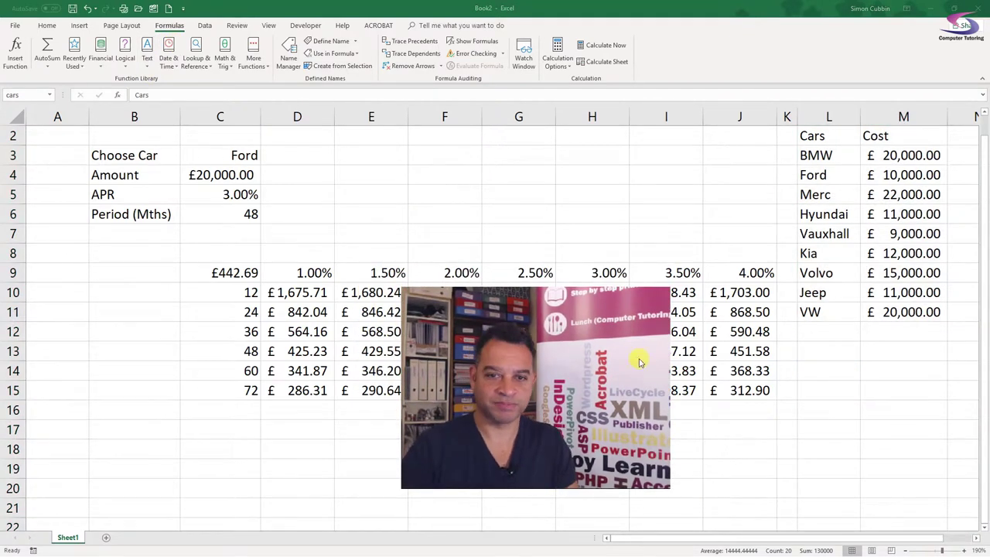
left_click_drag(541, 376, 822, 410)
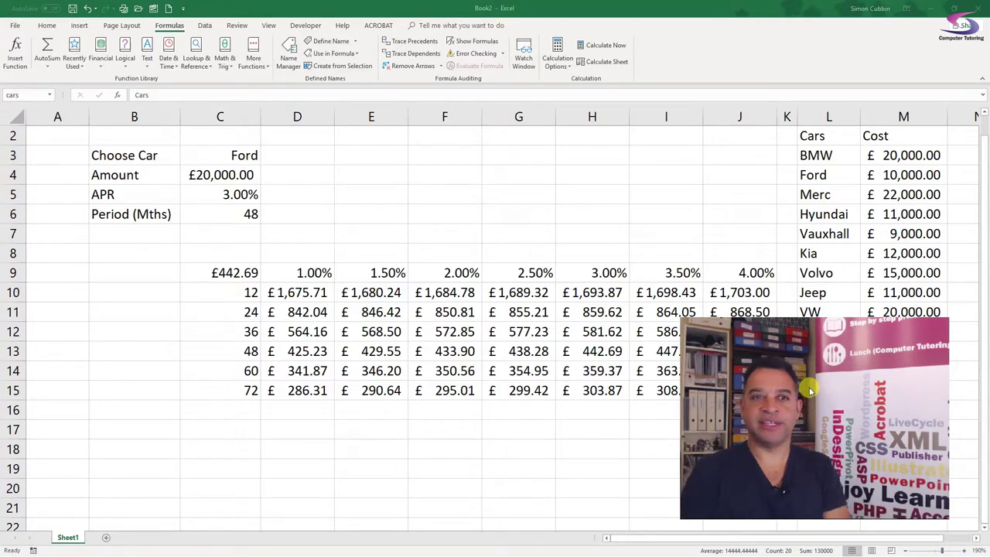
Enter =VLOOKUP(C3,cars,2,FALSE) in C4 so the loan amount is looked up from the chosen car
left_click(235, 156)
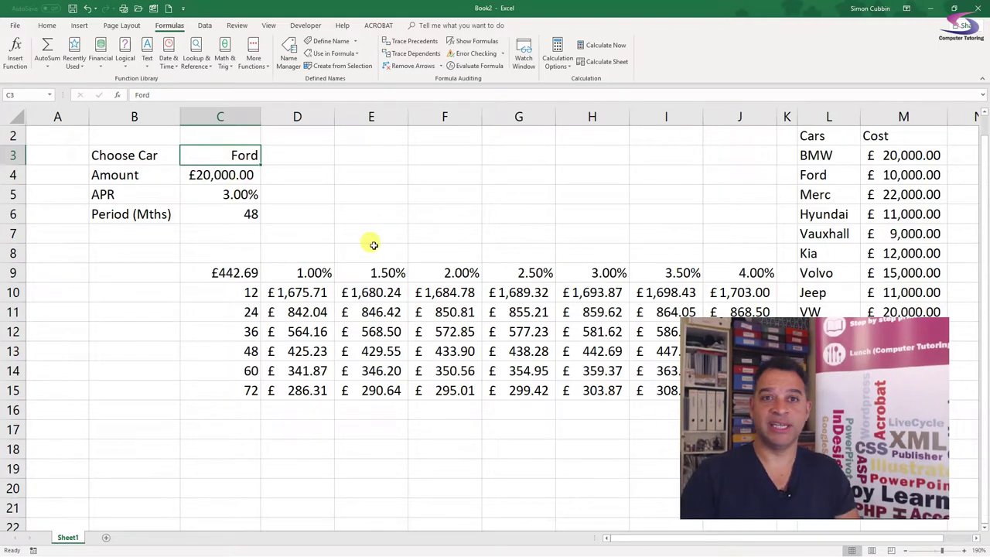
left_click(238, 175)
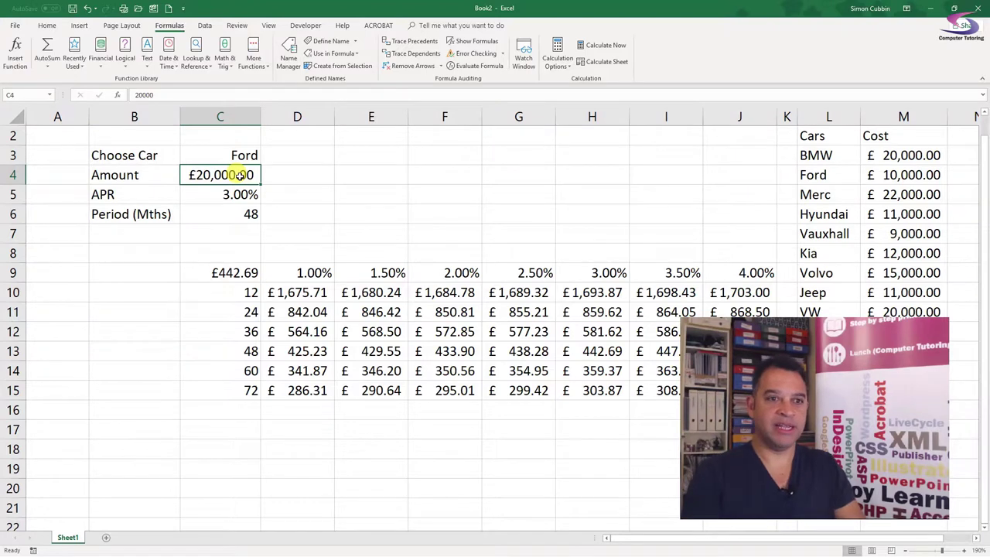
type("=VLOOKUP(")
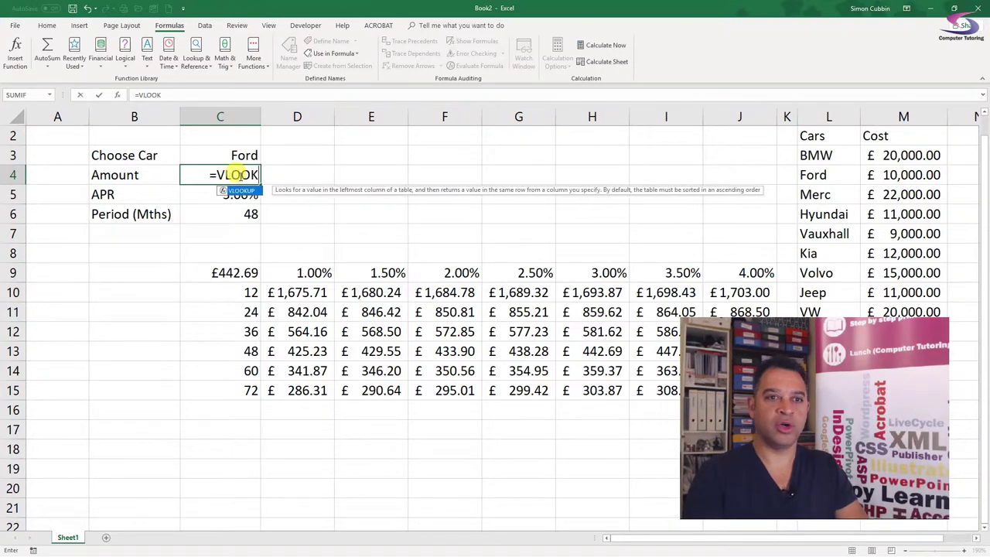
left_click(232, 155)
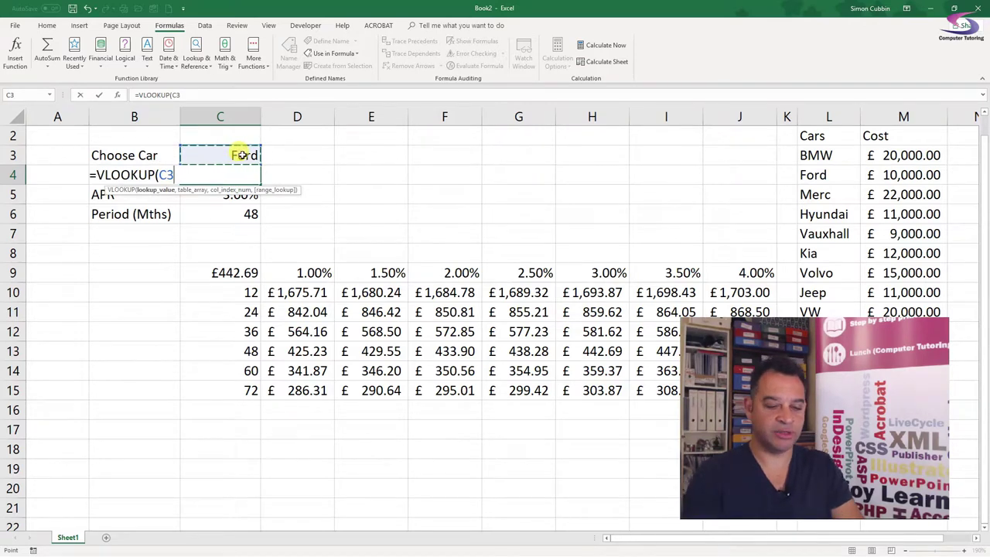
type(",cars")
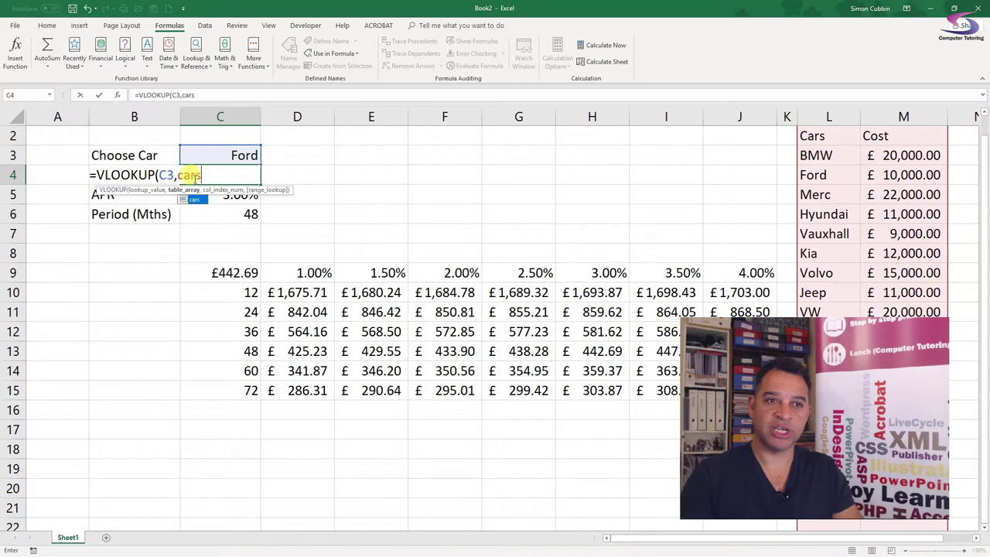
key("BackSpace")
key("BackSpace")
key("BackSpace")
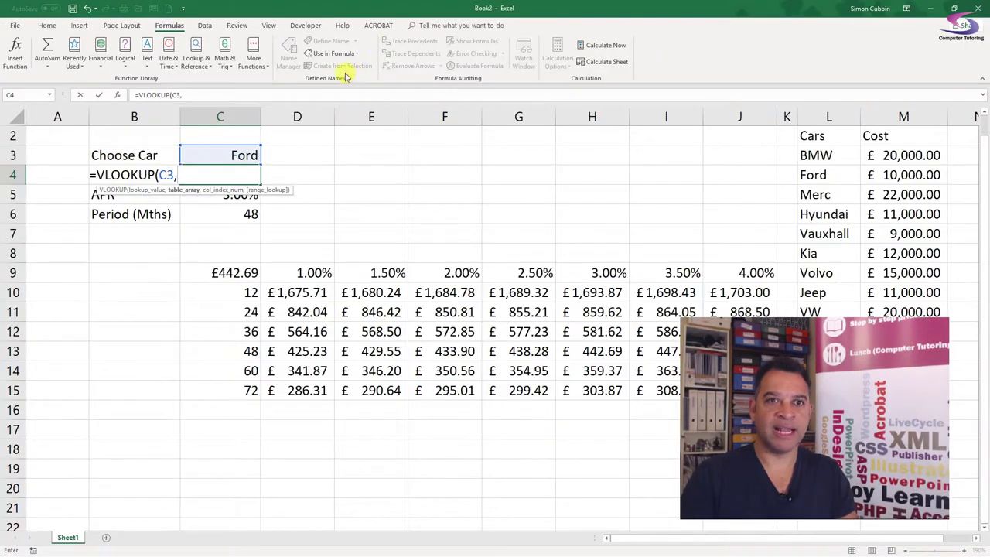
left_click(343, 53)
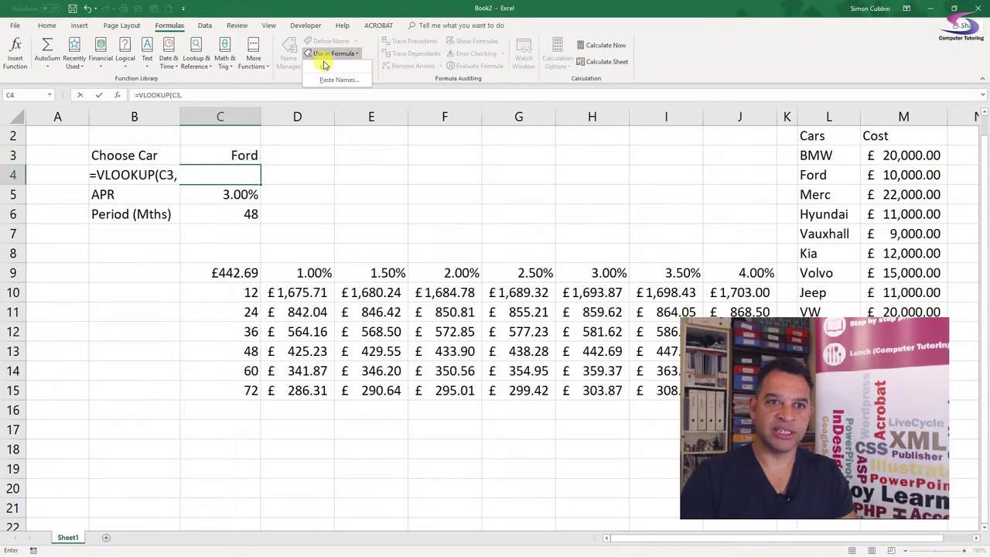
left_click(327, 67)
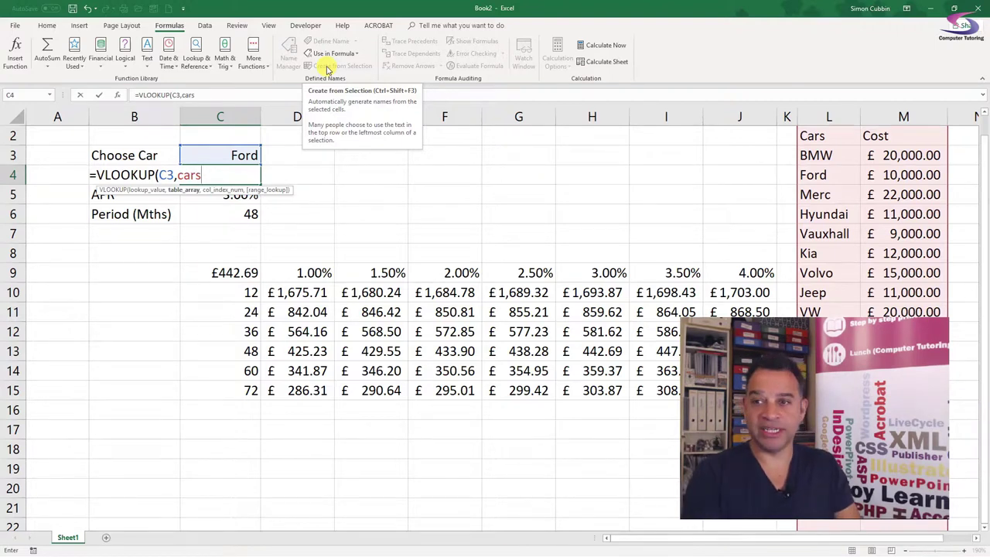
type(",")
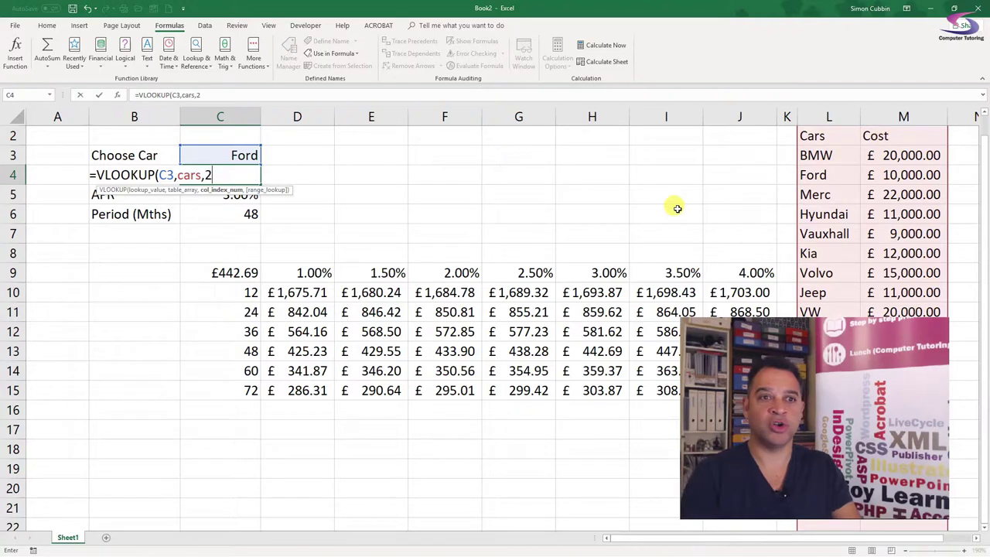
type("2,")
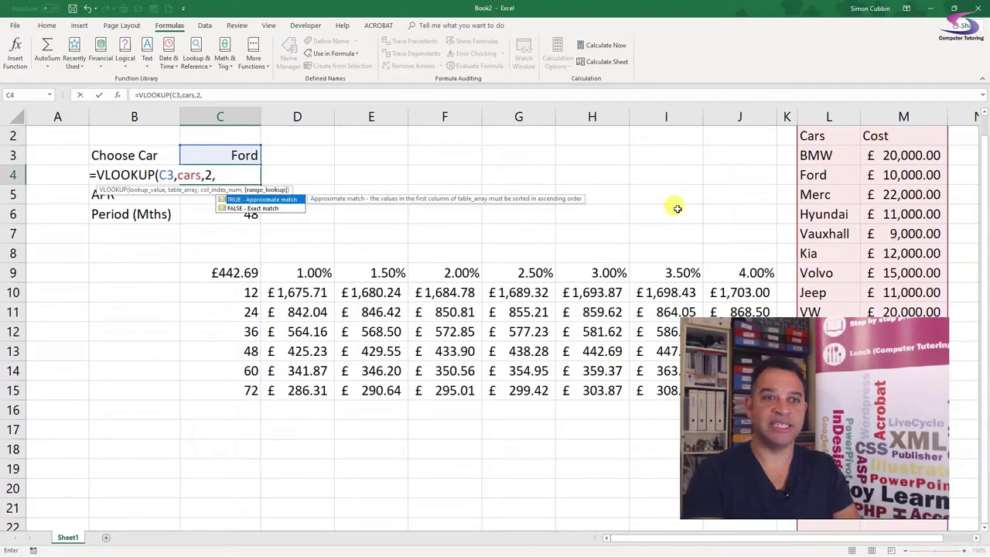
type("false)")
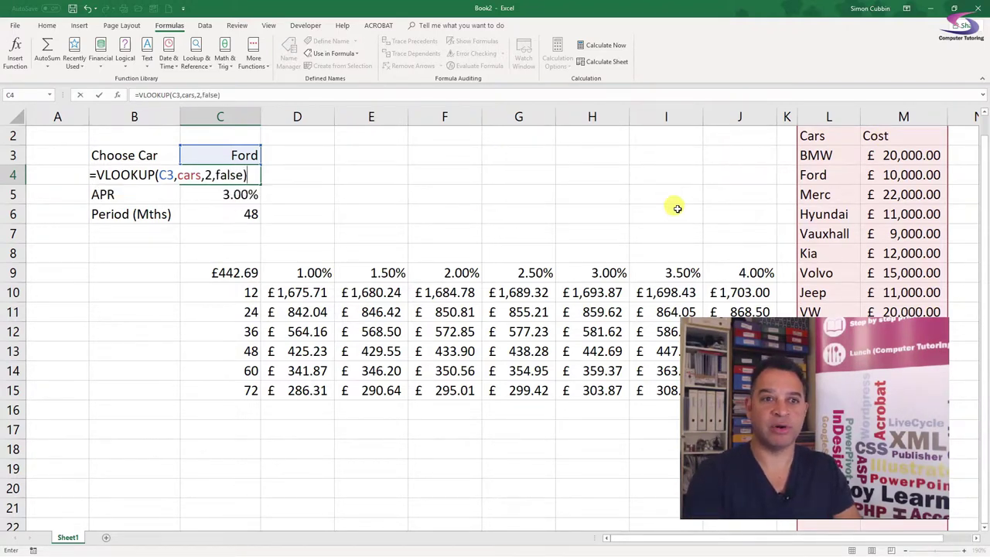
key("Return")
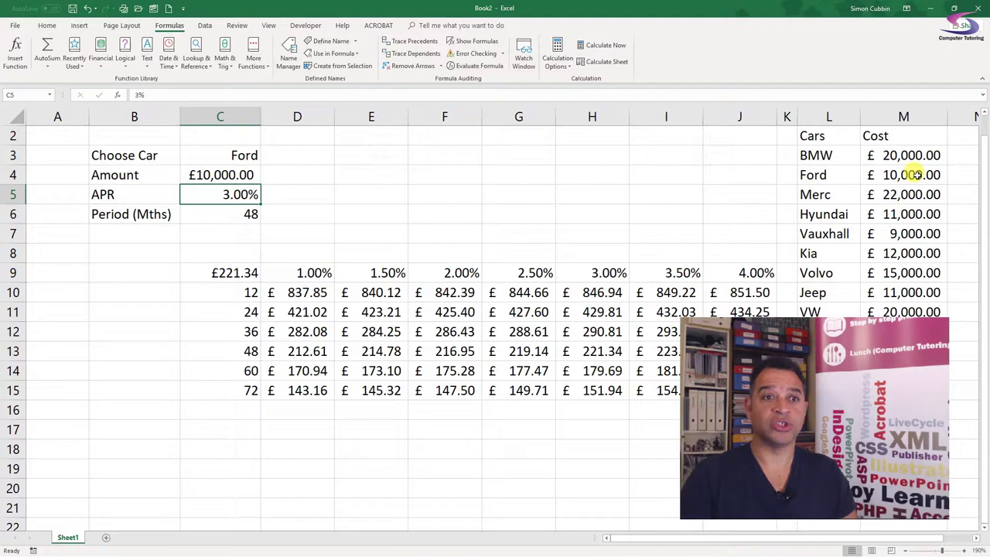
Set the chosen car in C3 to BMW to test the lookup
left_click(243, 156)
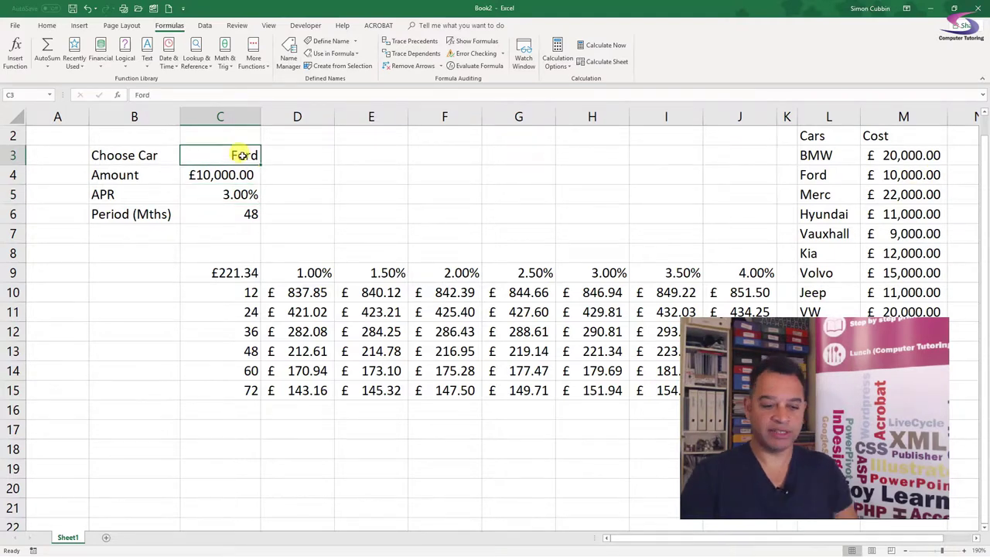
type("BMW")
key("Return")
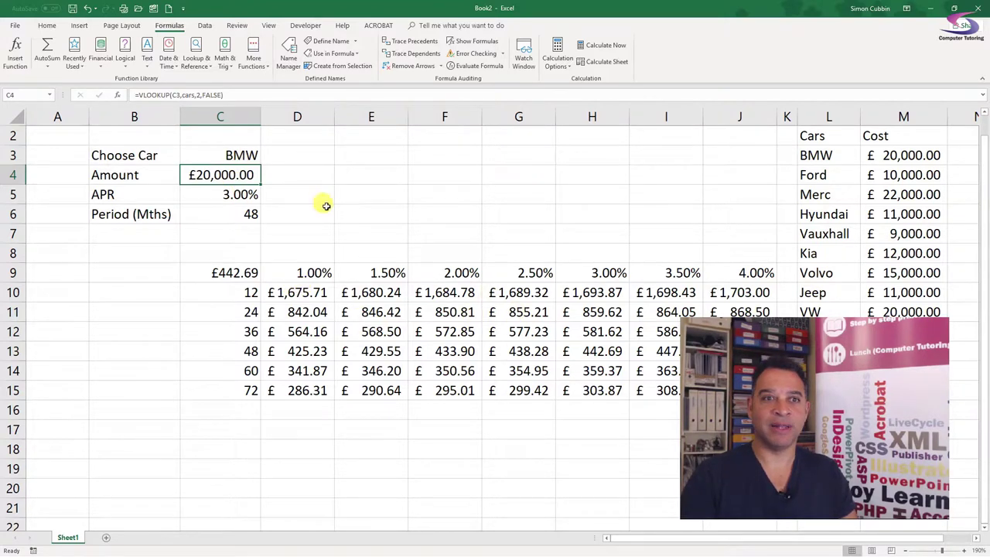
Set the chosen car in C3 to Merc
left_click(232, 155)
type("Merc")
key("Return")
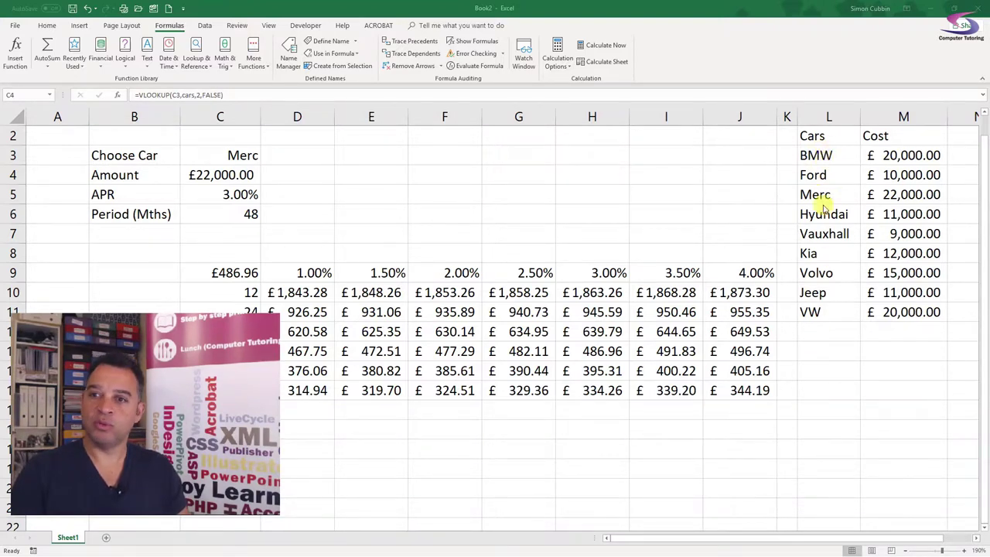
Add list data validation to C3, using L2:L18 with the car names and spare rows below as its source
left_click(222, 152)
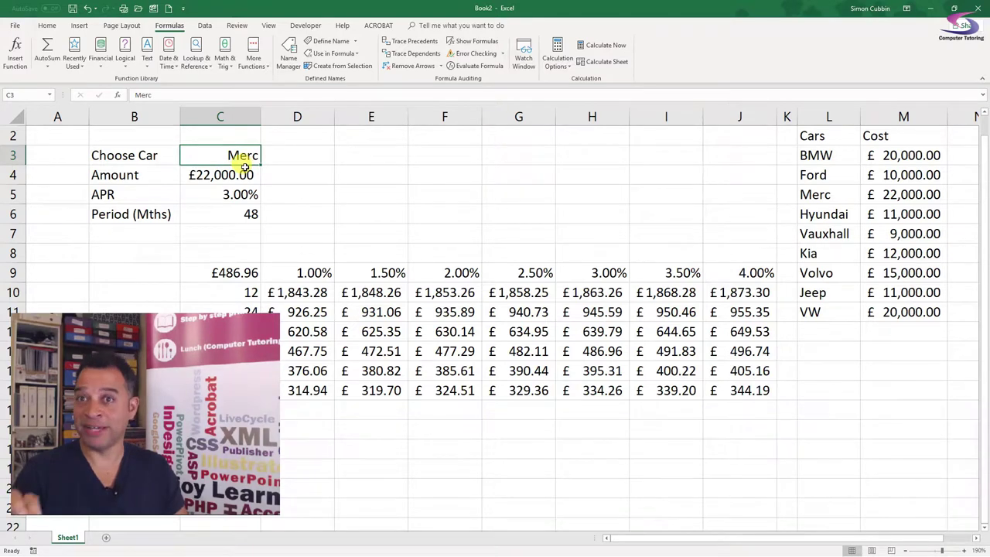
left_click(205, 25)
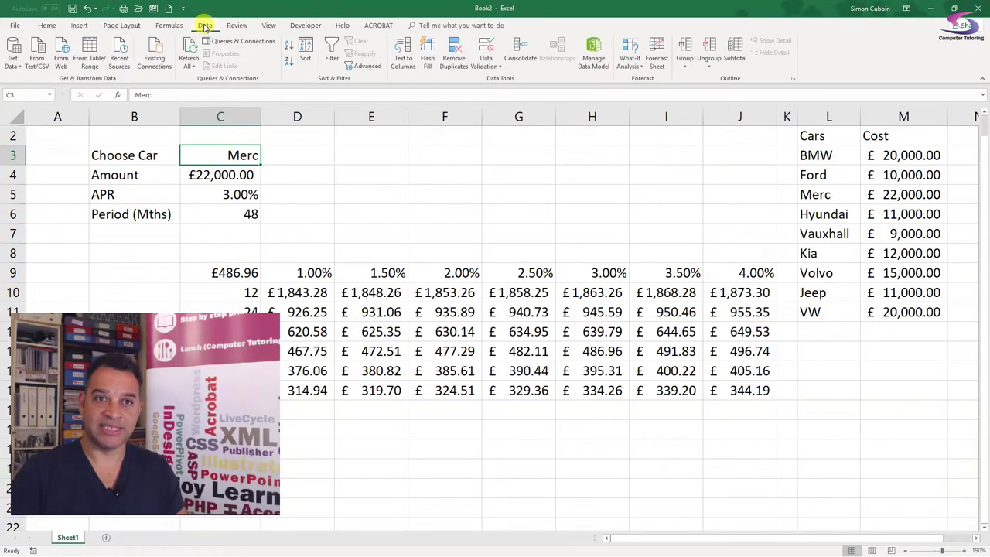
left_click(485, 66)
left_click(505, 81)
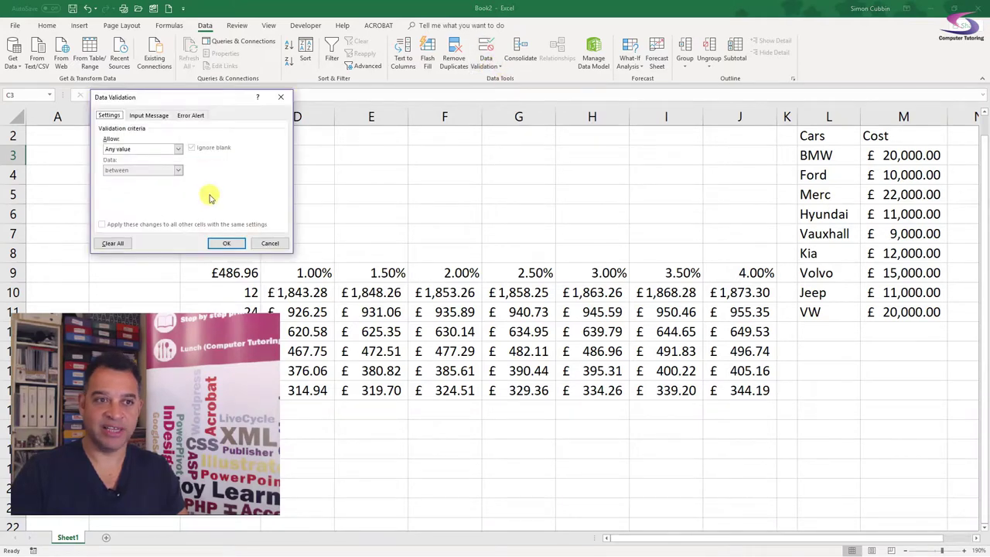
left_click(178, 148)
left_click(135, 177)
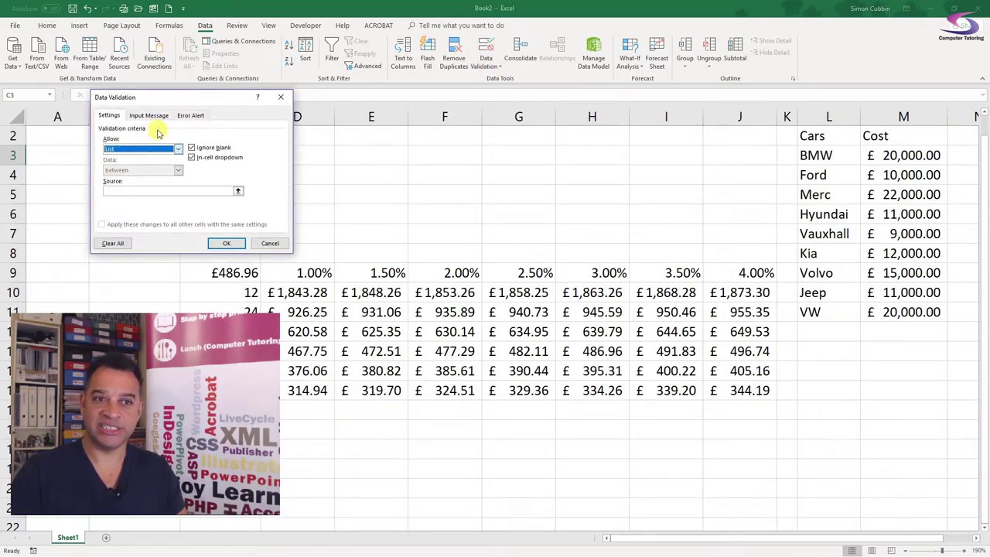
left_click(116, 190)
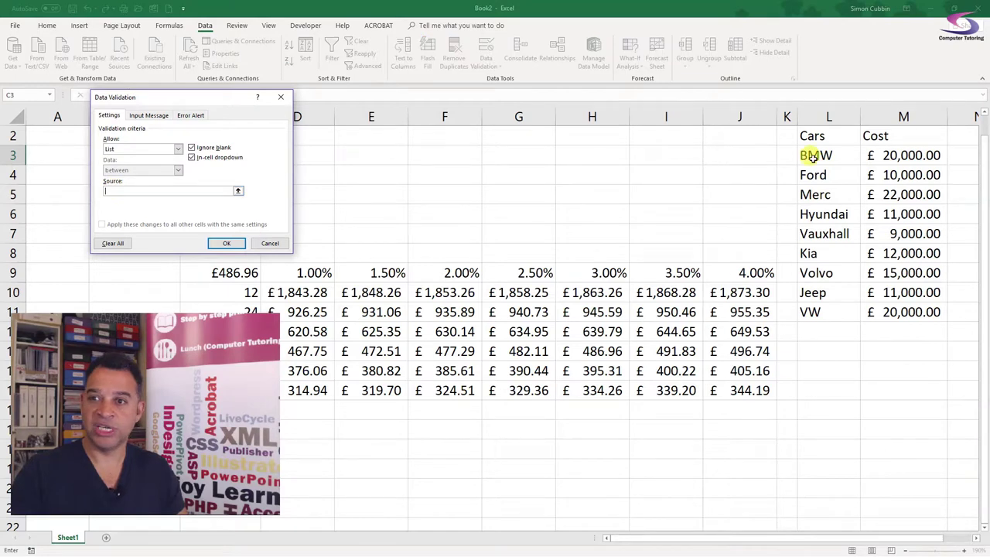
left_click_drag(812, 155, 822, 430)
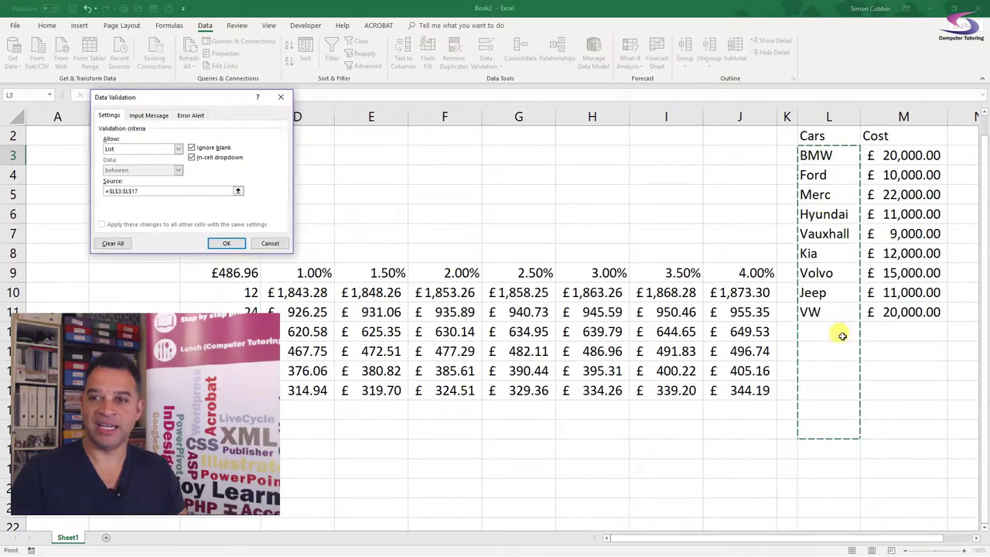
left_click(828, 116)
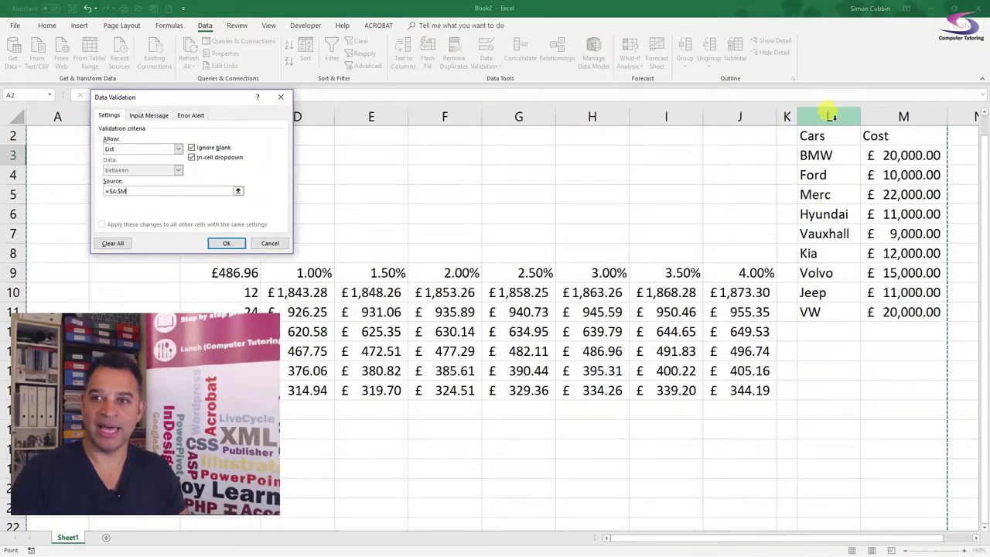
left_click_drag(825, 137, 831, 449)
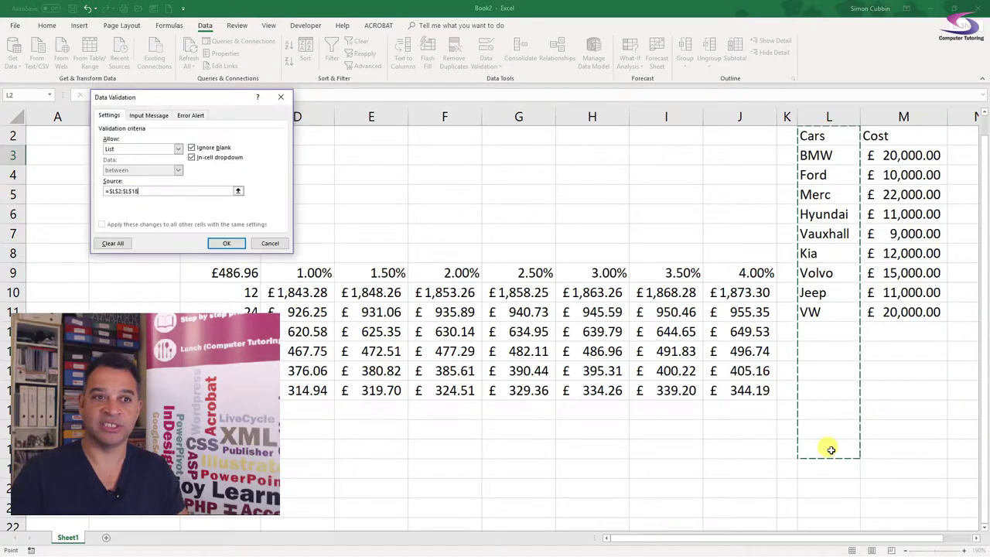
left_click(228, 245)
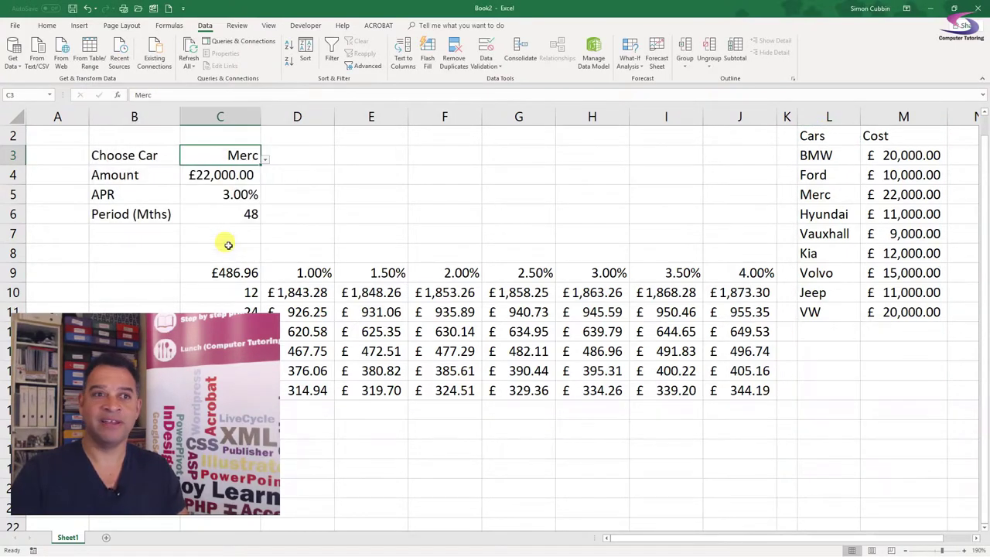
Check the choices in C3's drop-down list, and reset the cell's data validation to allow any value
left_click(265, 163)
left_click_drag(254, 217, 258, 255)
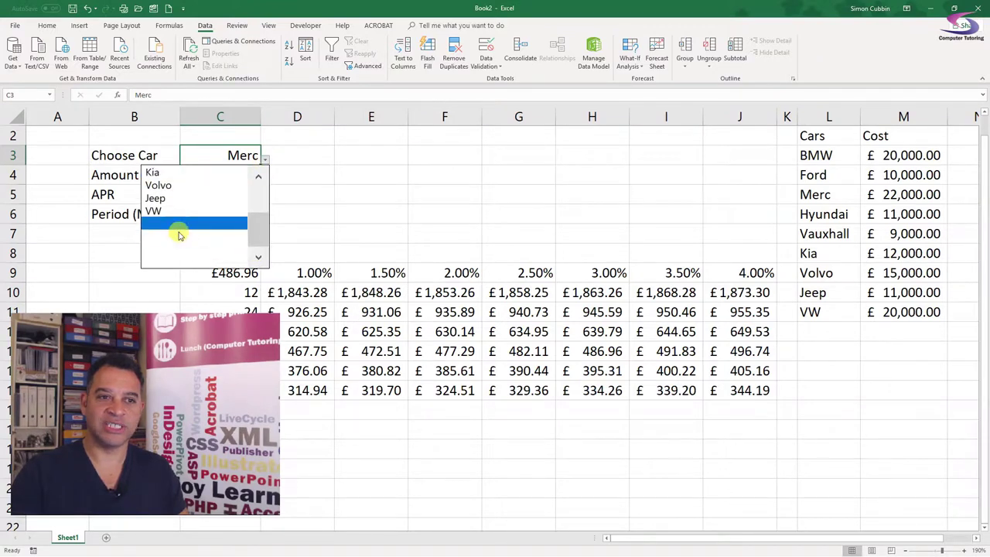
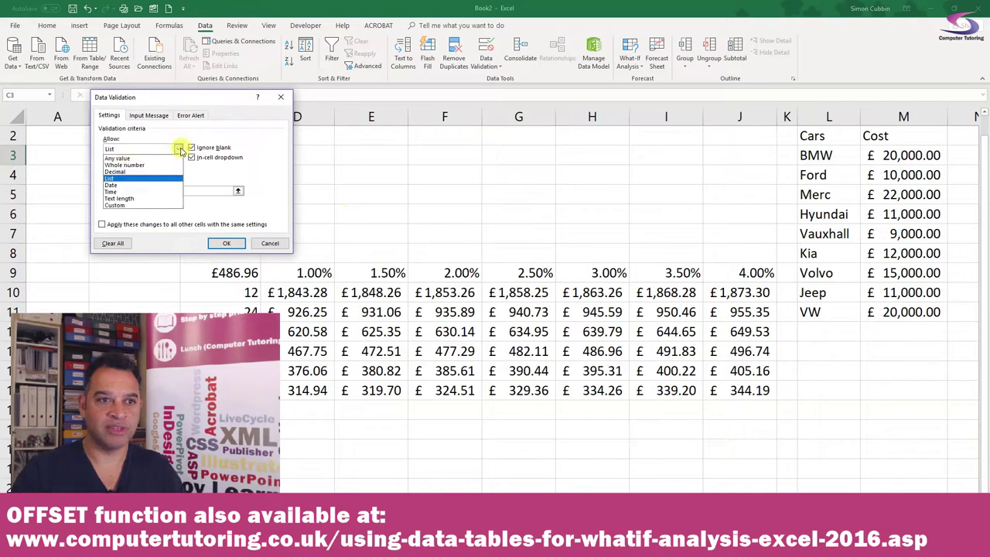
left_click(122, 155)
left_click(219, 244)
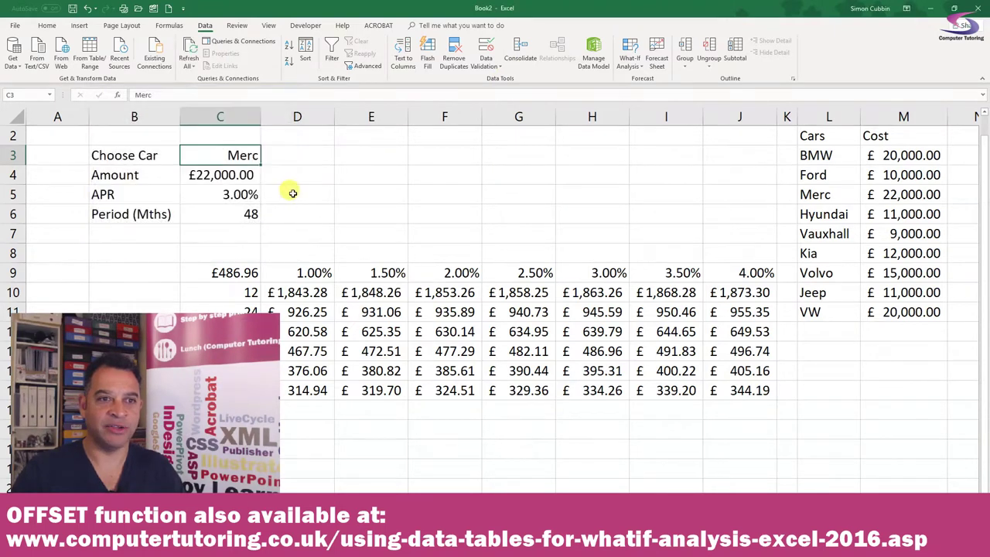
left_click(289, 193)
left_click(228, 155)
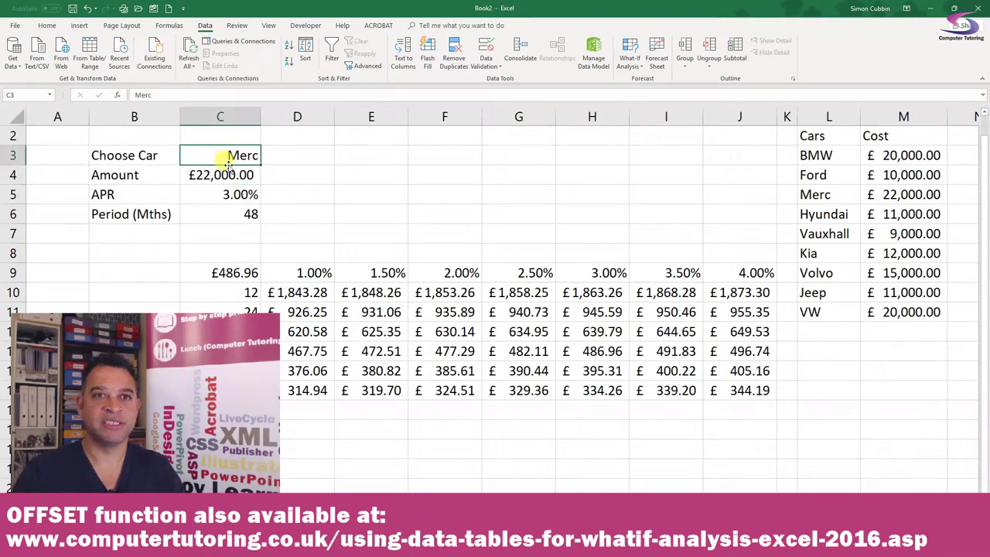
Start a new defined name called carlis with workbook scope
left_click(170, 25)
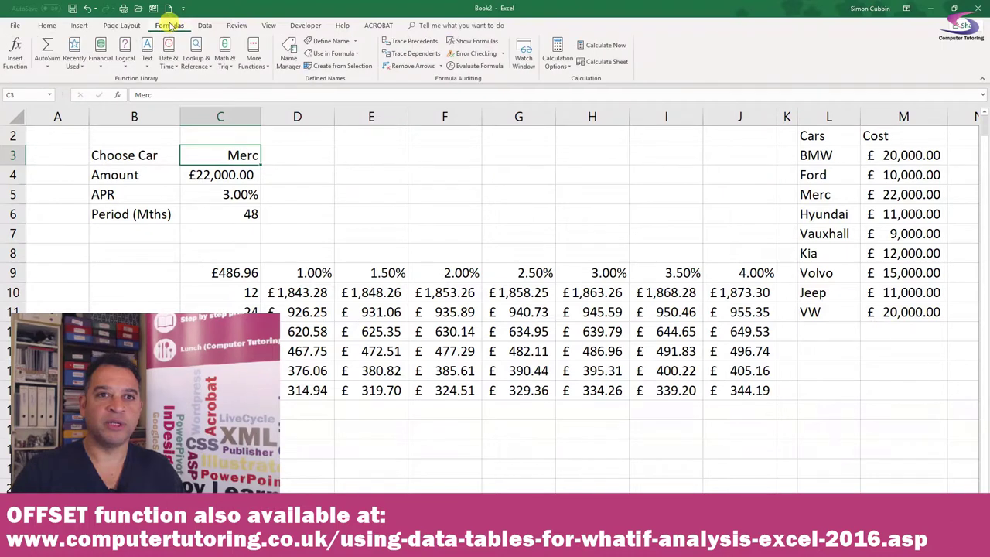
left_click(286, 52)
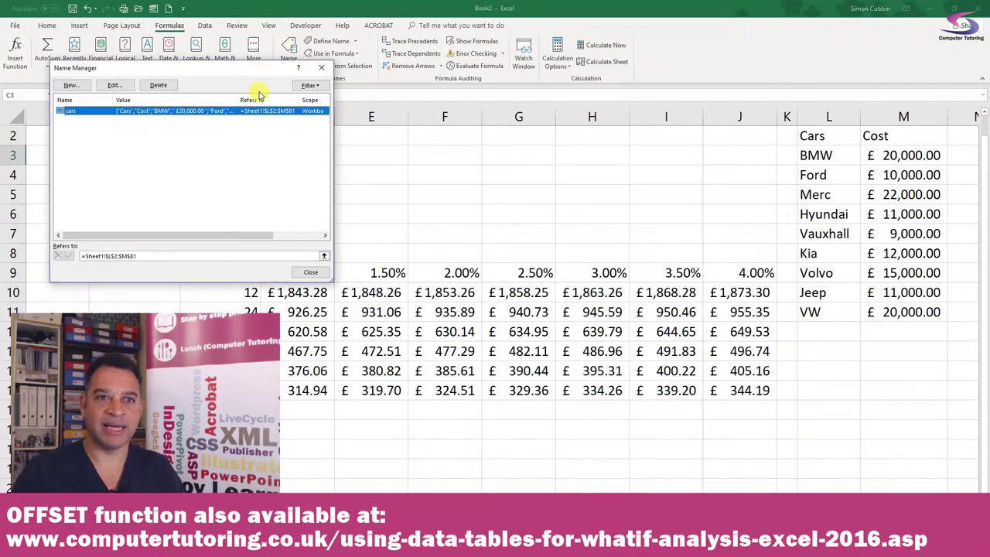
left_click_drag(221, 72, 502, 92)
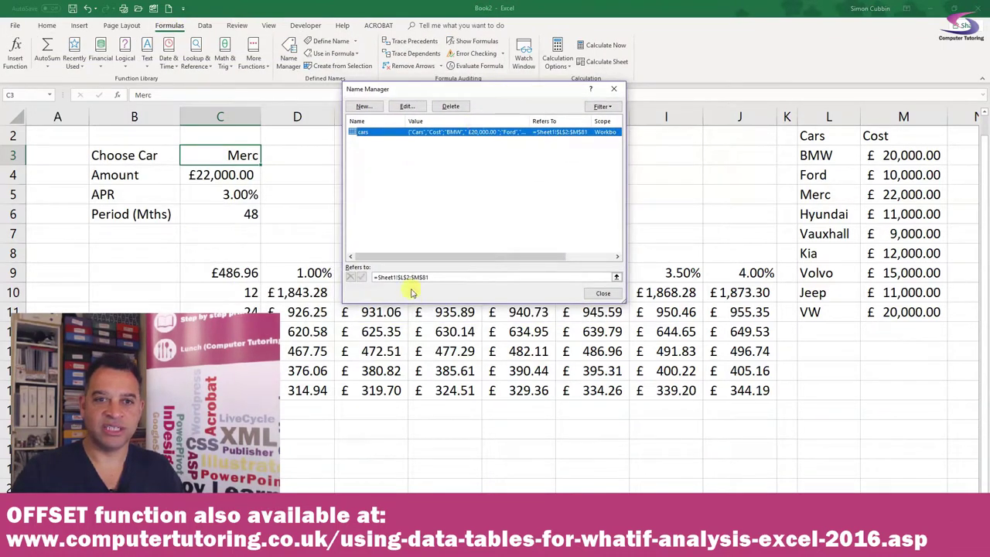
left_click(363, 106)
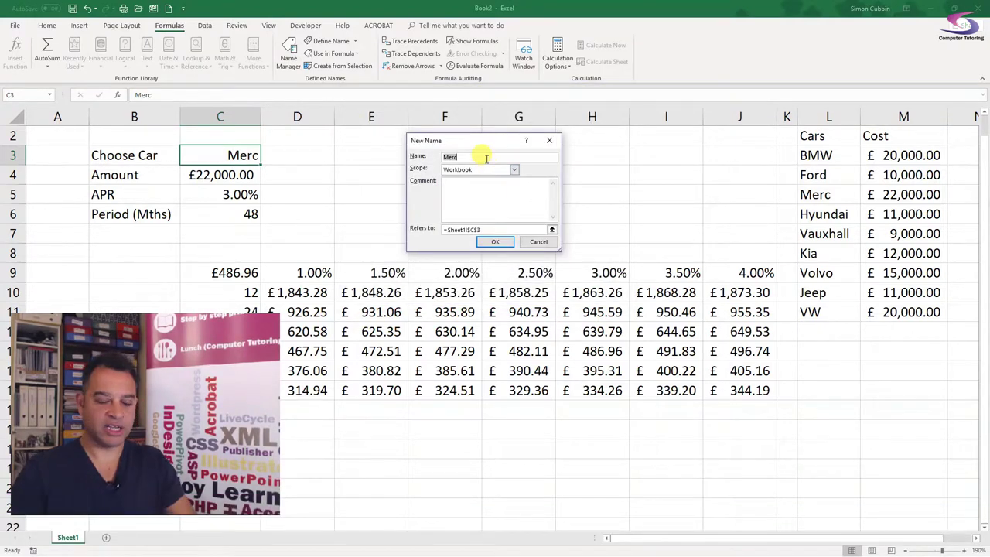
type("carlis")
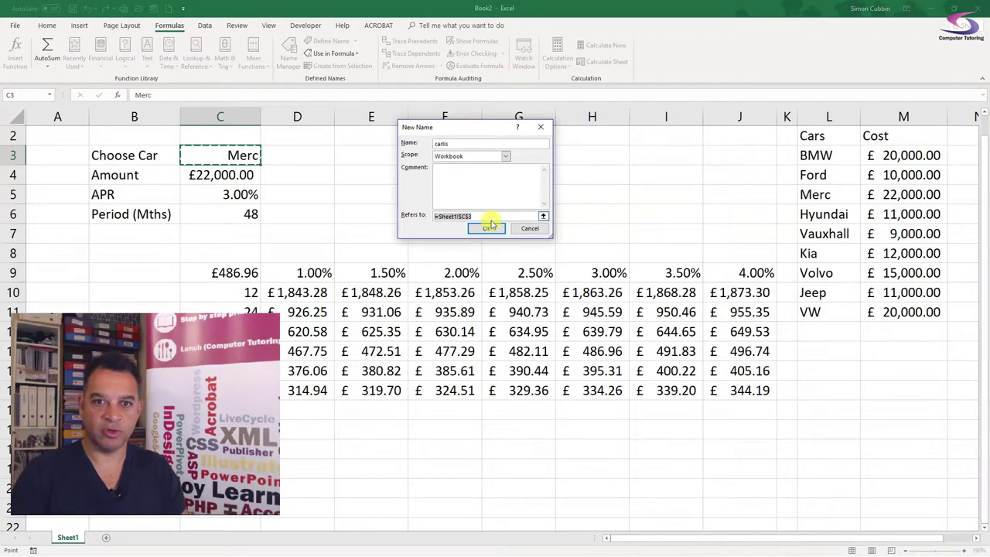
Make the name carlis refer to =OFFSET(Sheet1!$L$3,0,0,COUNTA(Sheet1!$L:$L)-1,1) and save it
left_click(440, 217)
left_click_drag(440, 216, 372, 201)
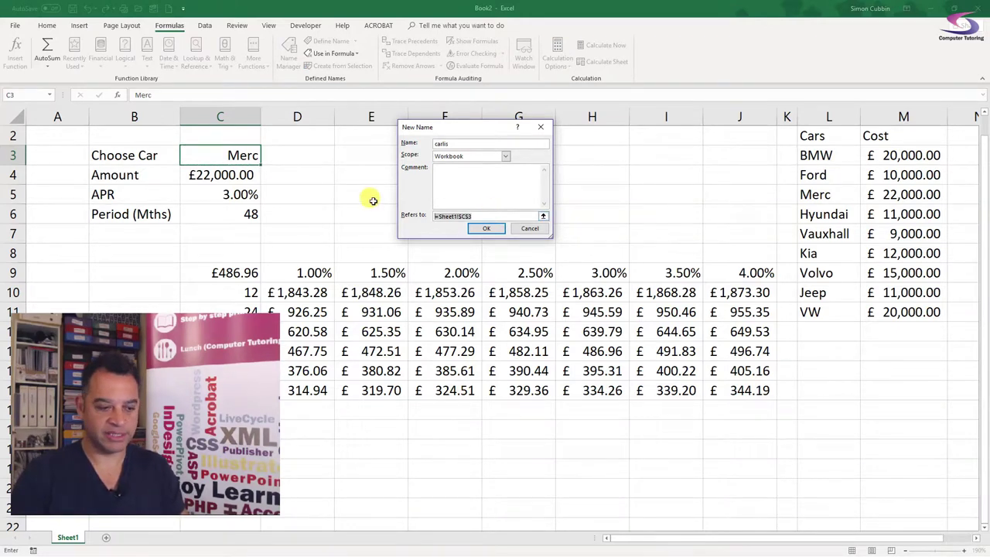
type("=OFF")
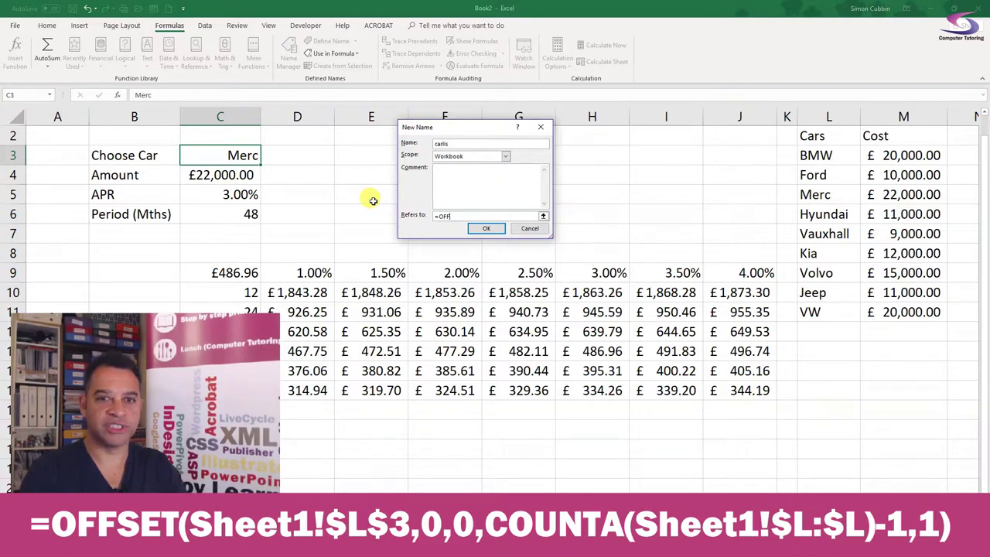
type("SET(Sheet1!$L$3,0,0,COUNTA(S")
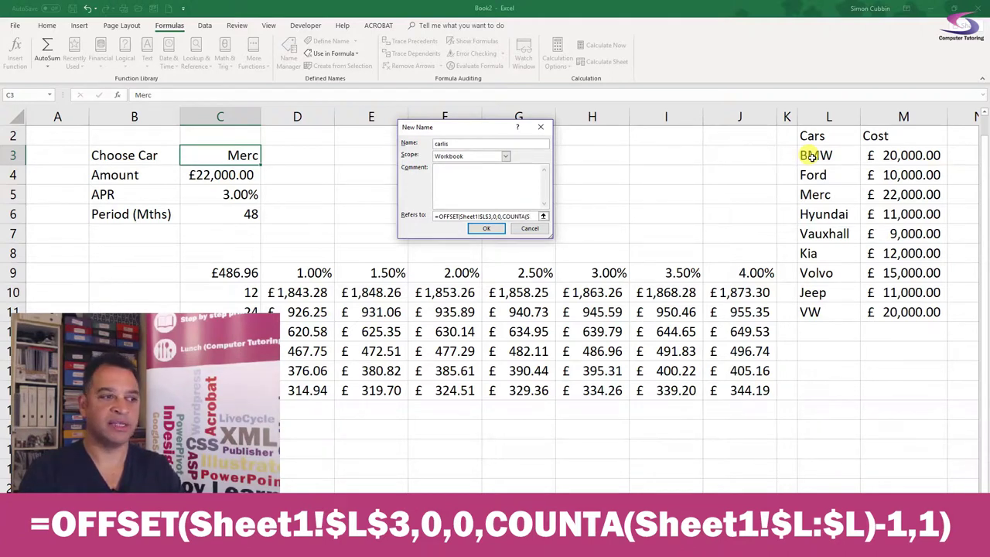
type("heet1!$L")
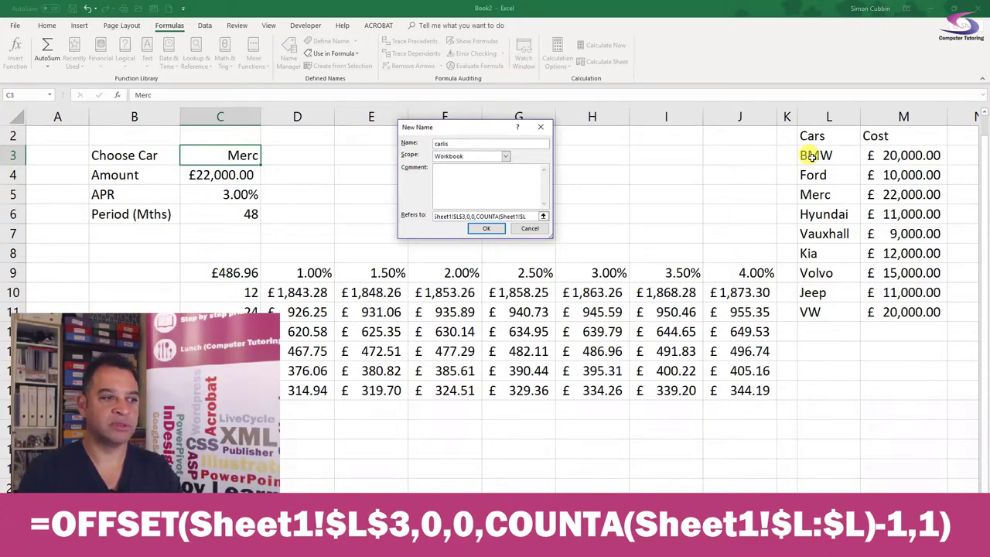
type(":$L)")
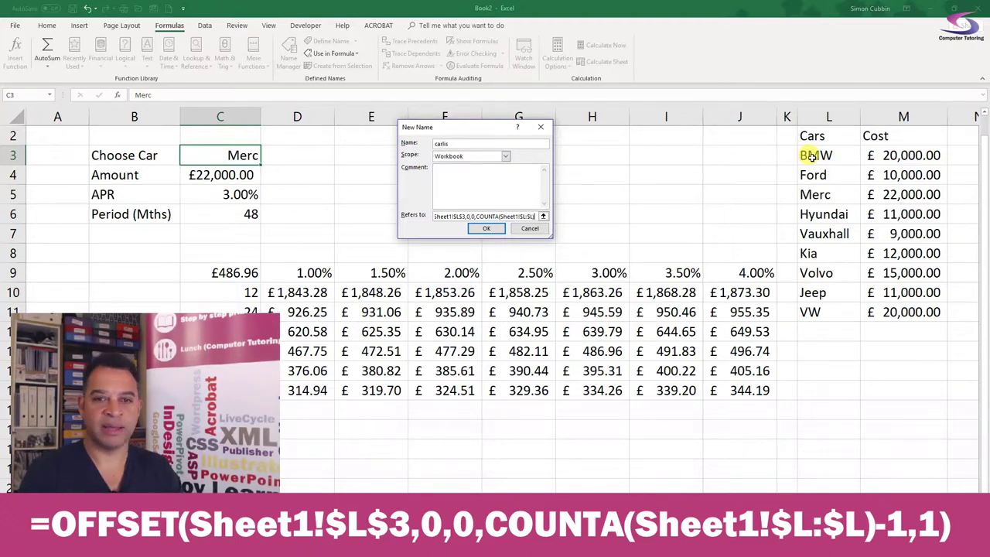
type("-1,1)")
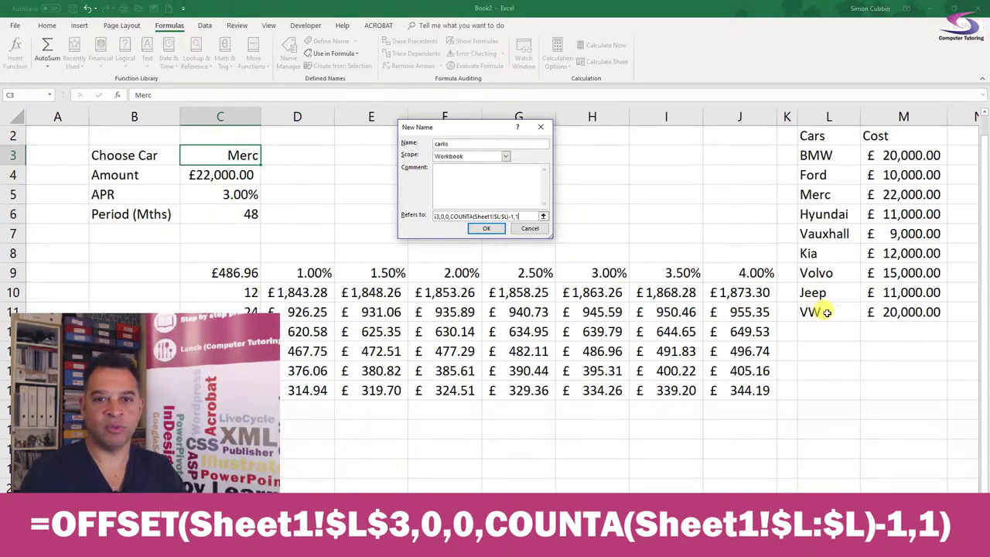
left_click(486, 228)
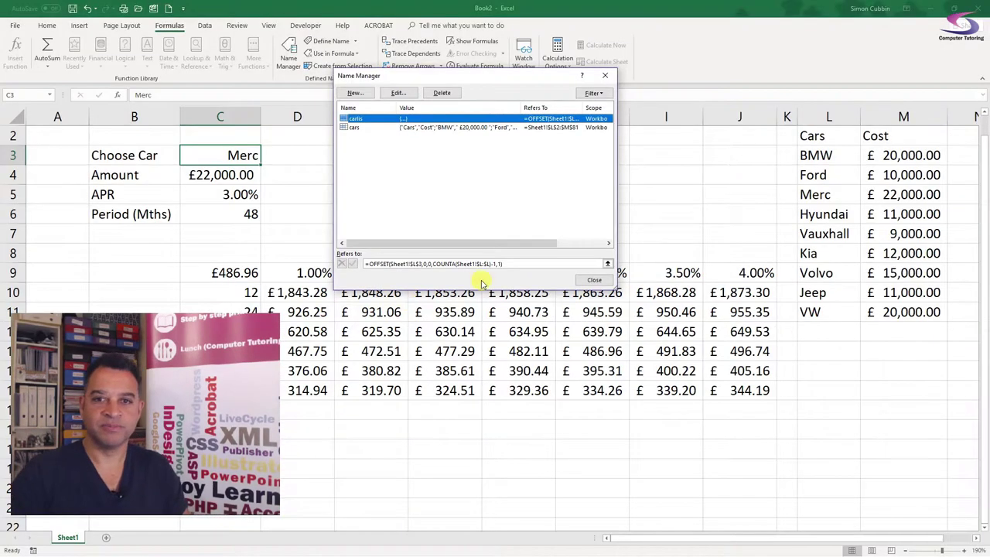
left_click(586, 281)
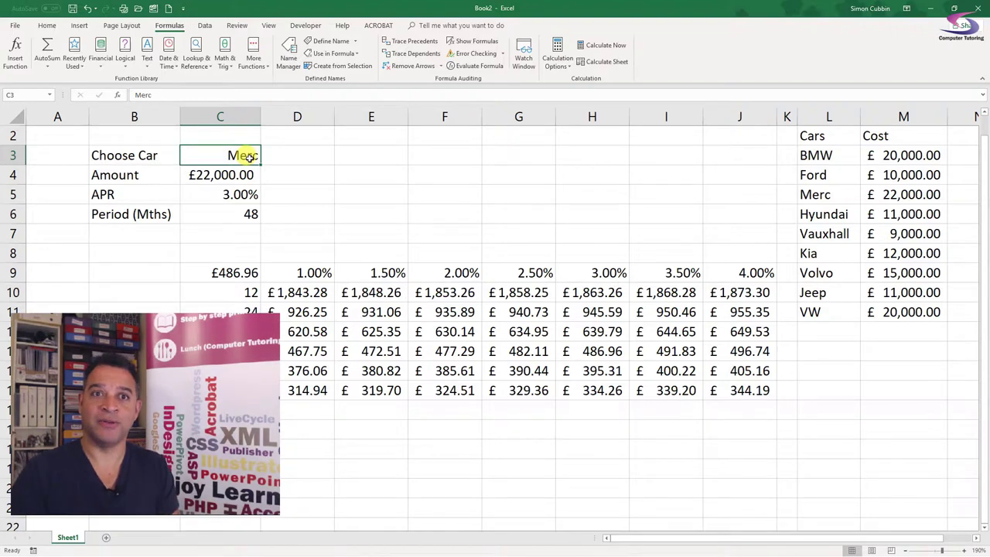
Add list data validation to the chosen-car cell C3, using the defined name =carlis as its source
left_click(205, 24)
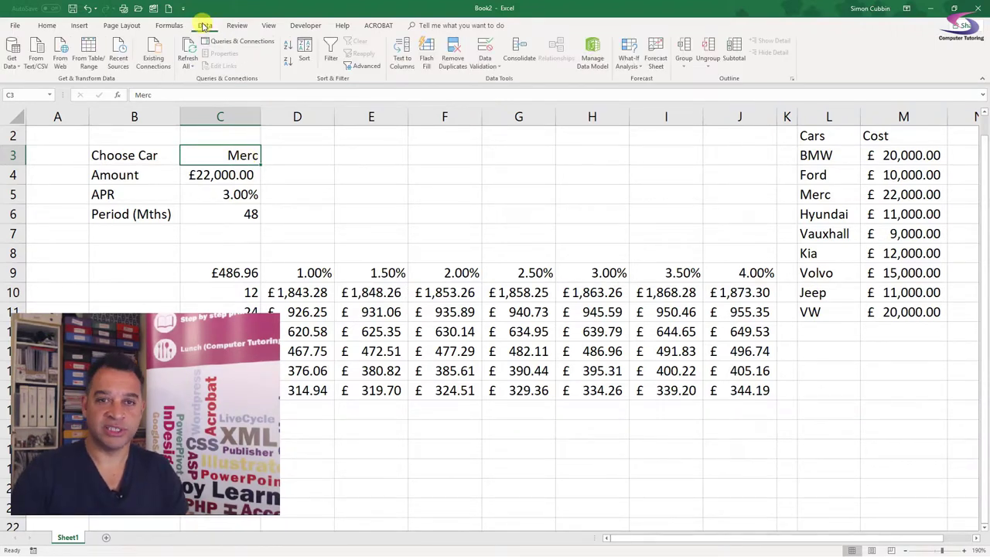
left_click(485, 64)
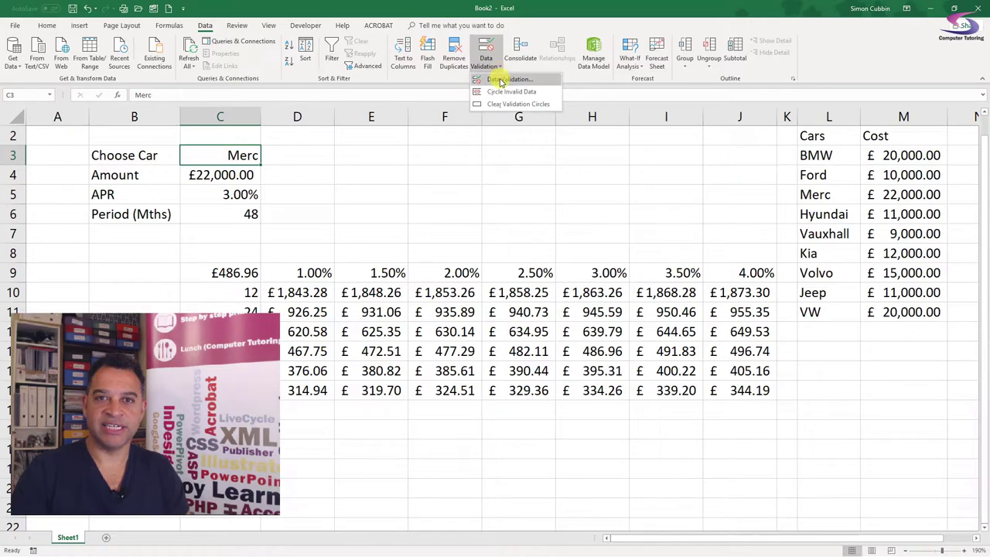
left_click(500, 80)
left_click(461, 156)
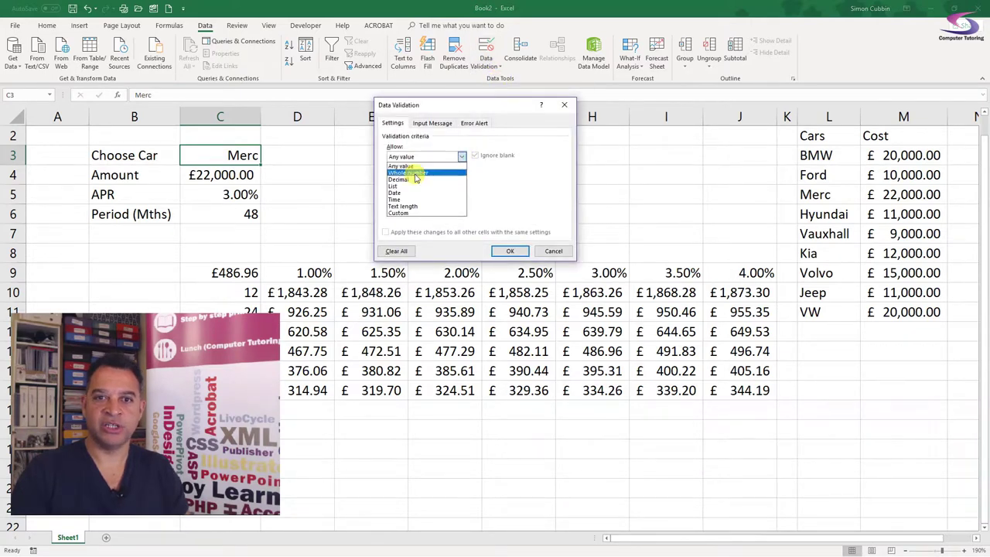
left_click(404, 186)
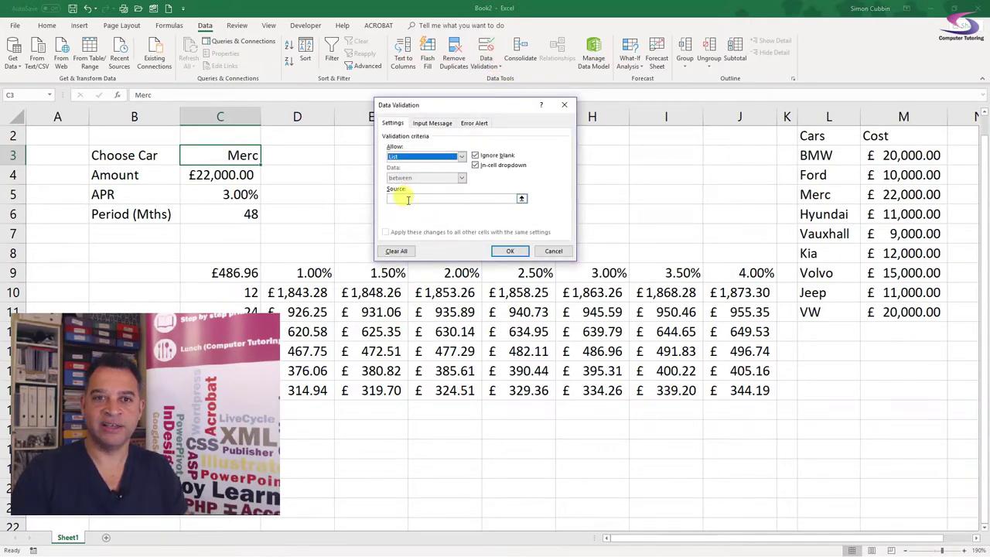
left_click(405, 198)
left_click(167, 25)
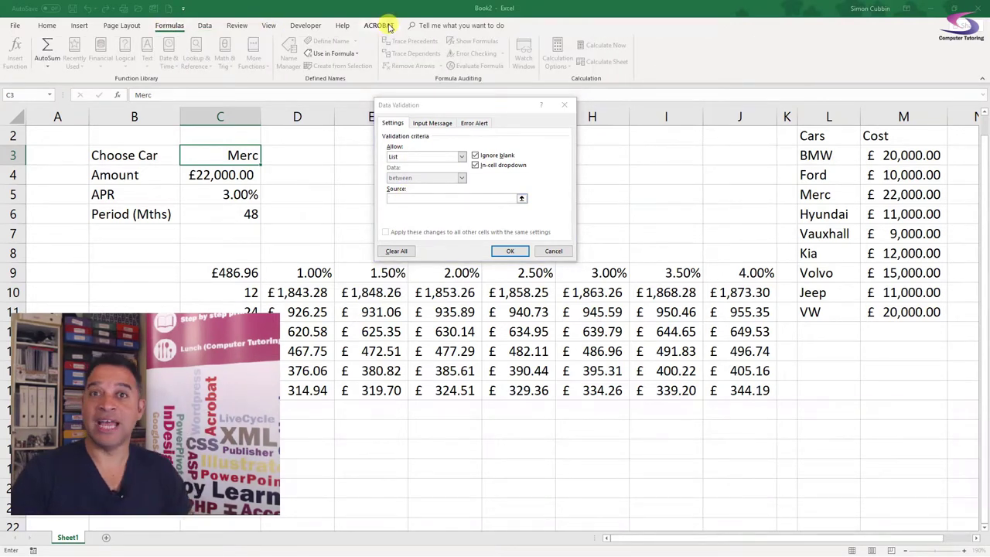
left_click(346, 52)
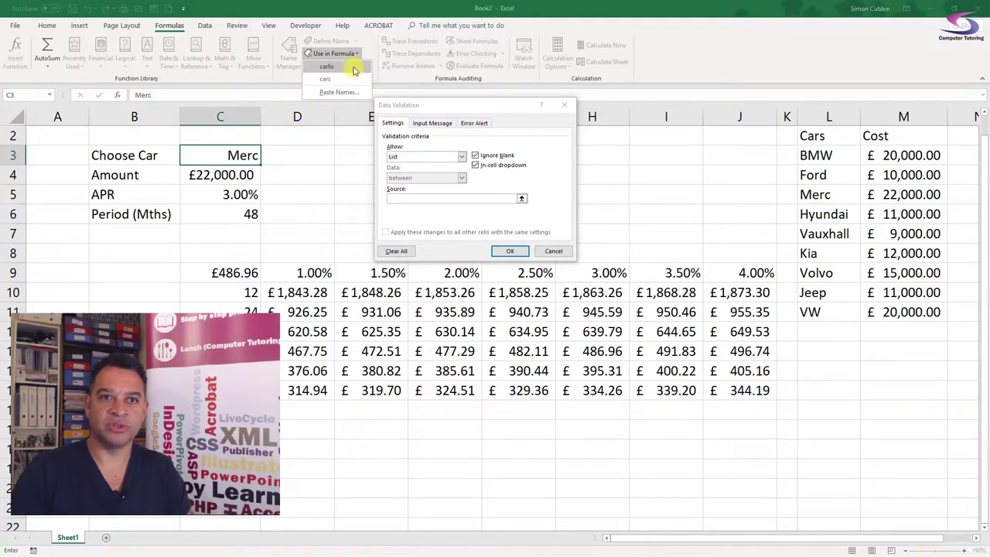
left_click(354, 68)
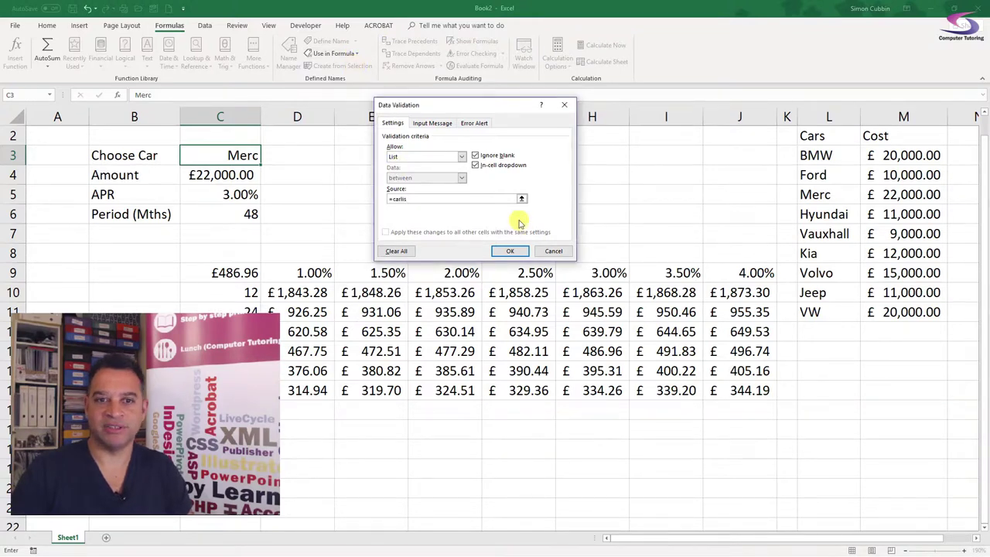
left_click(512, 252)
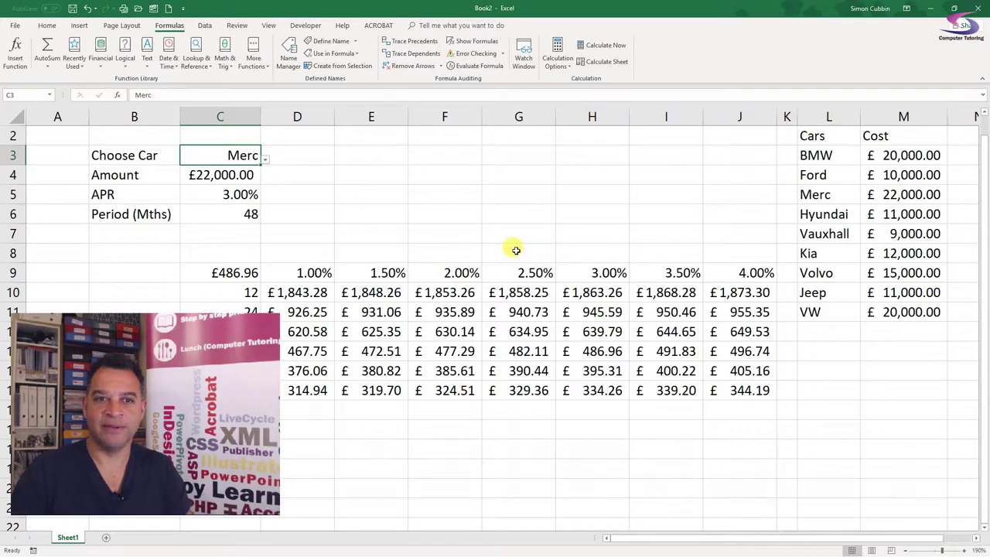
Test C3's drop-down list by choosing VW, and set the car back to Merc
left_click(266, 159)
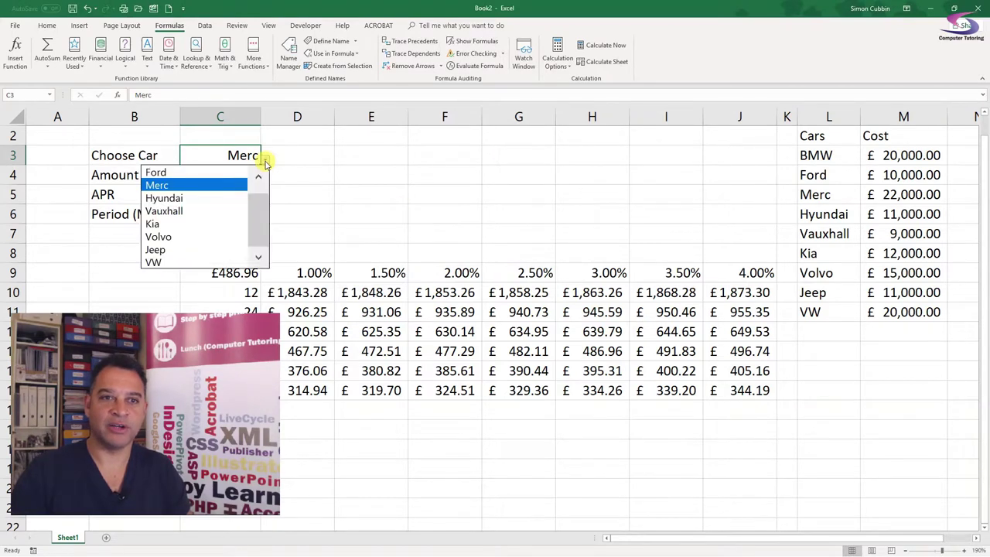
left_click(184, 263)
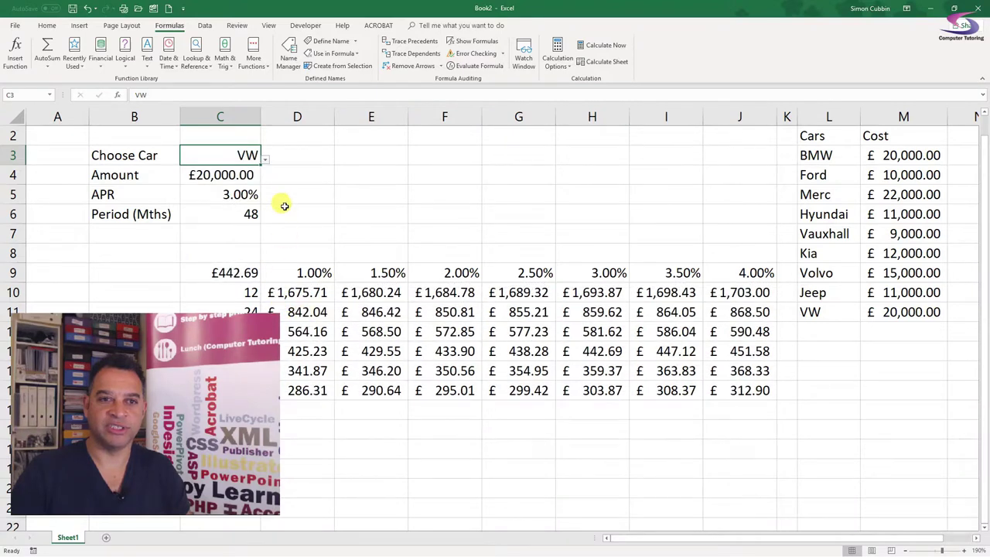
left_click(265, 159)
left_click(194, 185)
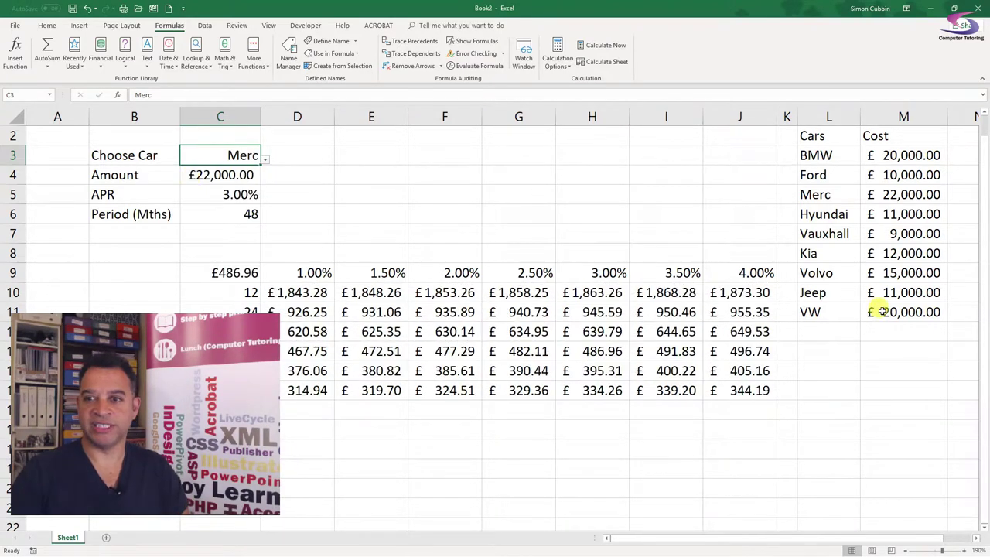
Add a new car below VW in row 12: Jag with a cost of 30000
left_click(816, 333)
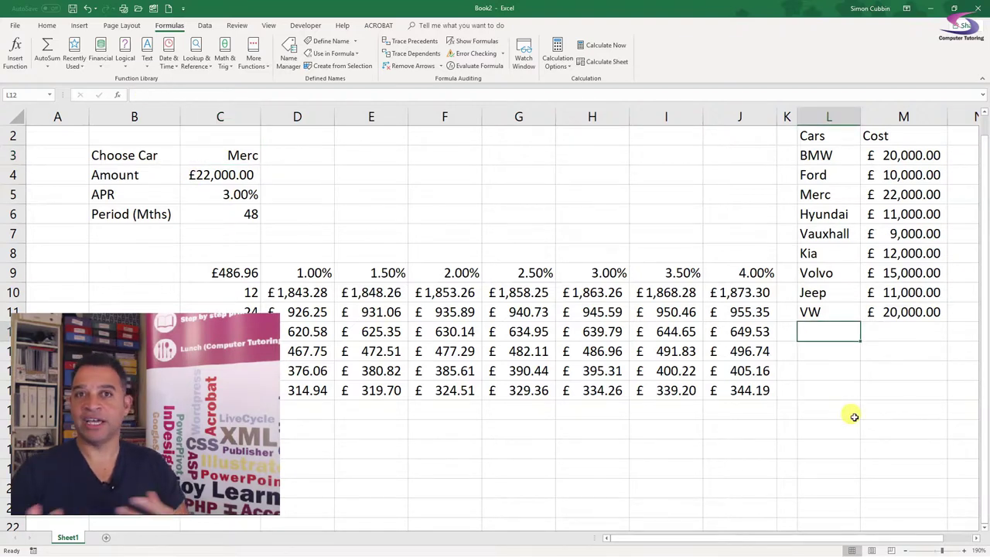
type("Jag")
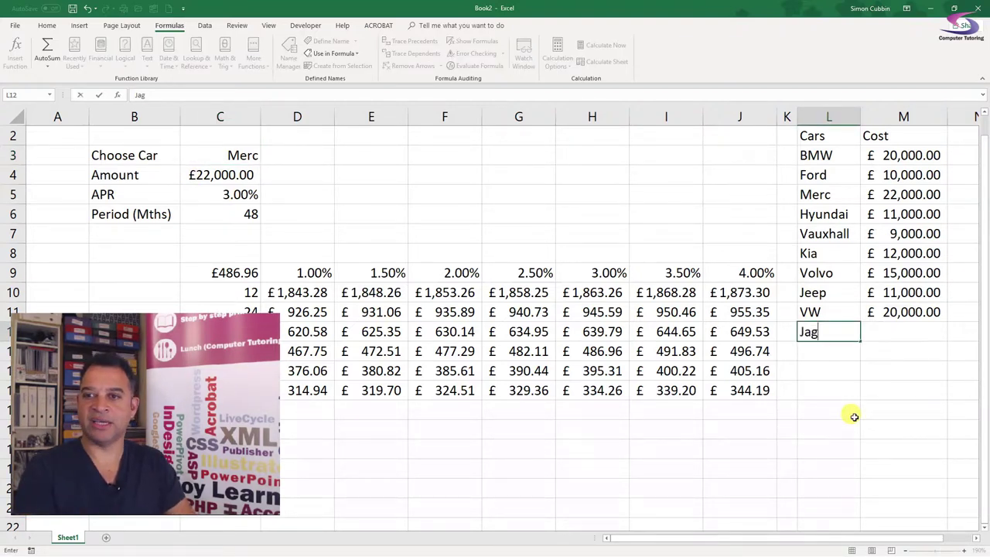
key("Tab")
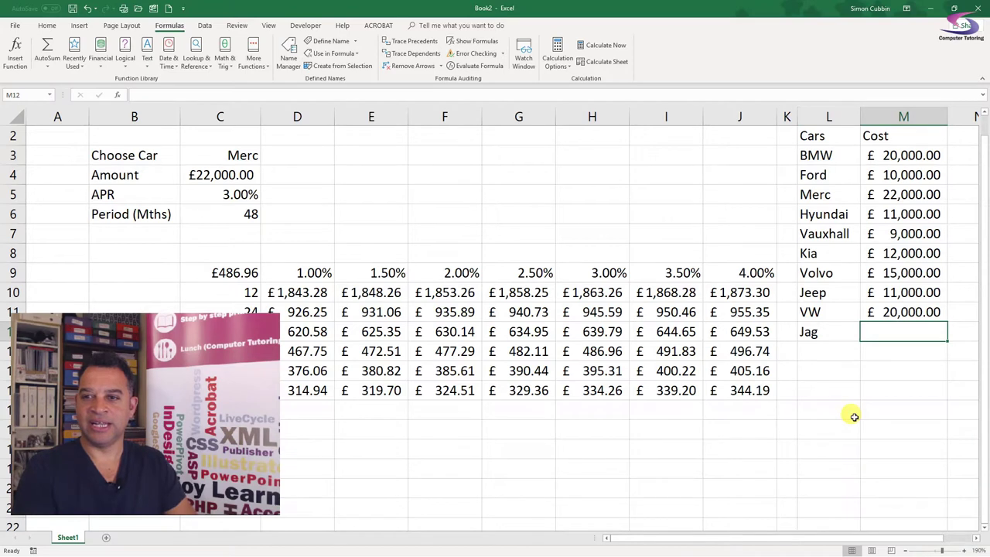
type("30000")
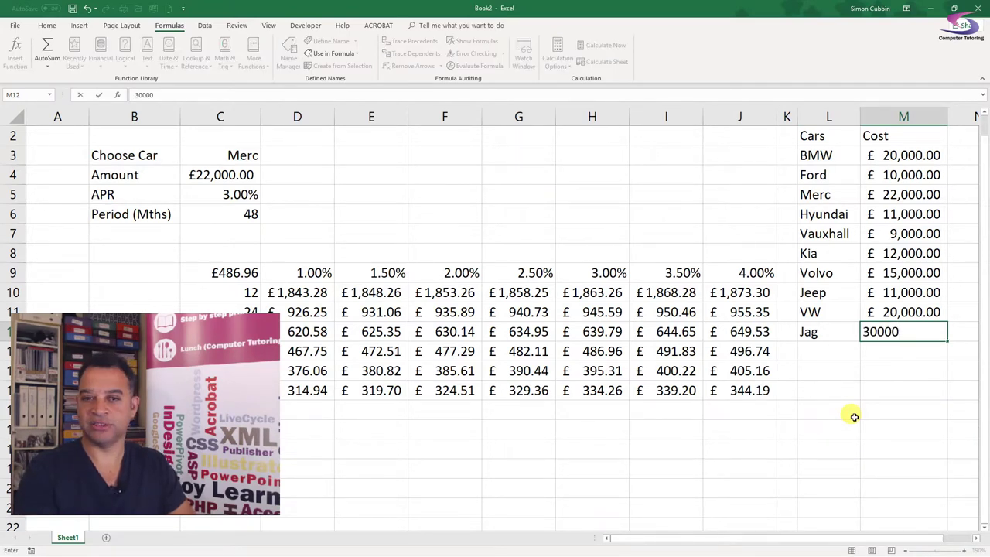
key("Return")
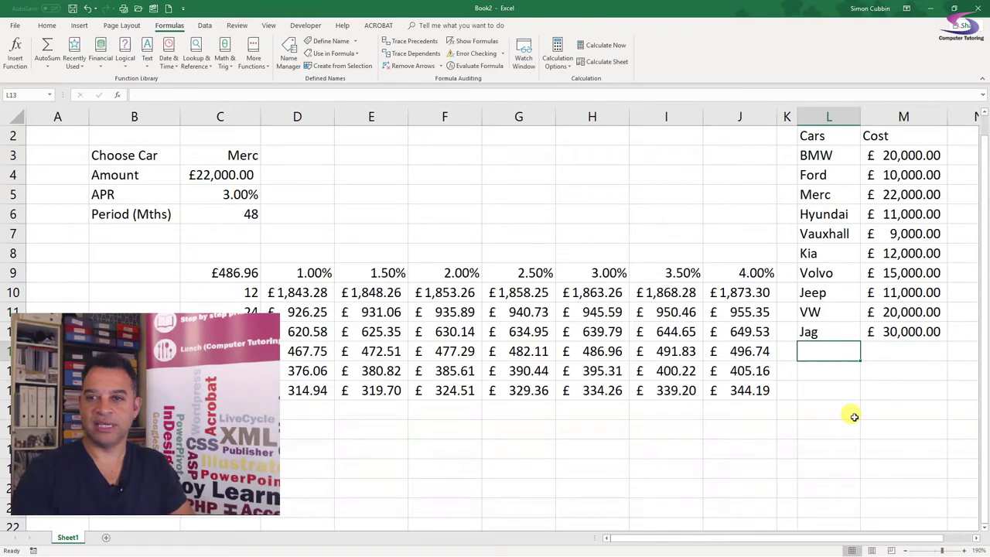
Choose Jag from the drop-down list in C3
left_click(243, 155)
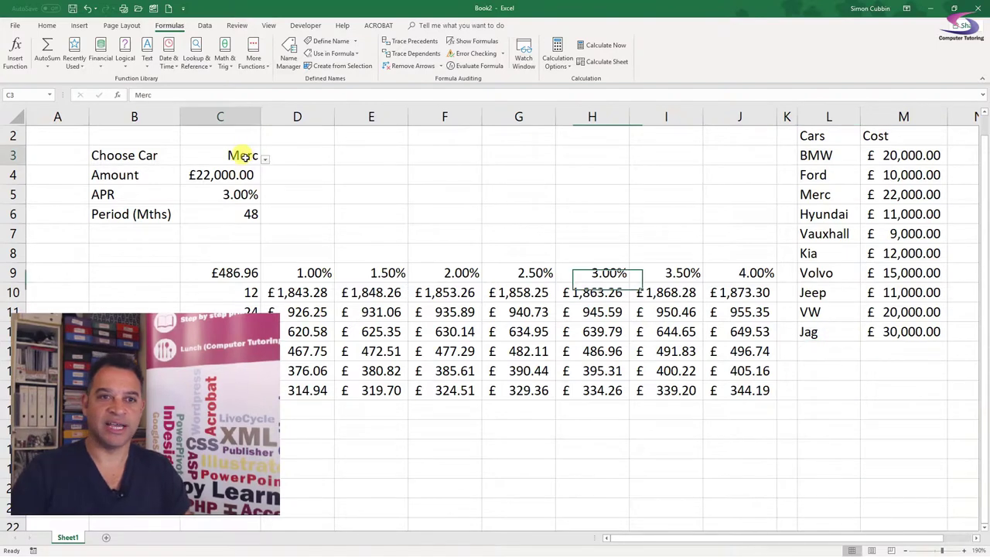
left_click(265, 159)
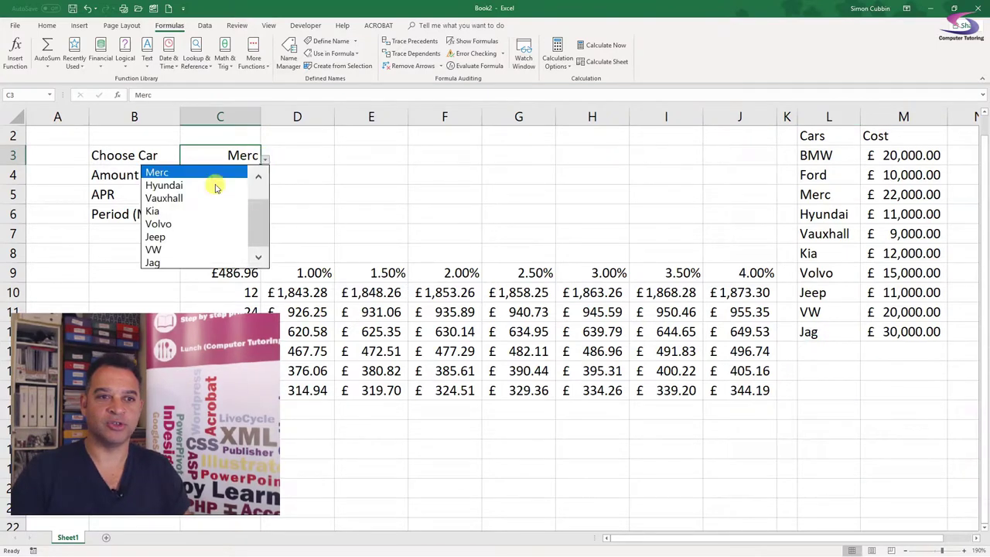
left_click(160, 264)
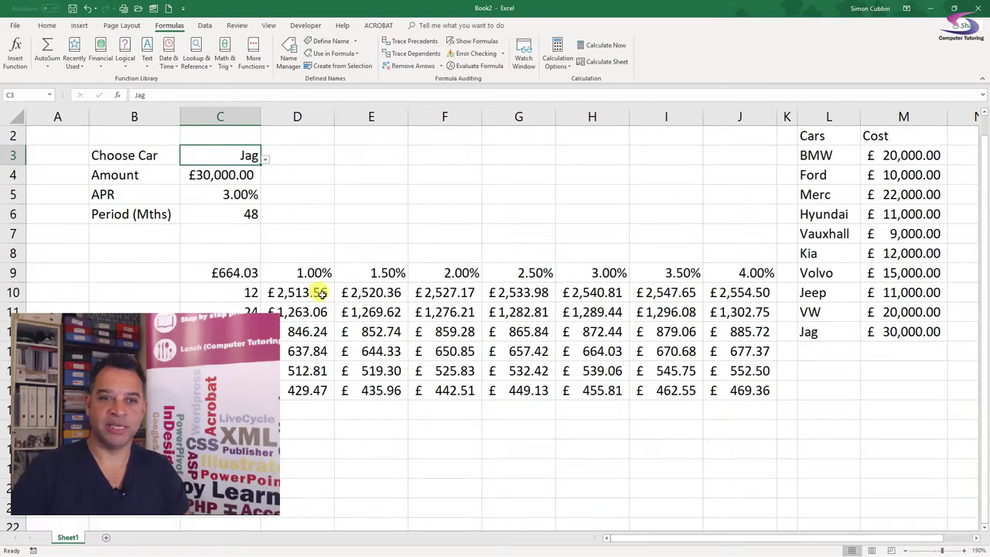
Add a new car below Jag in row 13: Tesla with a cost of 50000
left_click(842, 348)
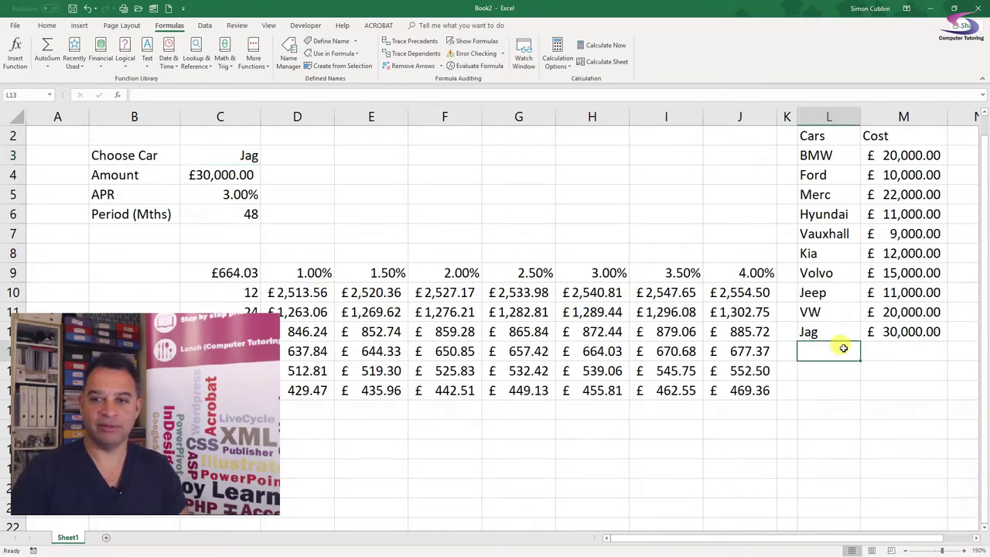
type("Tes")
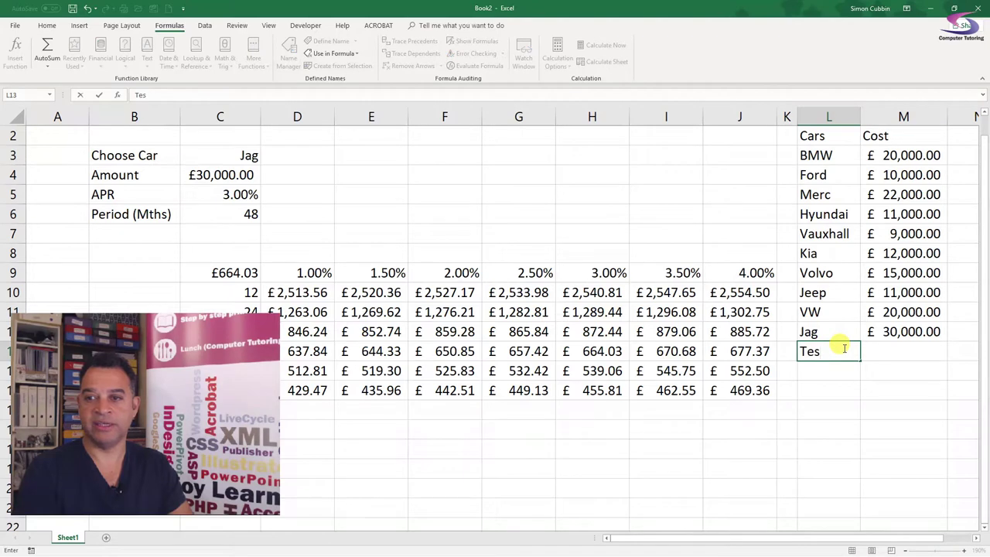
type("la")
key("Tab")
type("50000")
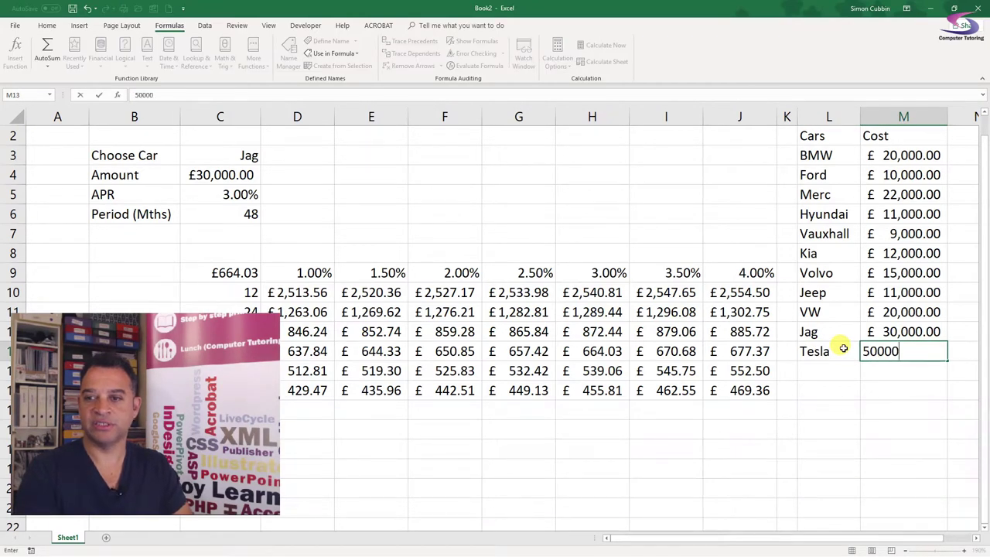
key("Return")
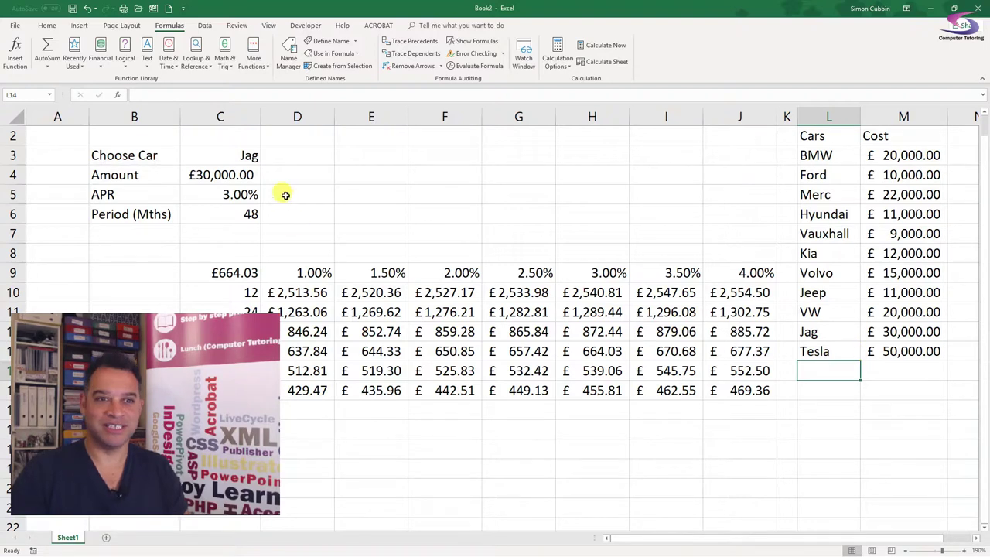
Choose Tesla from the drop-down list in C3
left_click(244, 154)
left_click(264, 158)
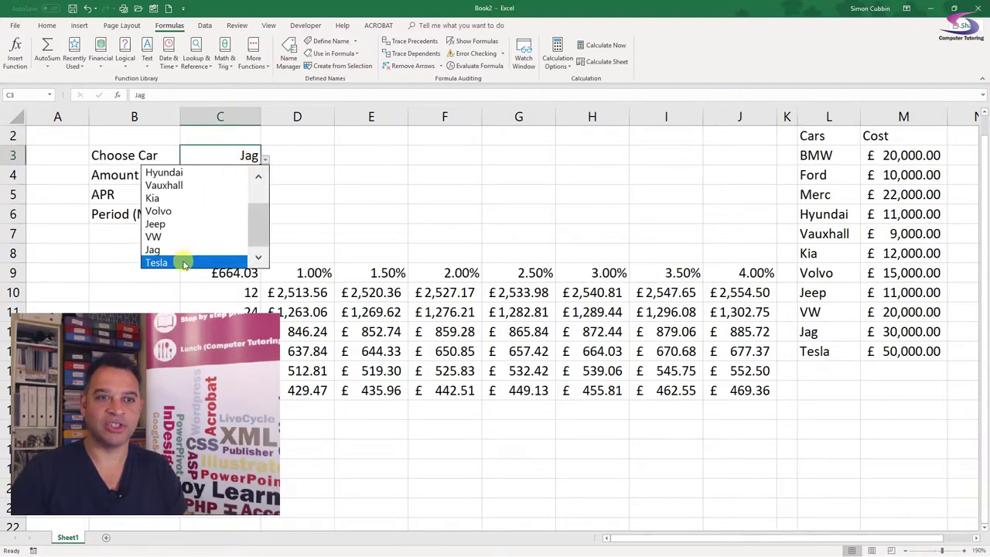
left_click(184, 261)
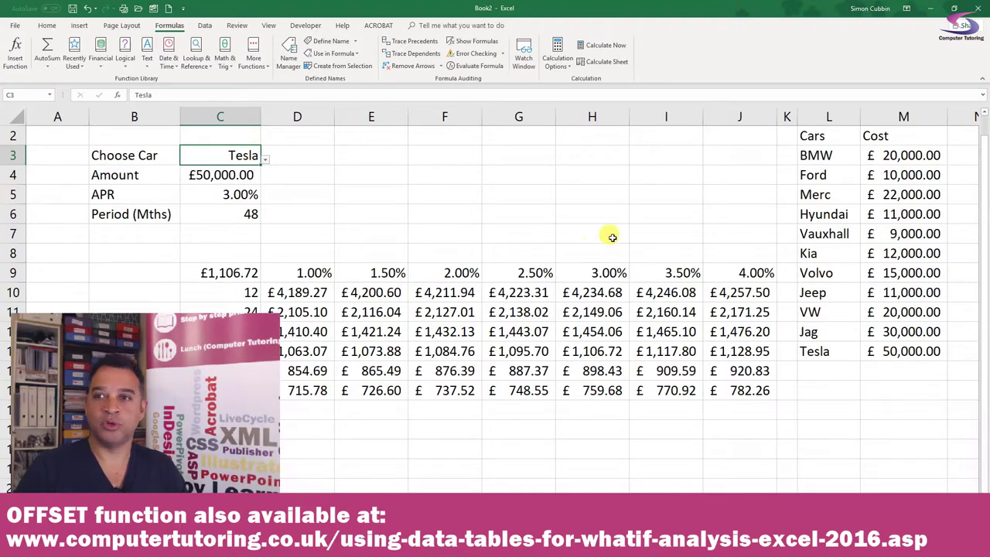
left_click_drag(150, 377, 804, 385)
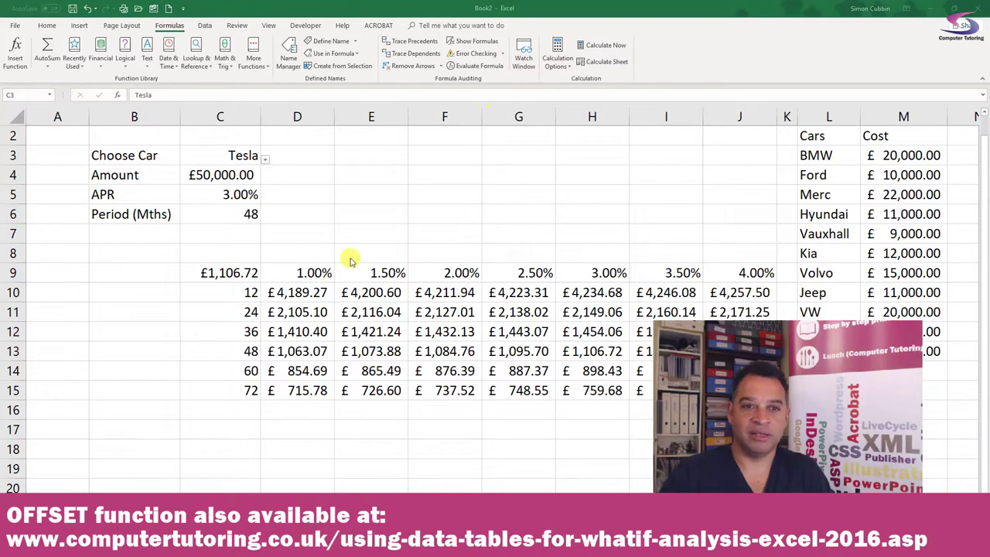
Merge and centre D8:J8 above the rates with the heading Interest, and enter Monthly in B8
left_click_drag(309, 249, 745, 244)
left_click(47, 24)
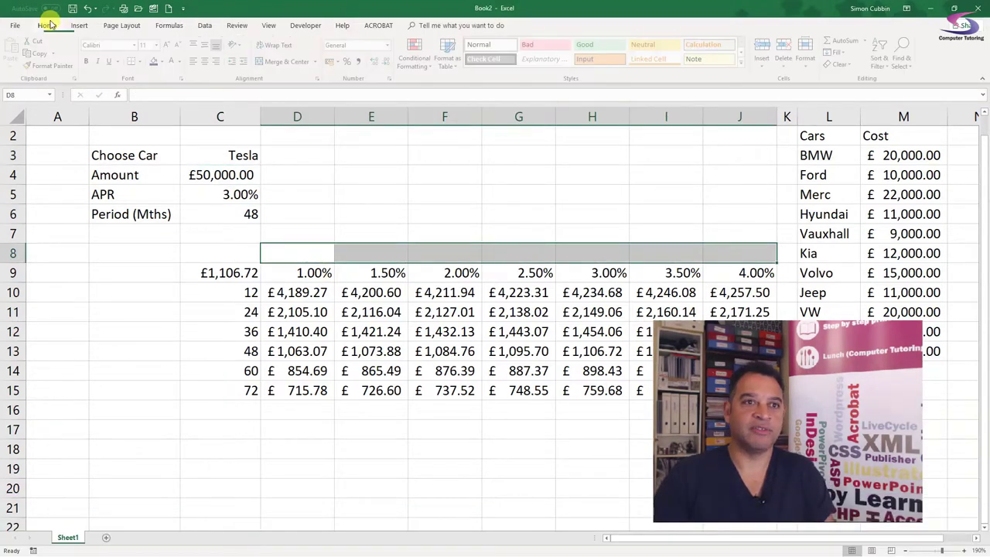
left_click(288, 61)
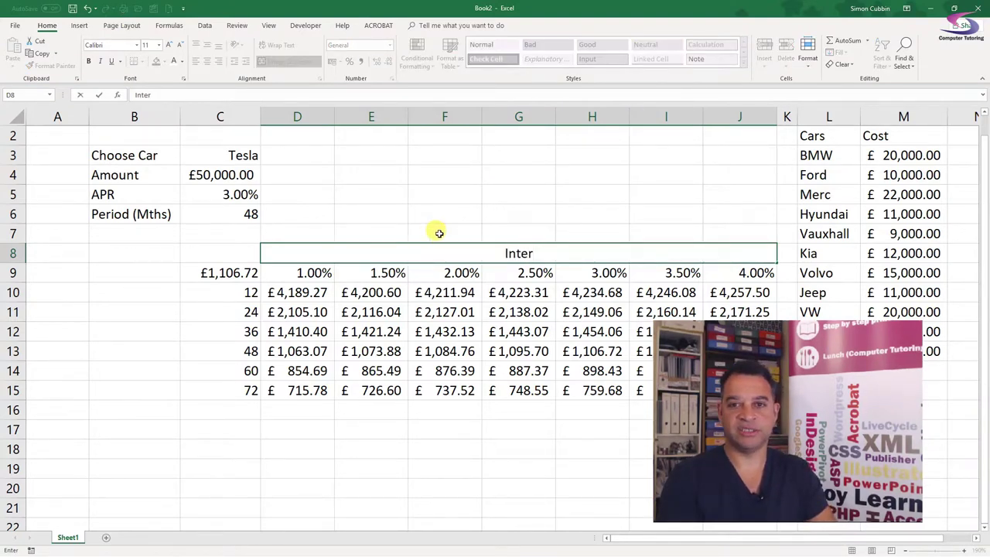
key("Return")
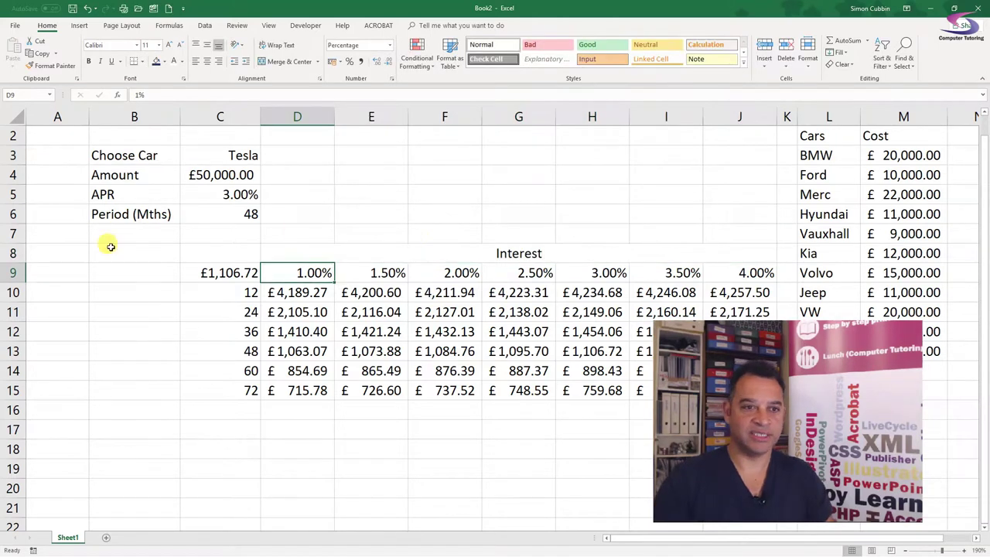
left_click(151, 254)
type("Monthly")
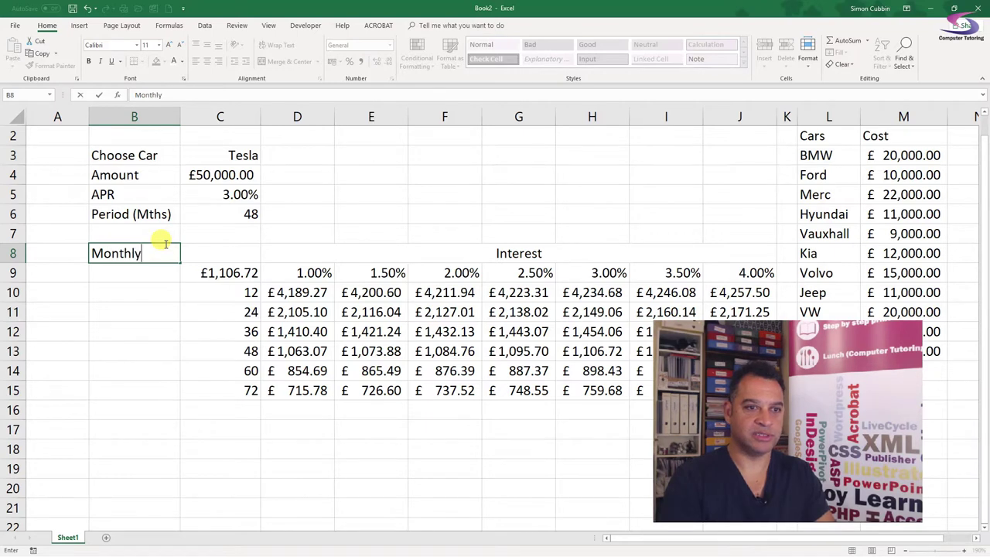
Merge and centre B10:B15 beside the loan periods and enter the label Amount
left_click_drag(151, 294, 147, 394)
left_click(270, 62)
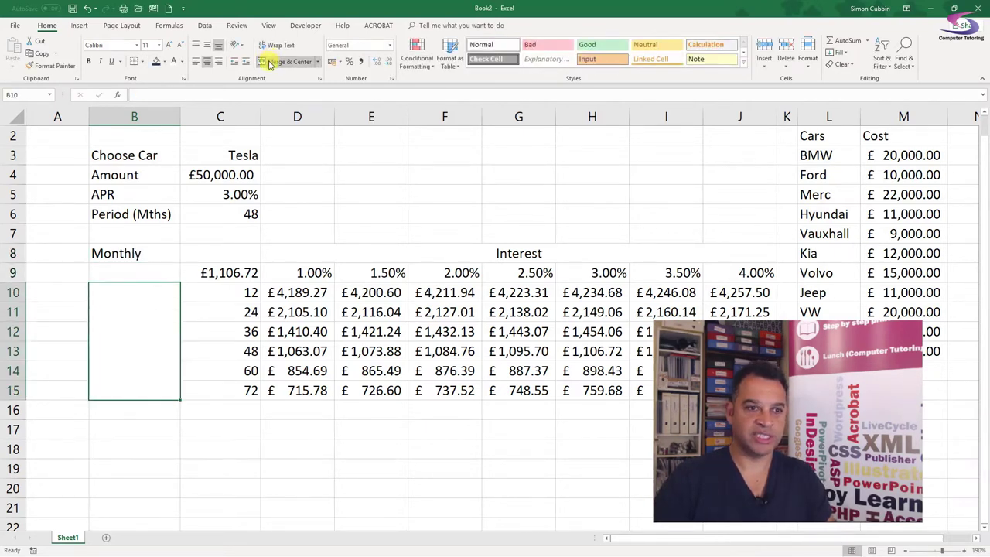
type("Am")
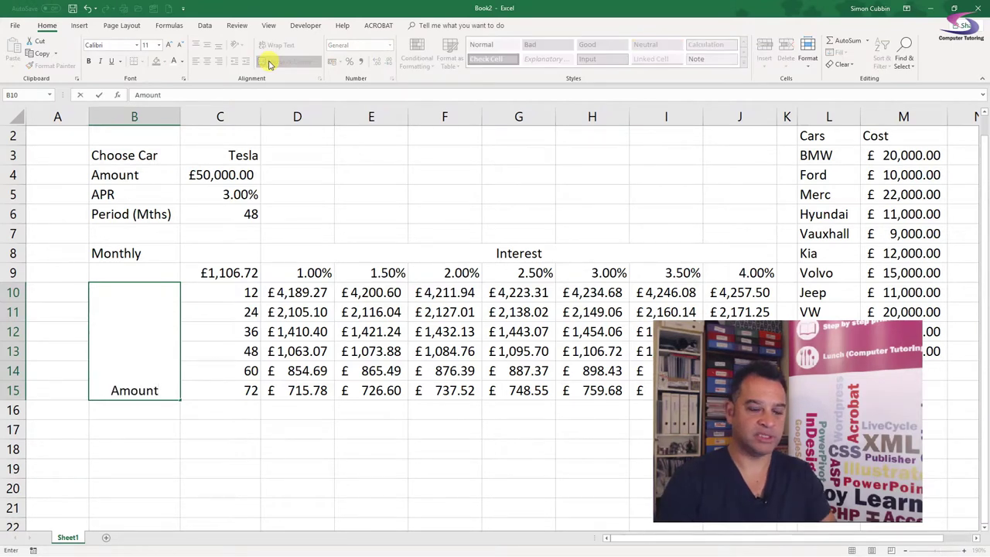
type("ount")
key("ctrl+Return")
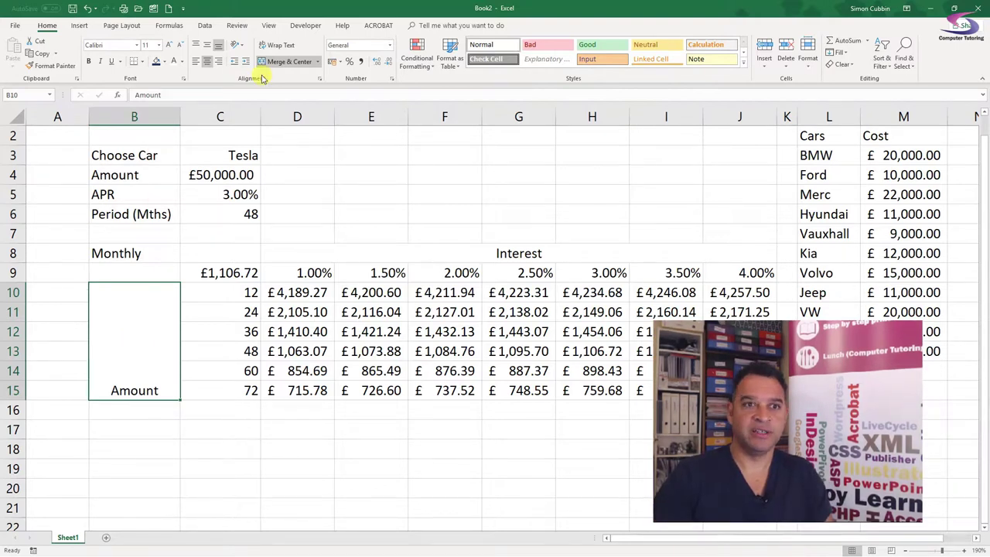
Rotate the Amount label's text up and align it to the middle of its merged cell
left_click(242, 45)
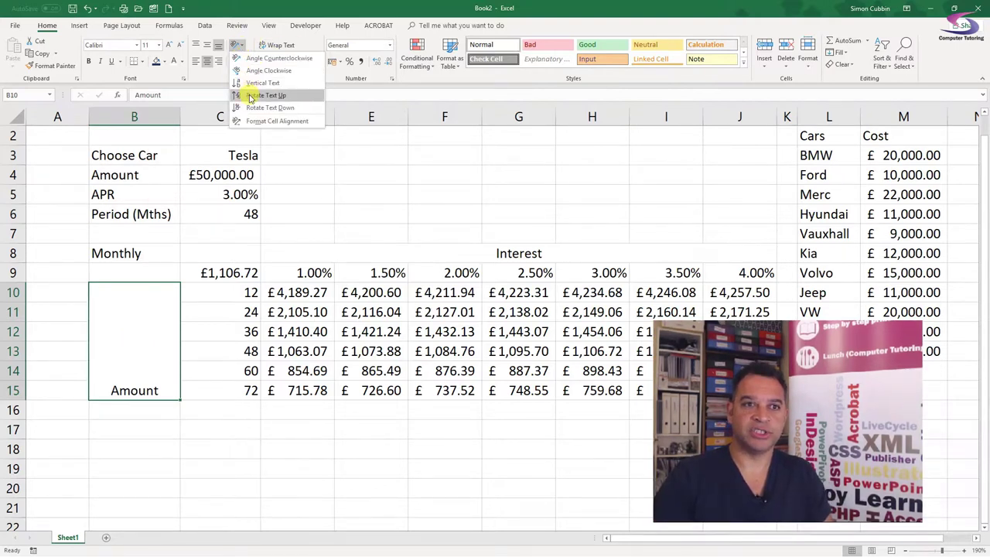
left_click(256, 94)
left_click(208, 47)
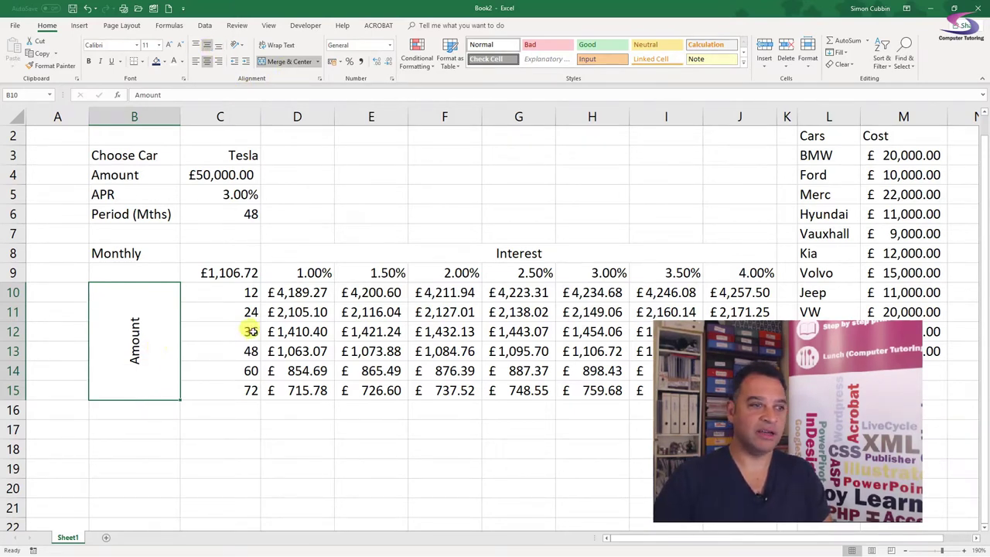
Fill the outer heading cells B8:J8 and B9:B15 with light blue
left_click_drag(137, 252, 597, 250)
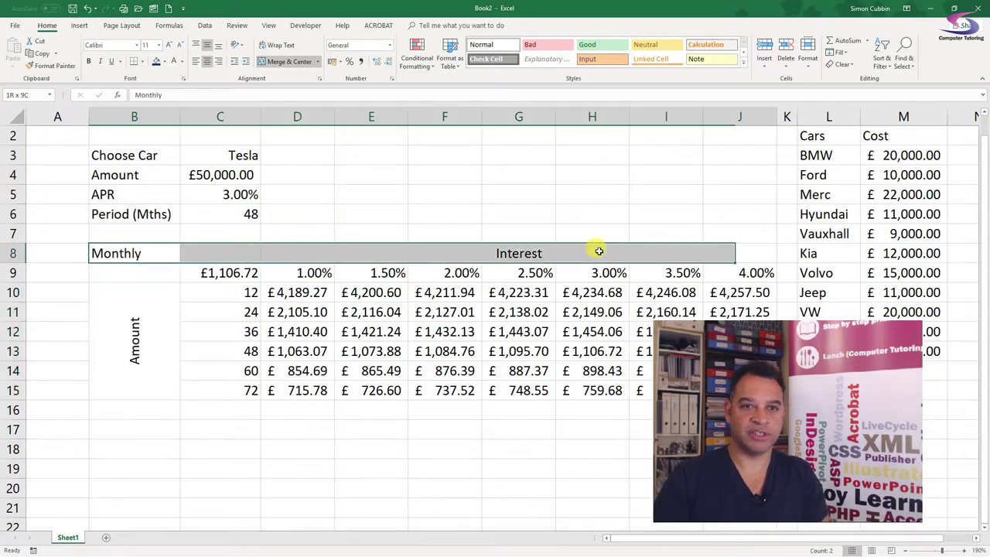
left_click_drag(151, 273, 150, 385)
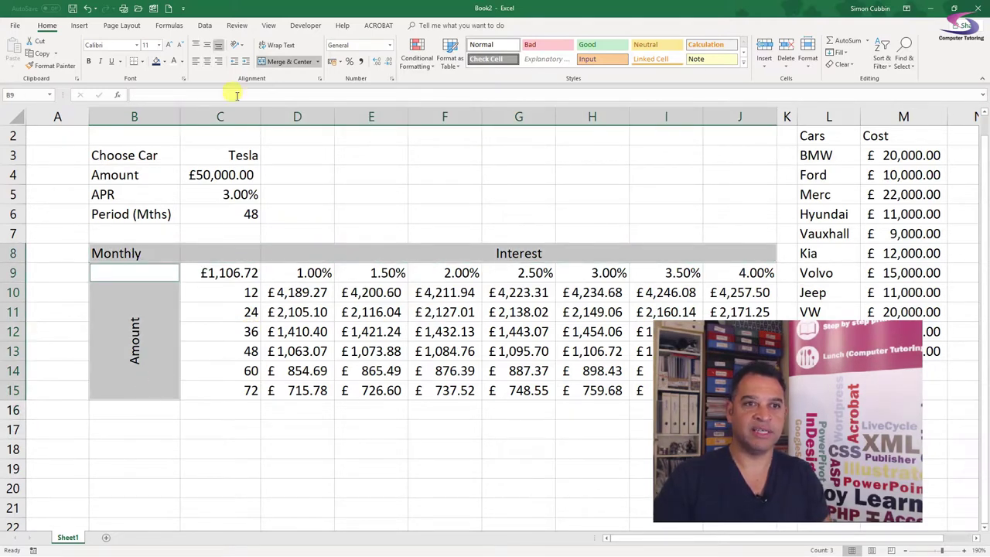
left_click(162, 61)
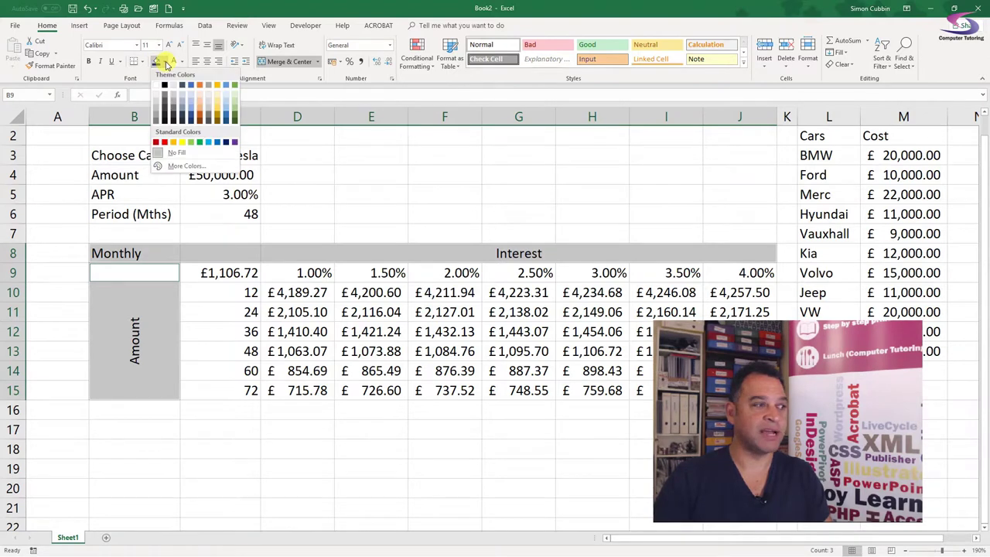
left_click(182, 104)
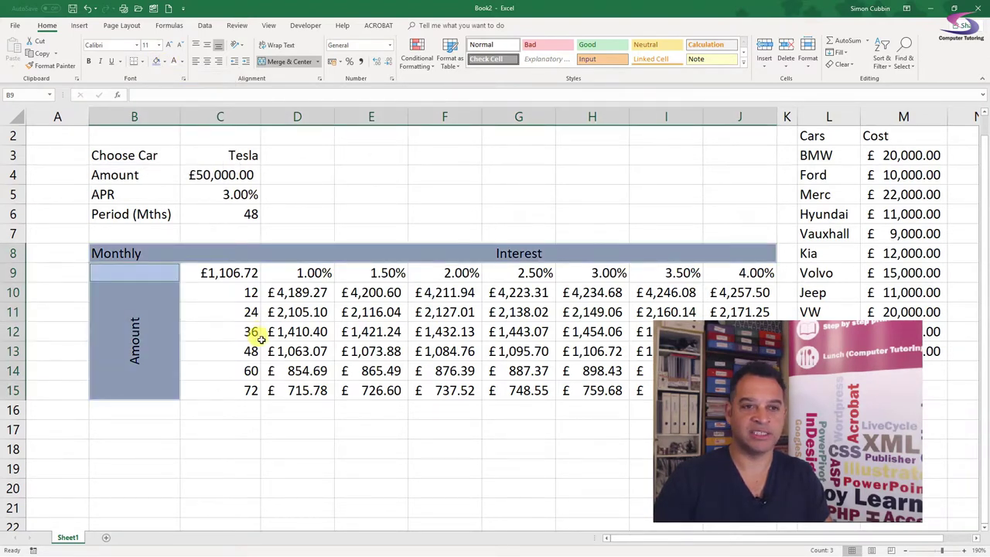
Format the rate row C9:J9 and the period column C10:C15 with a dark blue fill and white text
left_click_drag(227, 272, 705, 264)
left_click(704, 263)
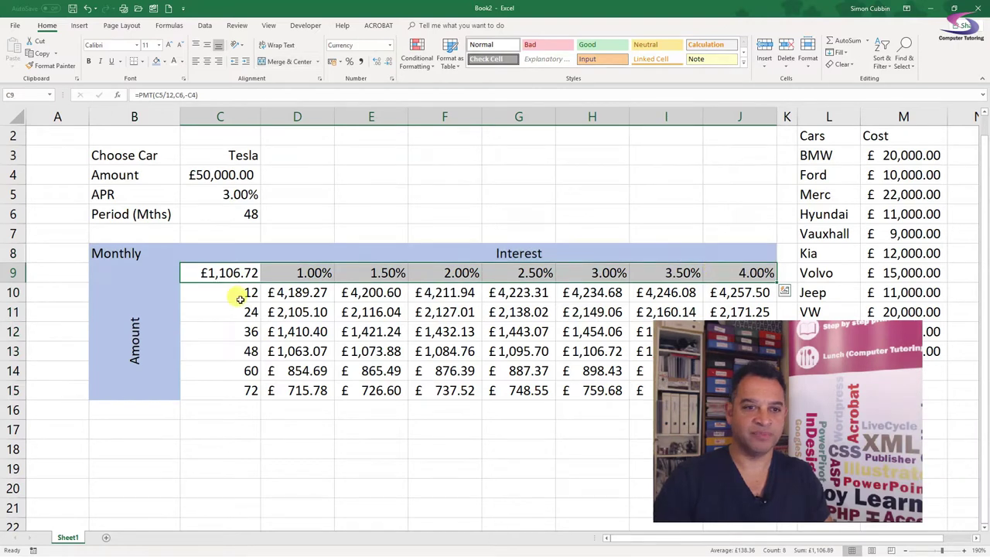
left_click_drag(239, 293, 230, 389)
left_click(164, 61)
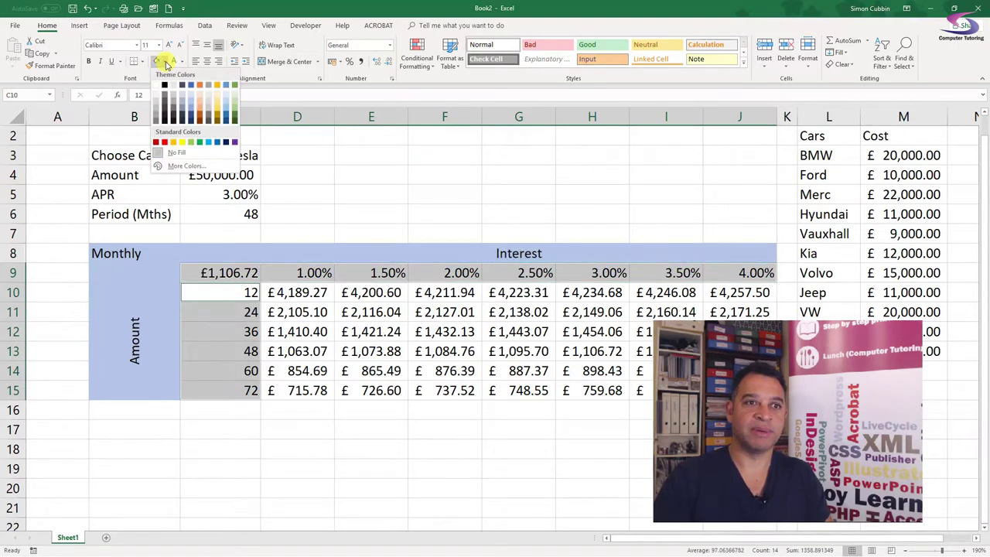
left_click(190, 121)
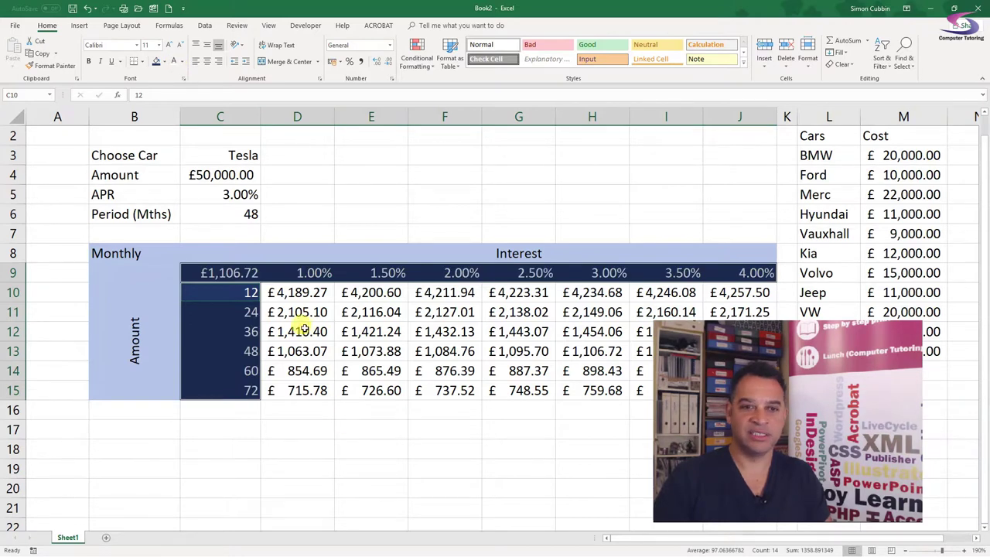
Apply all borders to the data table results in D10:J15
left_click_drag(298, 292, 738, 383)
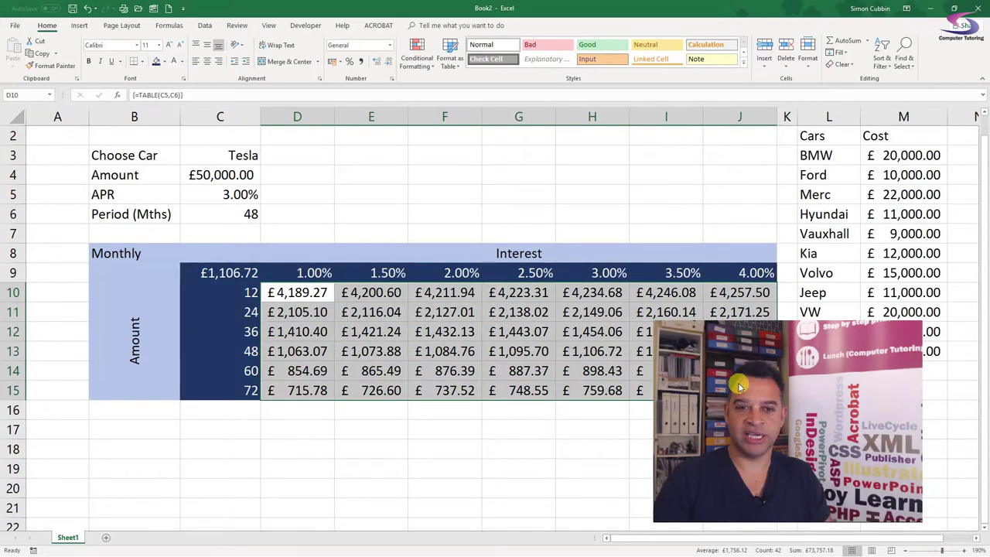
left_click(297, 292)
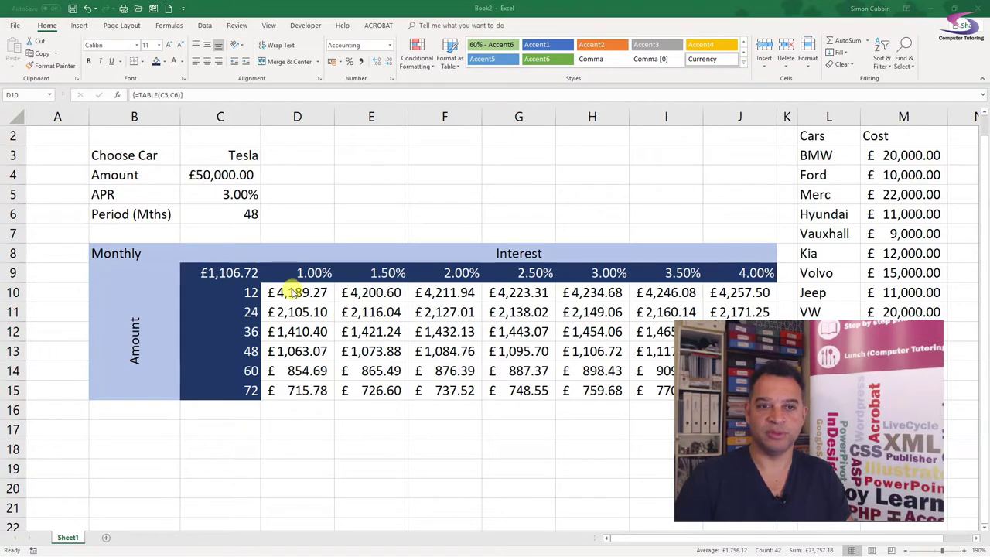
key("ctrl+/")
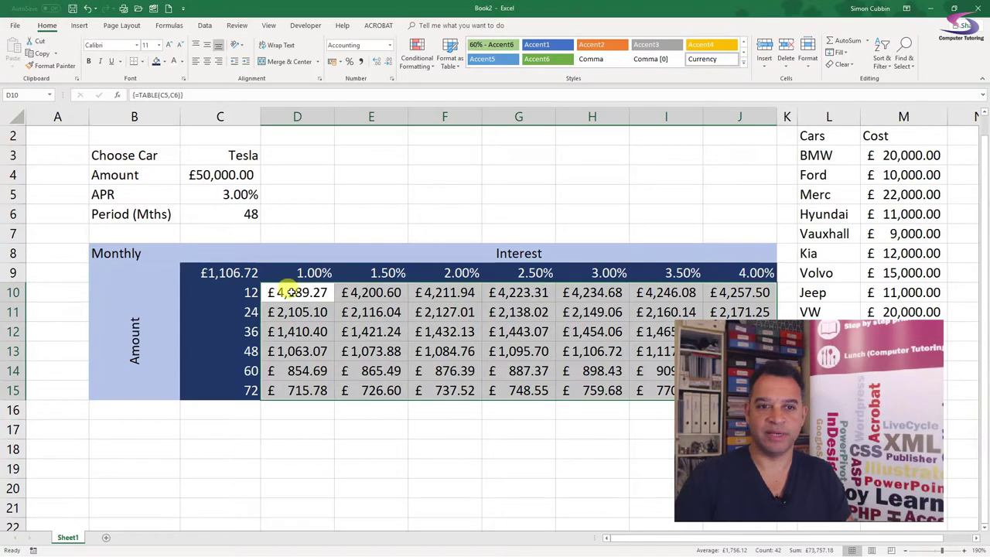
left_click(141, 64)
left_click(145, 152)
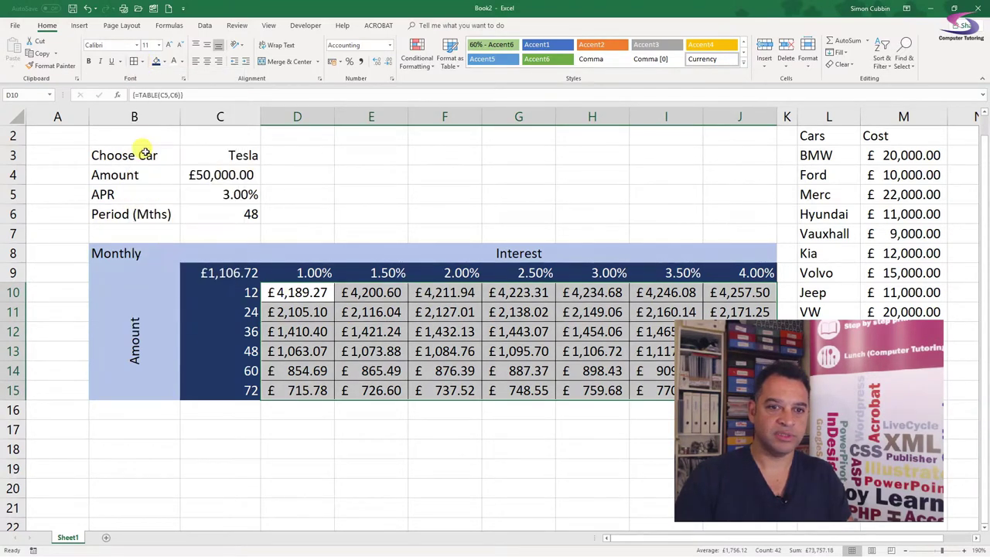
Merge and centre D16:J16 below the table with the text Monthly Payments, dark blue fill and white font
left_click(382, 455)
left_click_drag(316, 413, 744, 409)
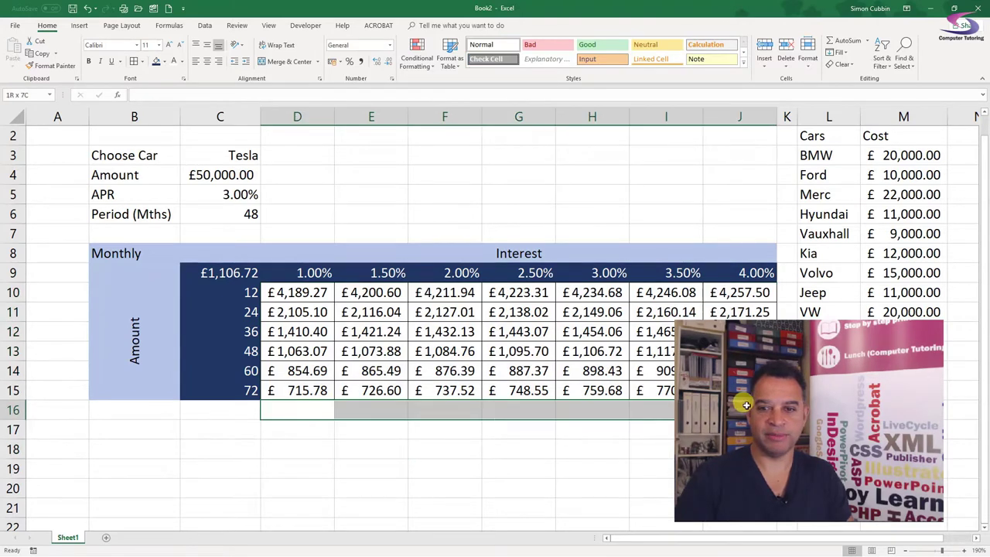
left_click(274, 65)
type("Mon")
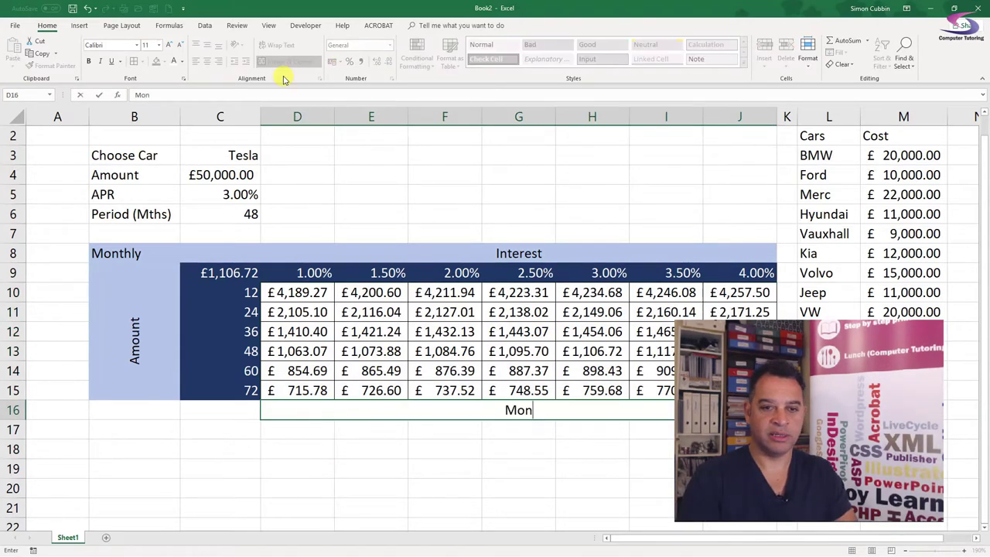
type("thly Payments")
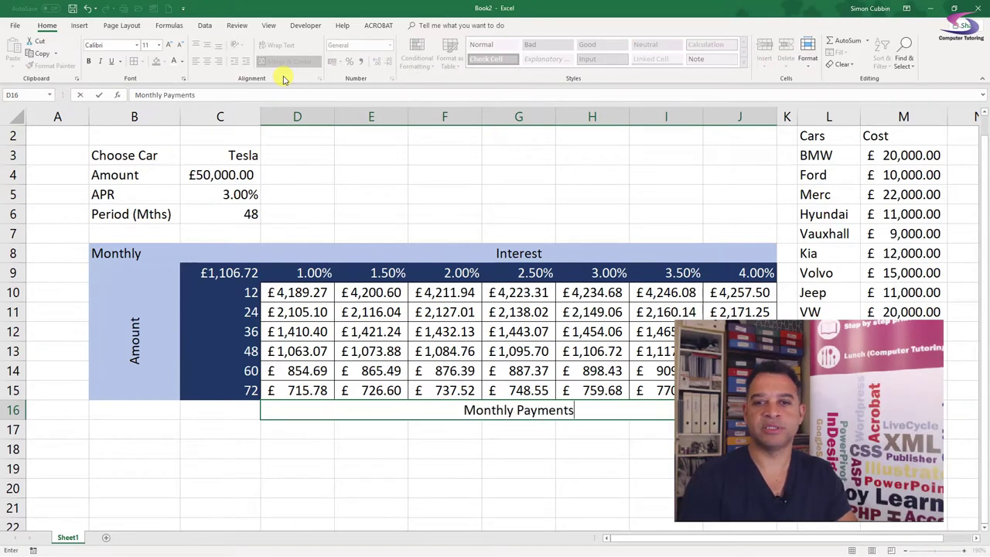
key("ctrl+Return")
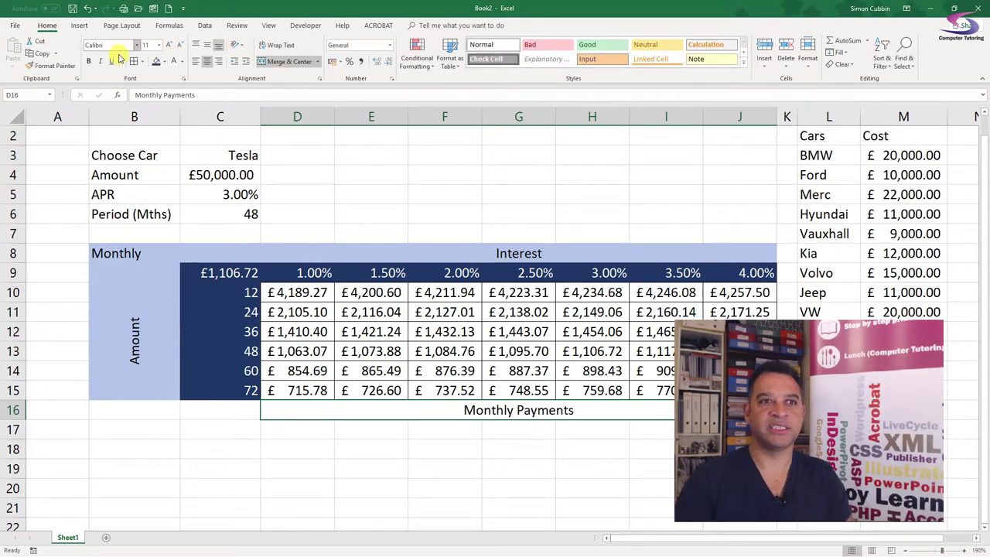
left_click(155, 62)
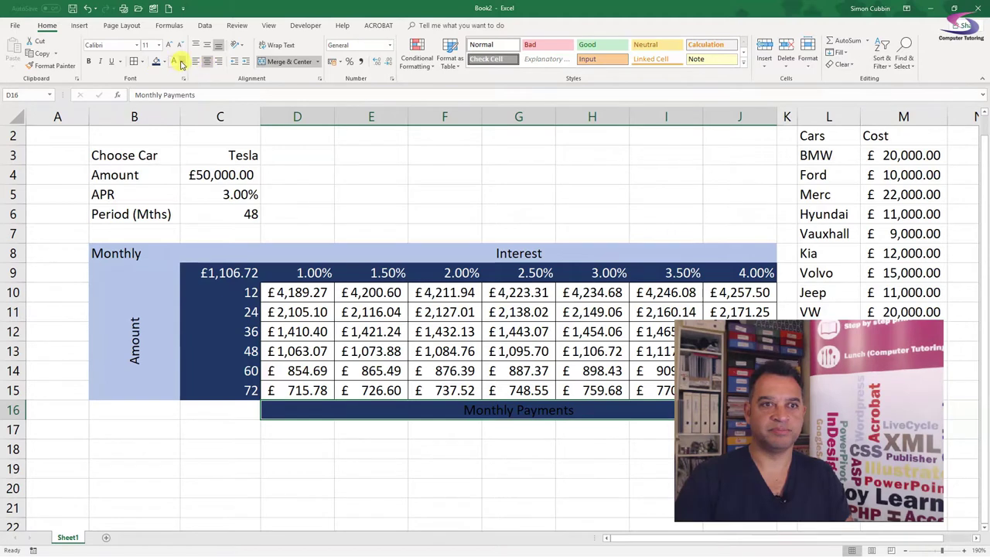
left_click(178, 63)
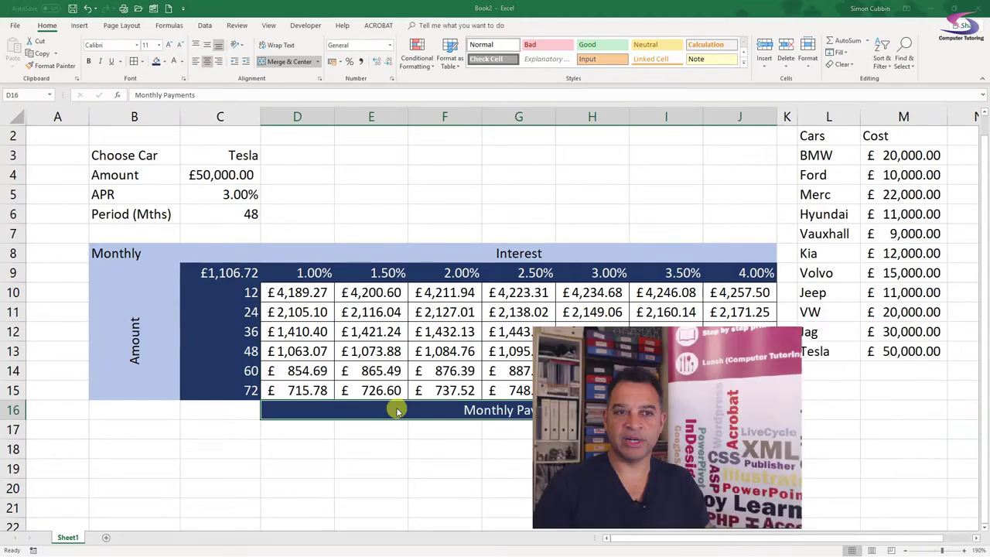
Copy the light blue formatting of the Monthly cell B8 onto the input labels in B3:B6 with Format Painter
scroll(377, 193, "up", 1)
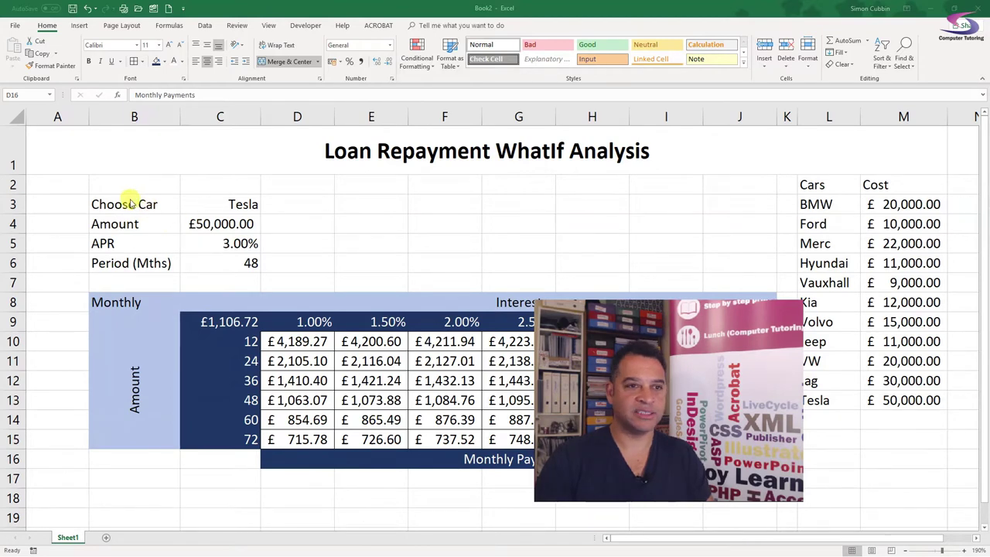
left_click_drag(130, 202, 126, 263)
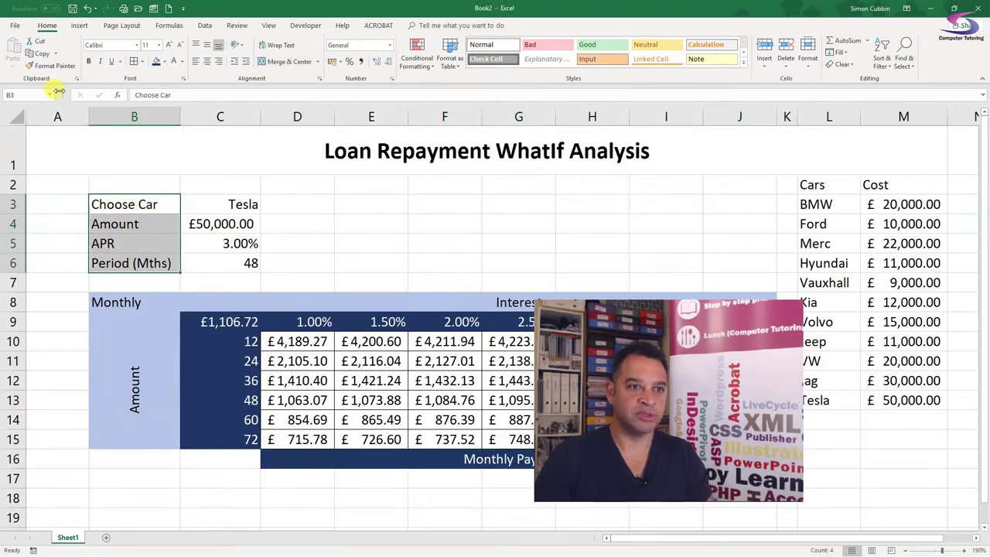
left_click(60, 66)
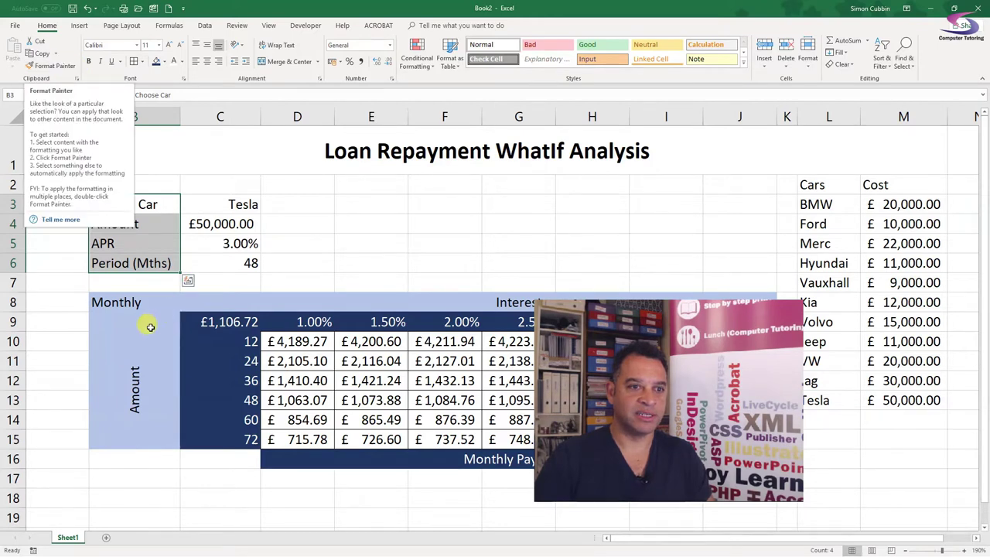
left_click(130, 301)
left_click(52, 66)
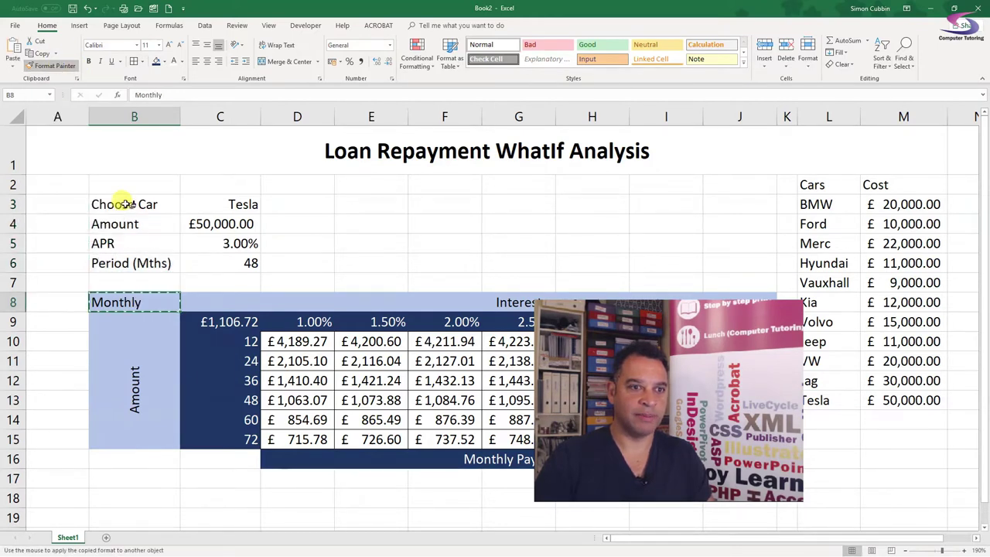
left_click_drag(126, 201, 124, 263)
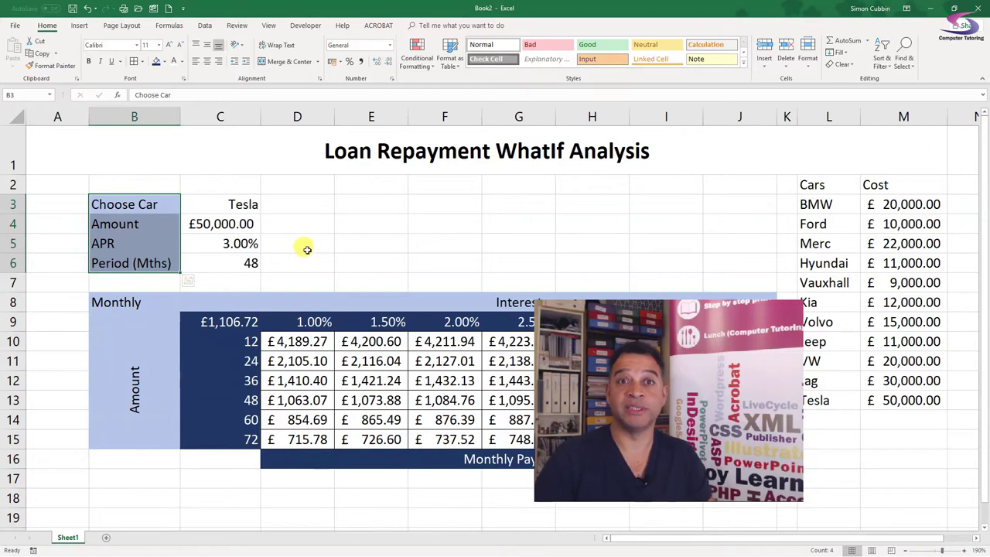
left_click(329, 238)
Give the input block B3:C6 thick top and bottom borders with thin horizontal lines between its rows
left_click_drag(121, 204, 227, 258)
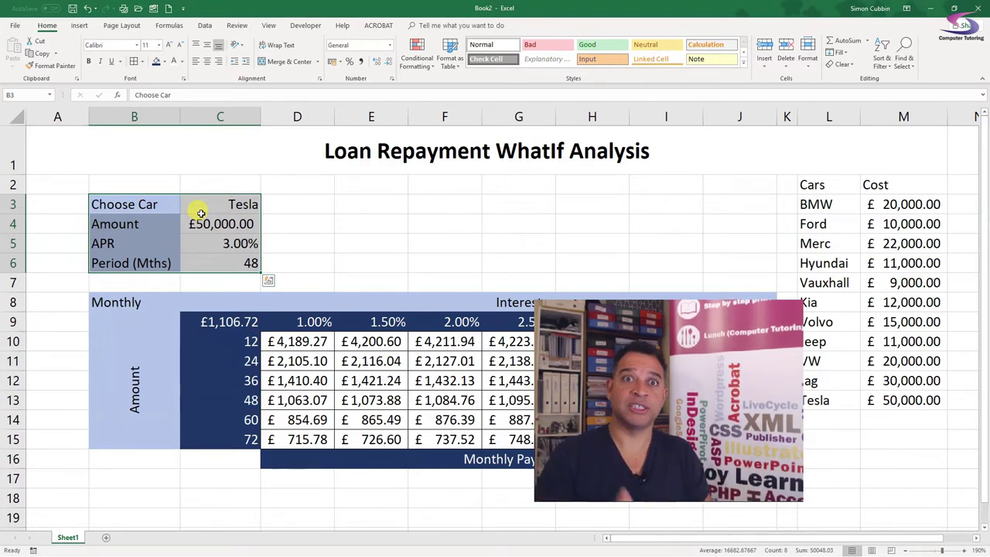
left_click(142, 64)
left_click(172, 325)
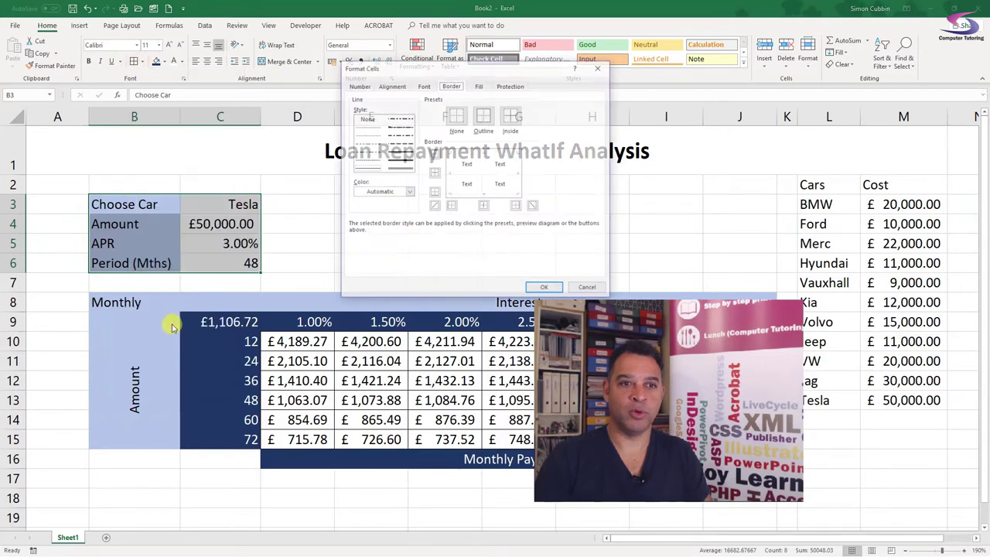
left_click(401, 165)
left_click(467, 152)
left_click(469, 192)
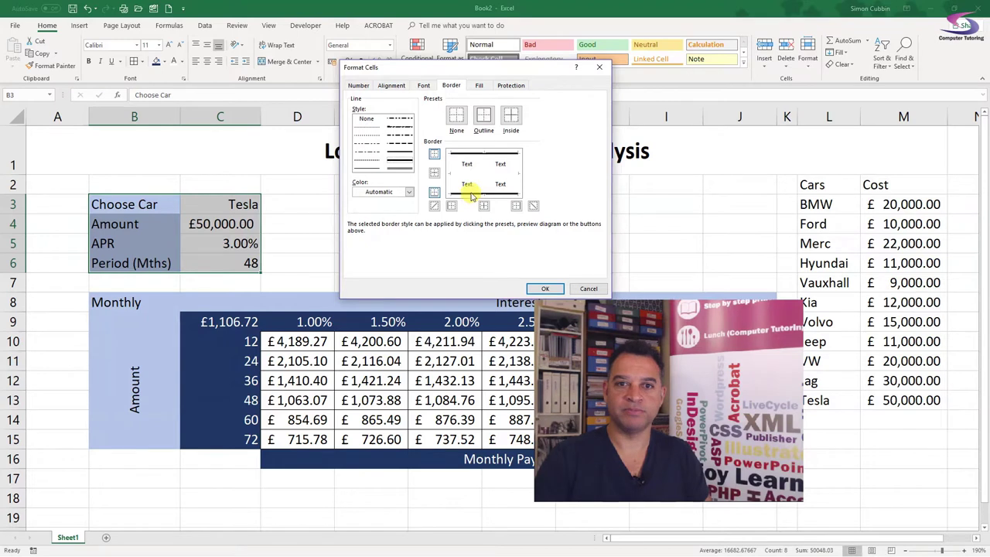
left_click(368, 169)
left_click(474, 173)
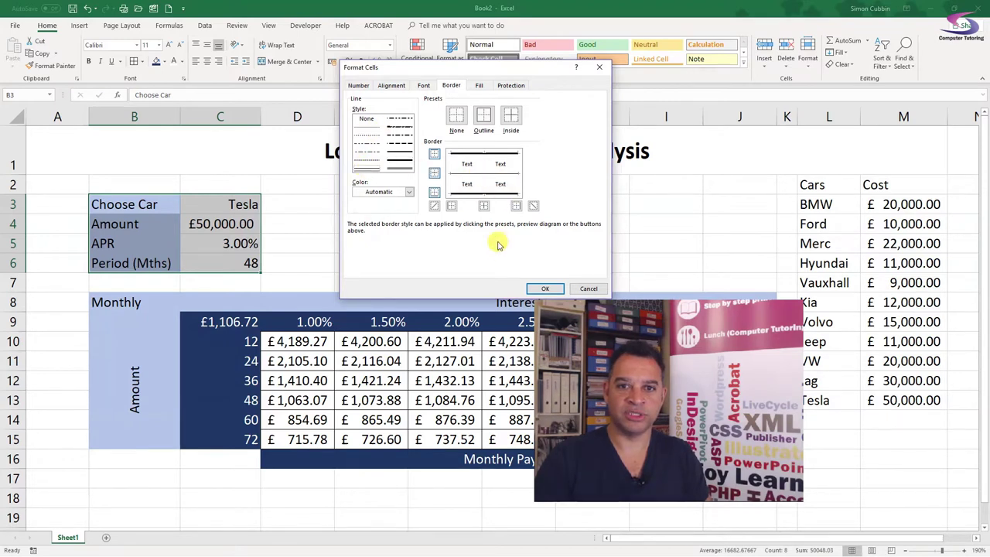
left_click(542, 289)
left_click(341, 225)
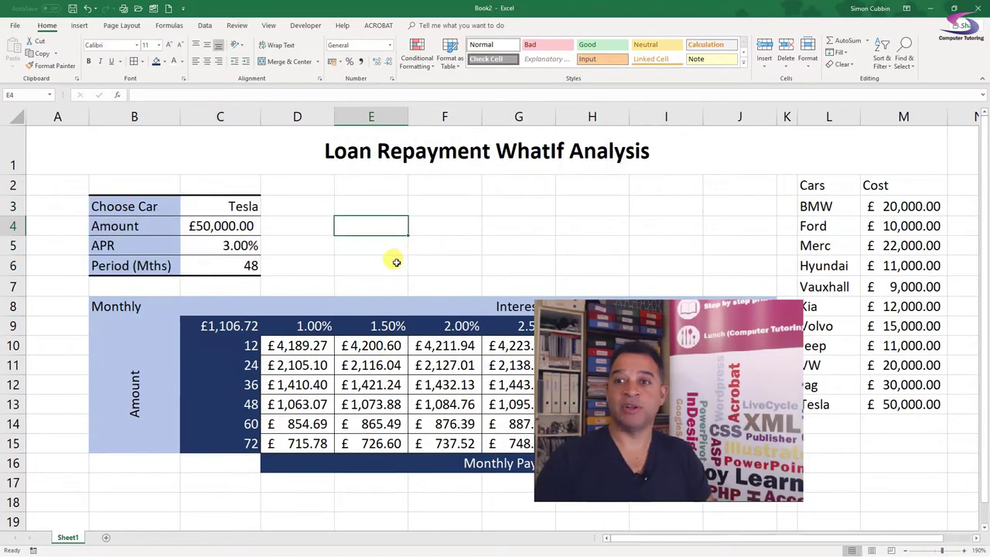
left_click_drag(631, 363, 201, 342)
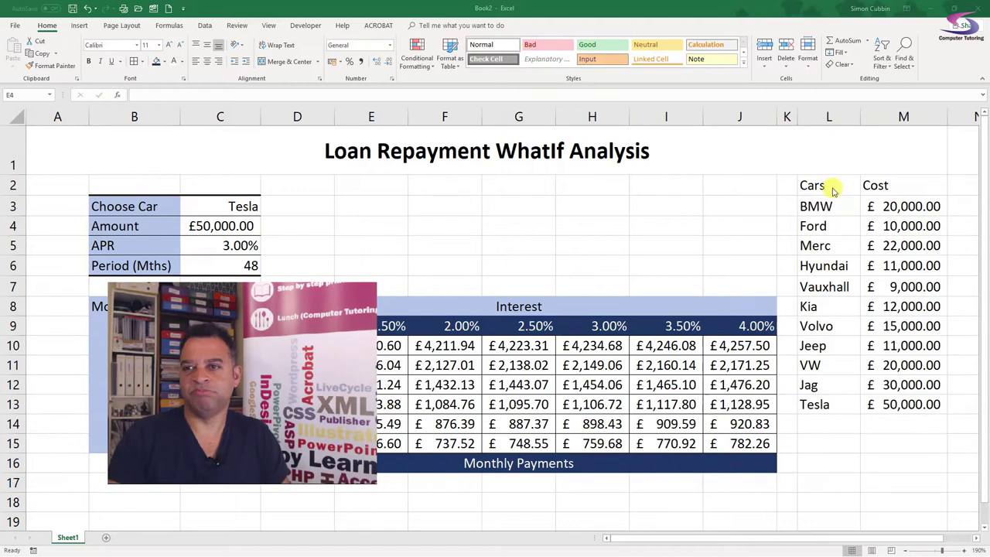
Format the Cars and Cost headings in L2:M2 with the dark blue fill and white font
left_click_drag(818, 186, 891, 186)
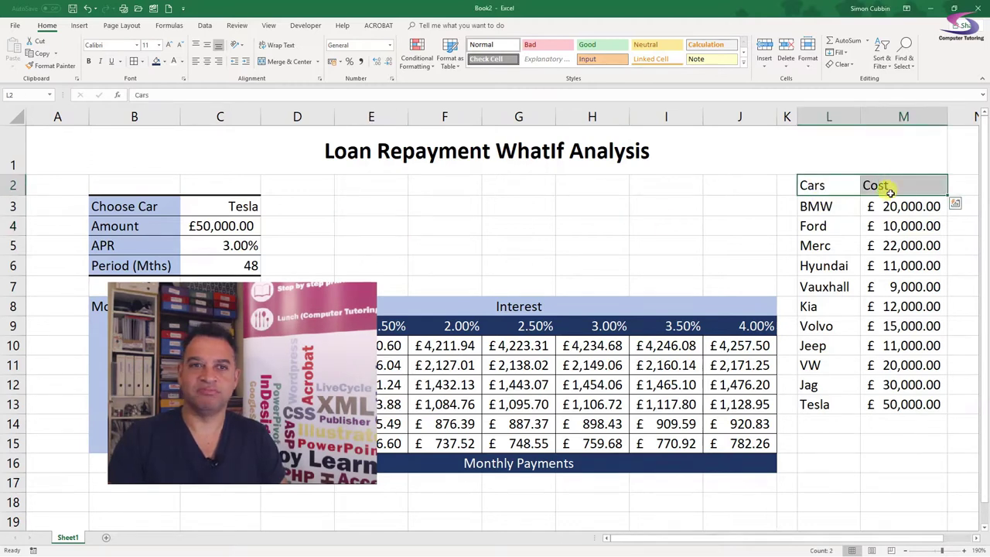
left_click(157, 61)
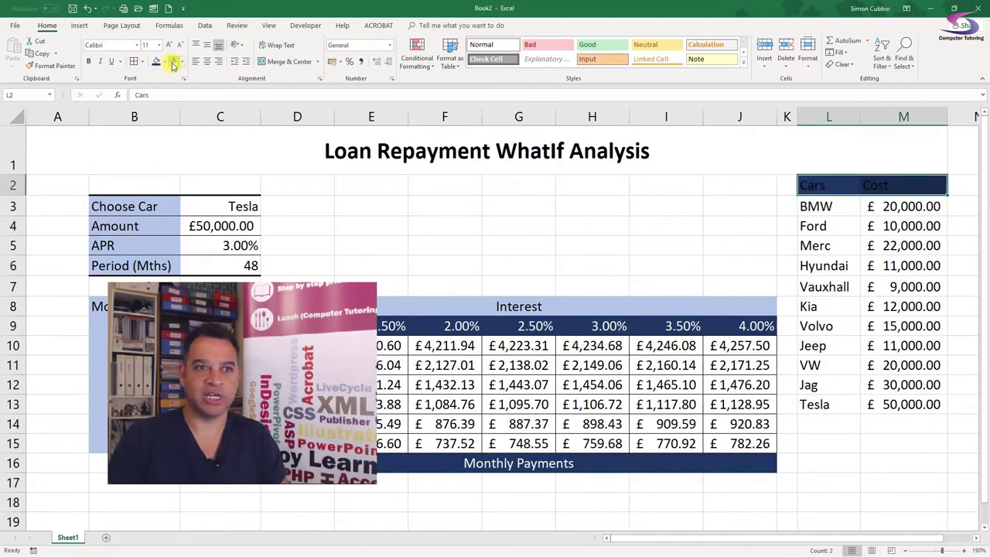
left_click(173, 61)
Fill the Ford row L4:M4 light blue and copy the alternating banding of L3:M4 down to L5:M13 with Format Painter
left_click_drag(812, 226, 882, 226)
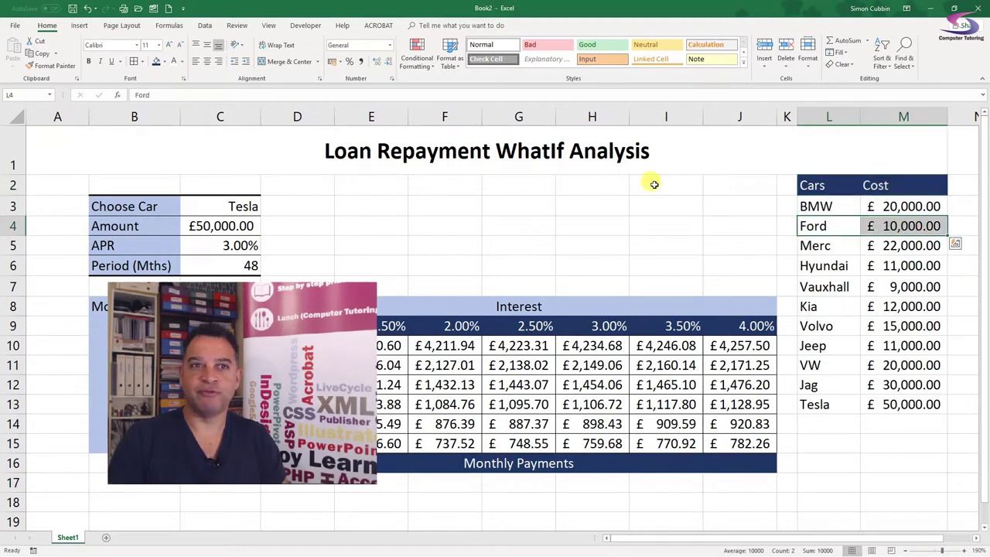
left_click(164, 62)
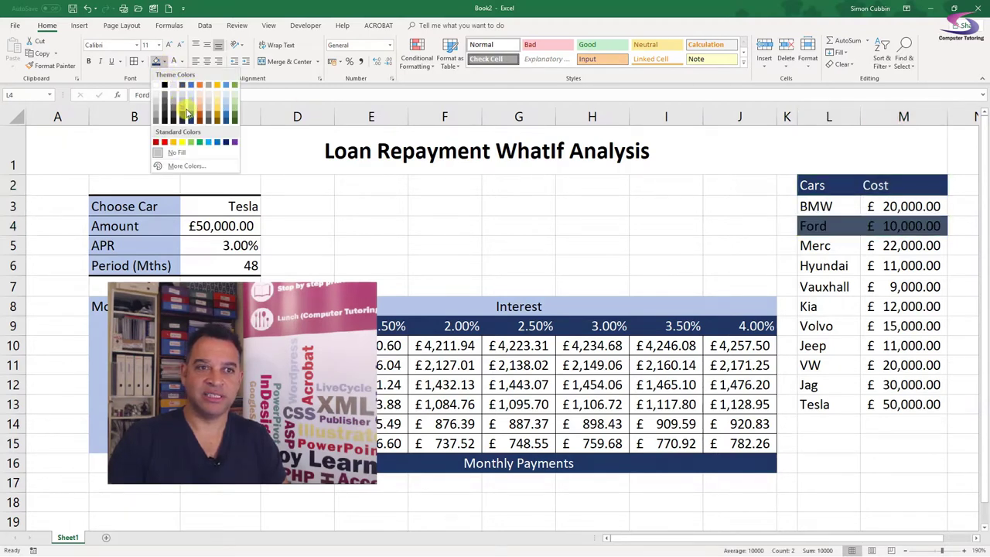
left_click(191, 103)
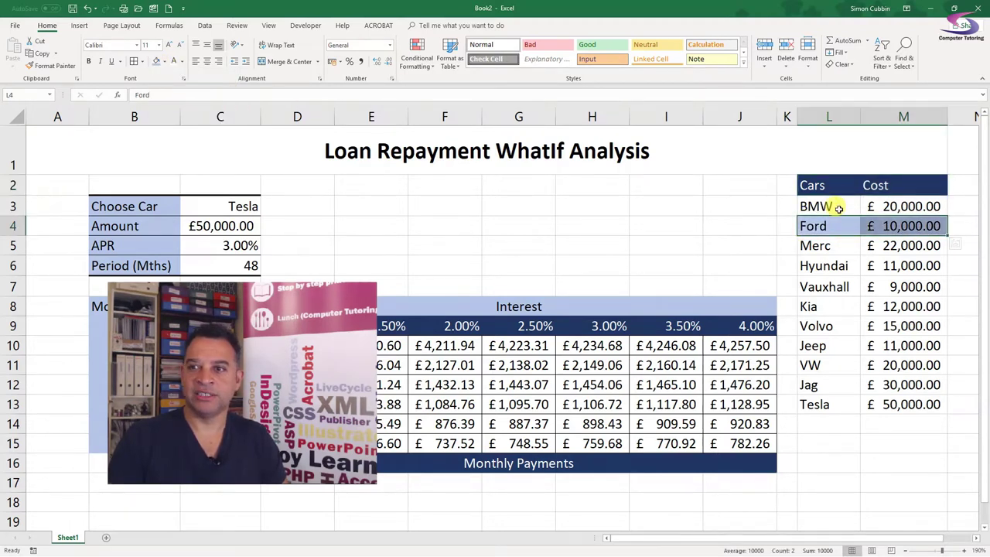
left_click_drag(816, 206, 903, 226)
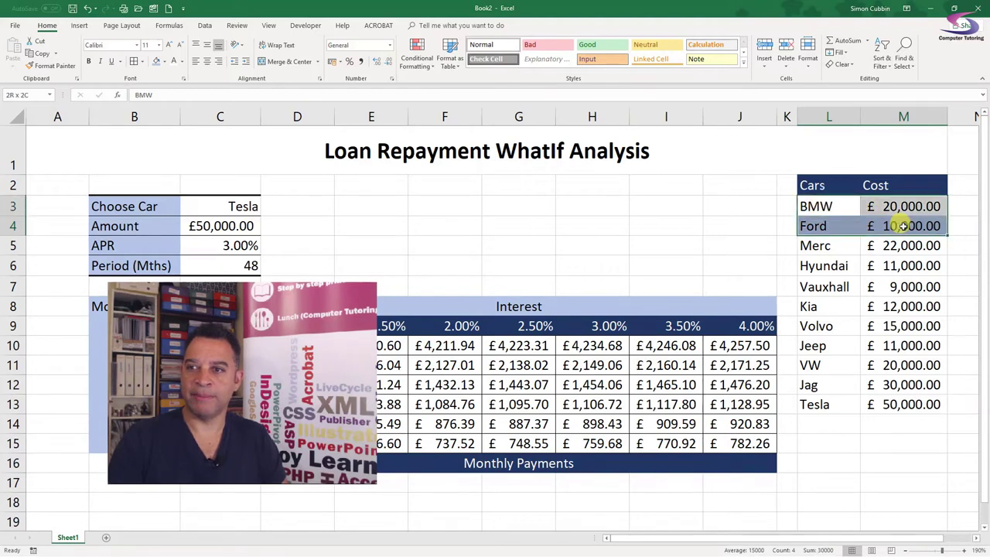
left_click(53, 68)
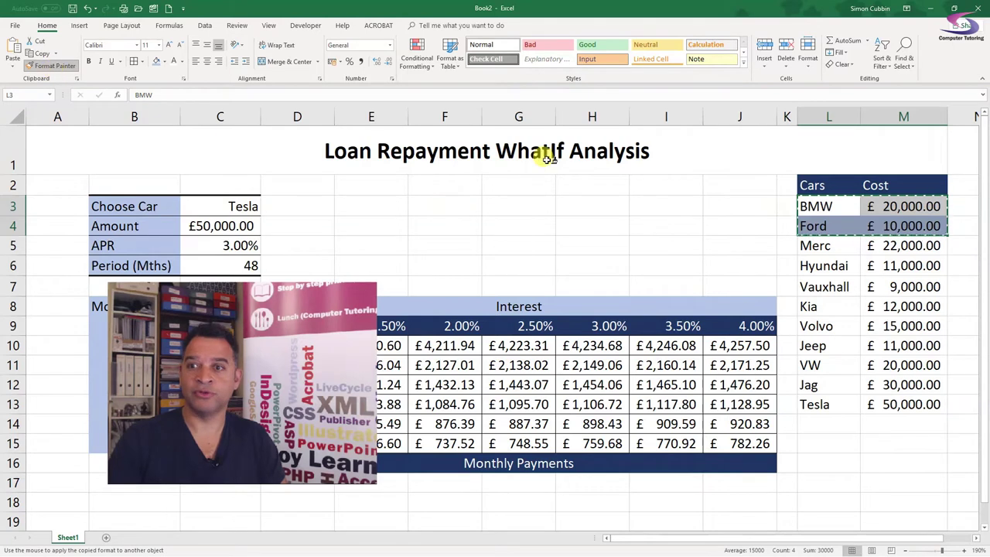
mouse_move(816, 245)
left_mouse_down()
mouse_move(917, 325)
mouse_move(910, 402)
left_mouse_up()
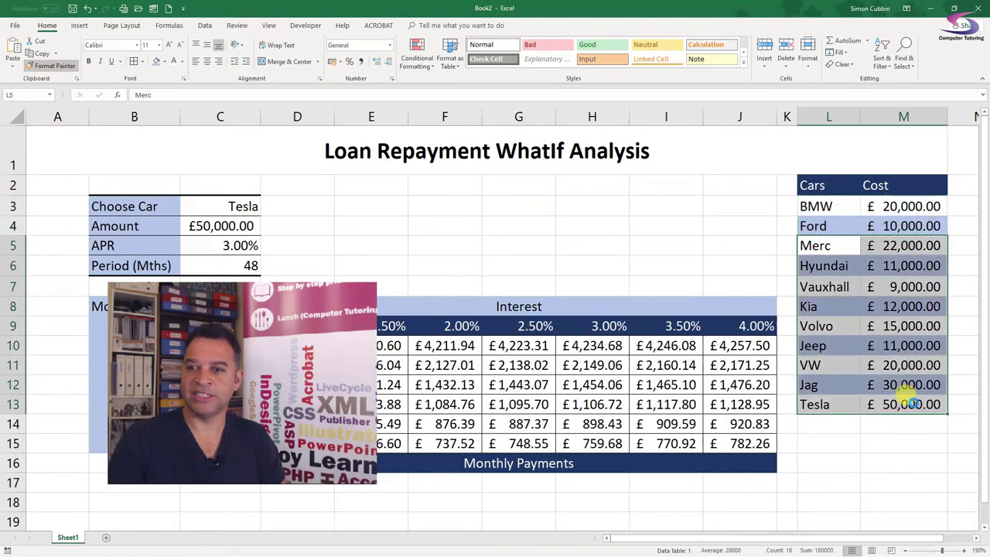
left_click(849, 479)
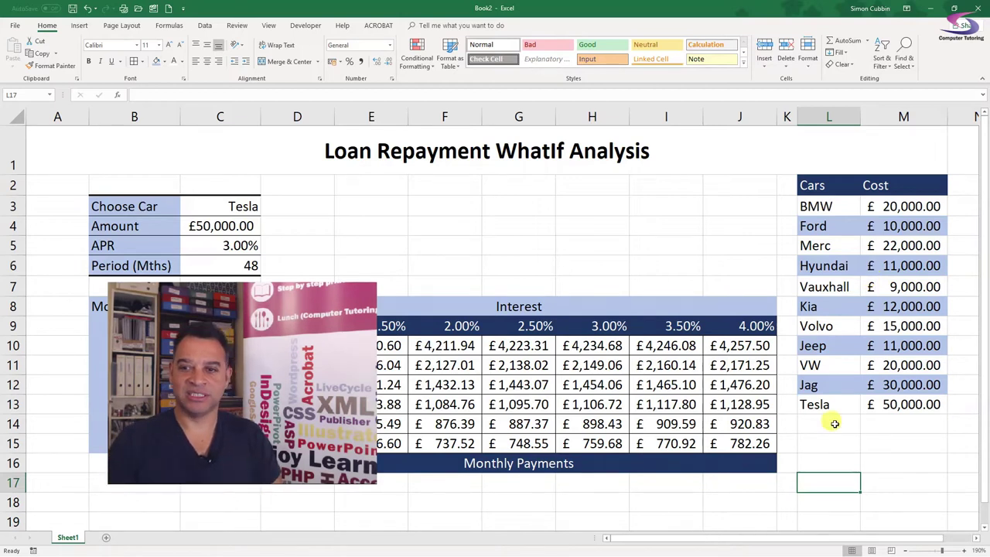
Add a new car, Ferrari, in L14 with a cost of 100000 in M14
left_click(834, 418)
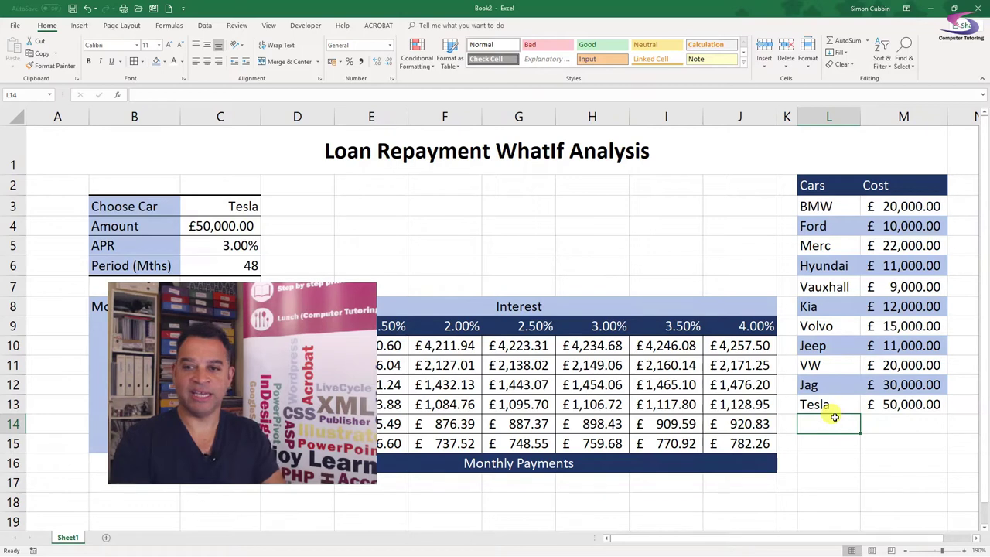
type("Ferrari")
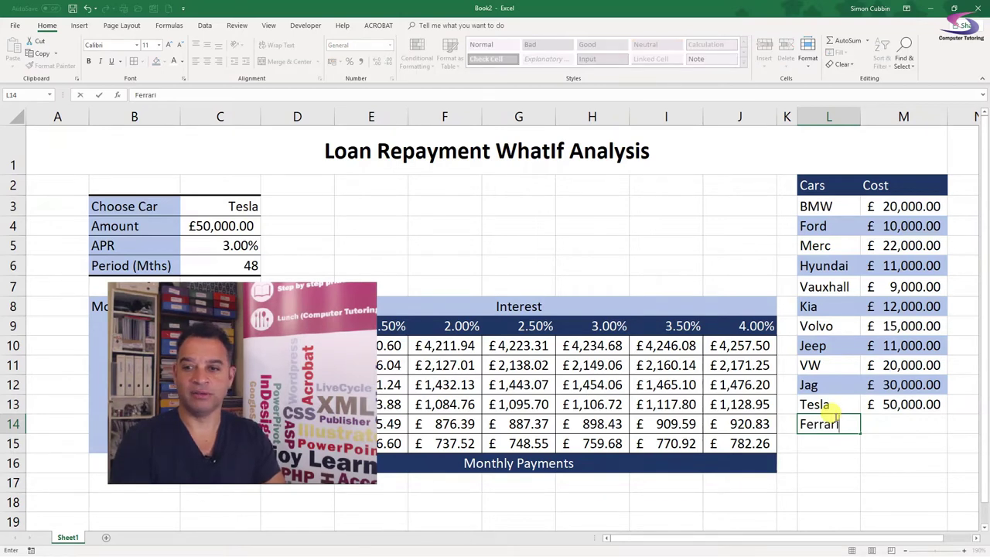
key("Tab")
type("100")
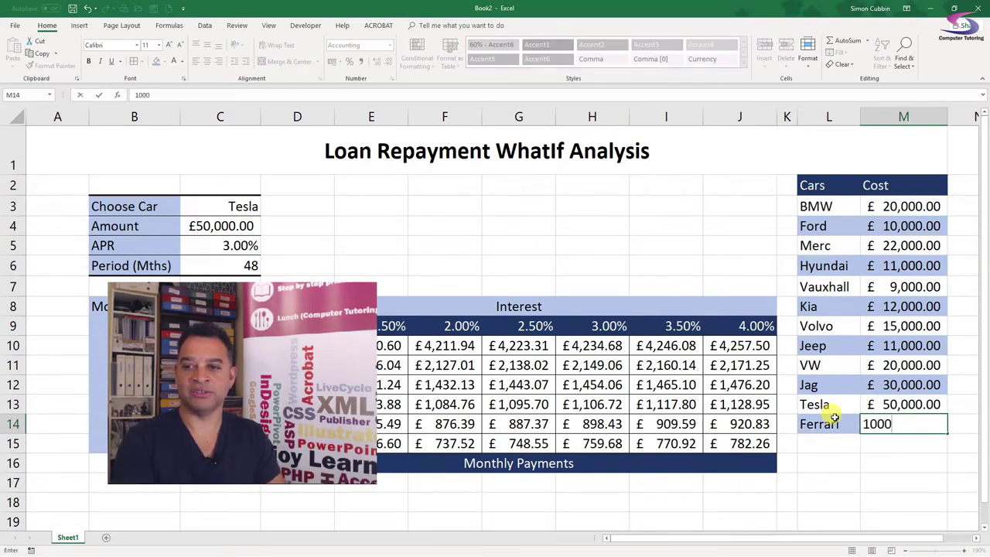
key("Return")
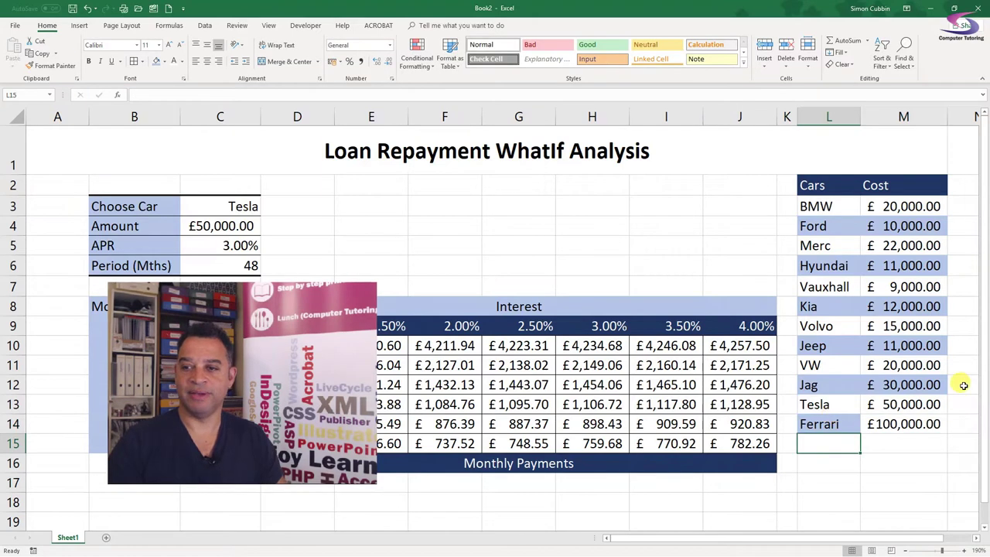
Choose Ferrari from the car drop-down list in C3 and autofit column C so the amount fits
left_click(256, 209)
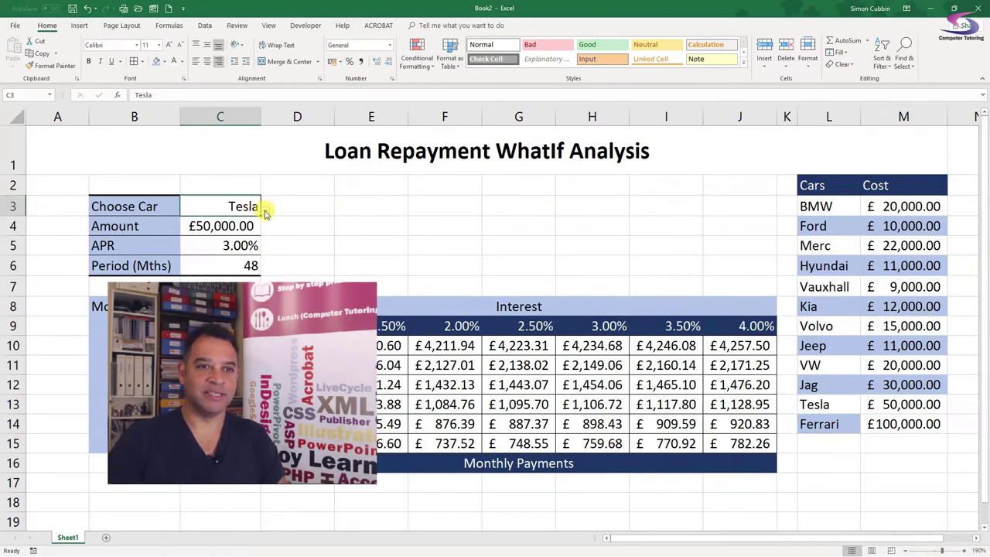
left_click(265, 208)
left_click(266, 209)
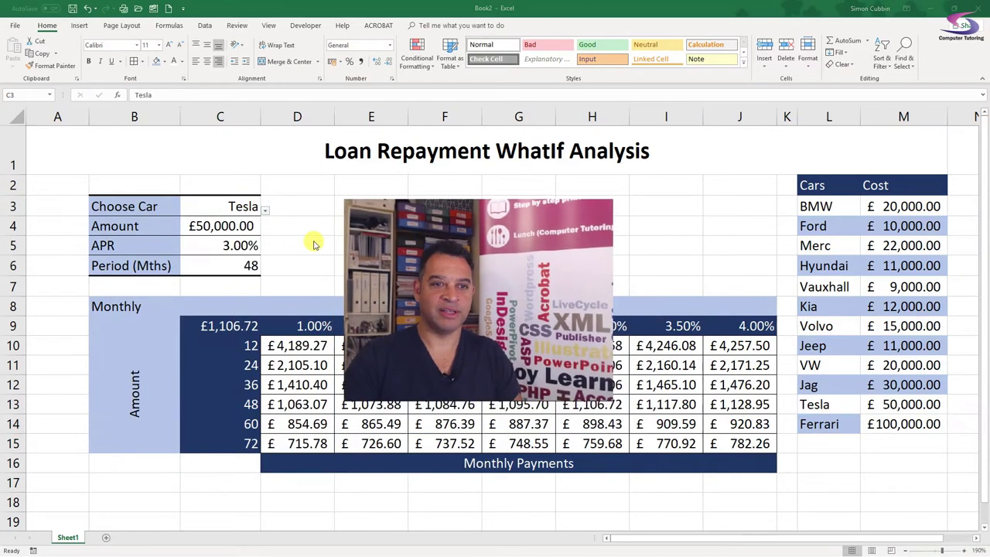
left_click(264, 210)
left_click(265, 210)
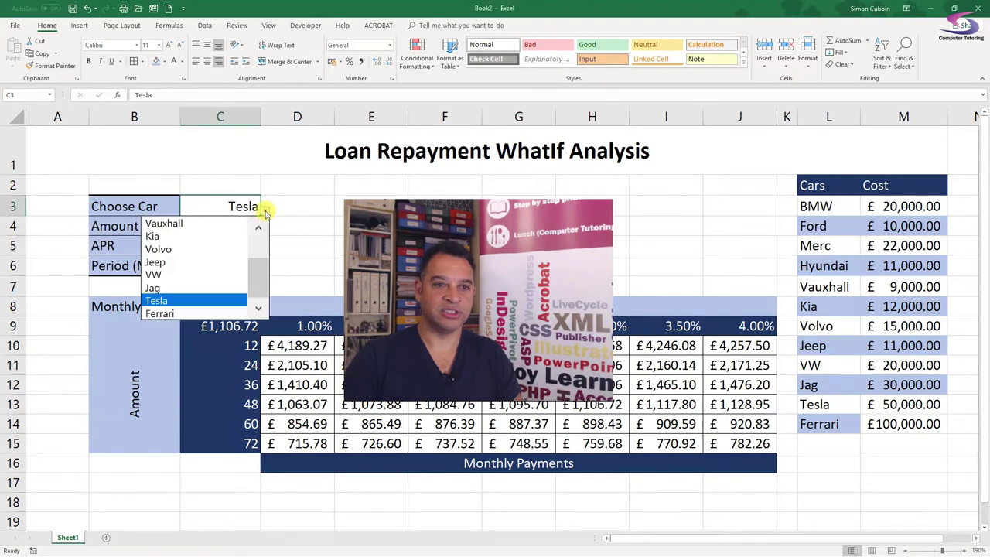
left_click(176, 313)
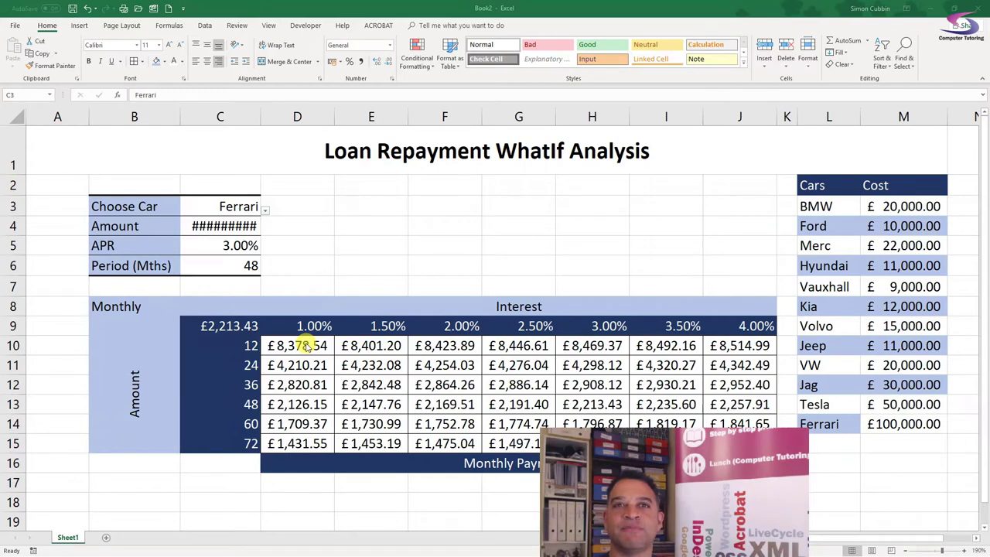
double_click(261, 117)
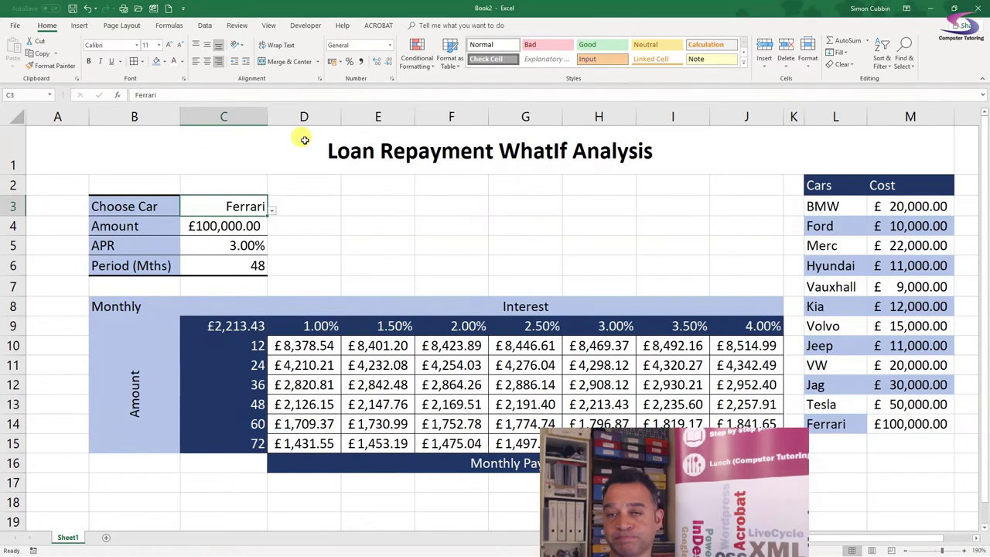